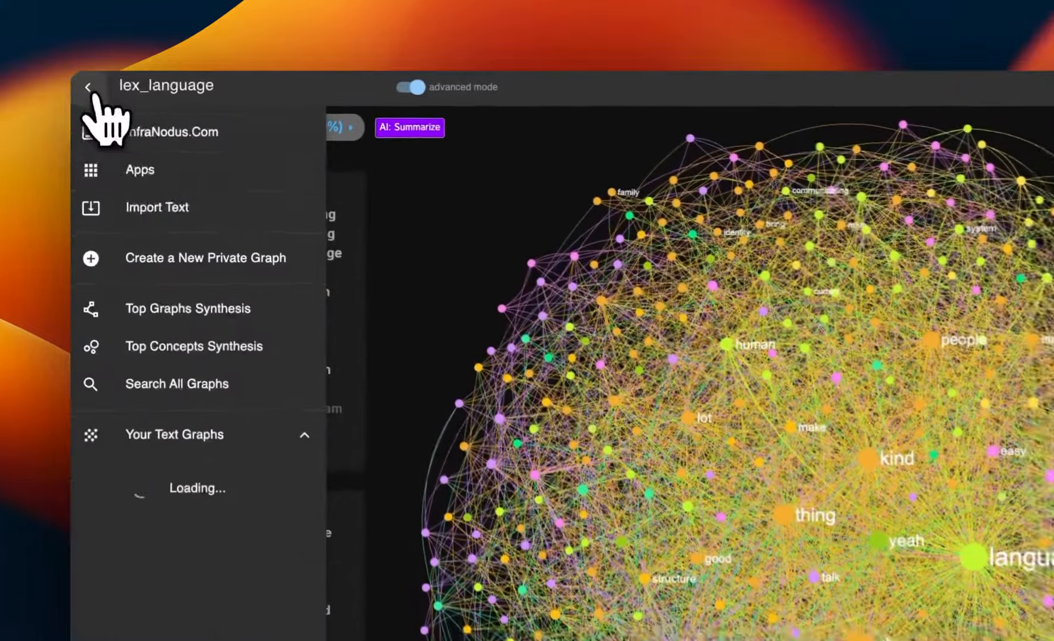
{"action": "left_click", "coordinate": [164, 171]}
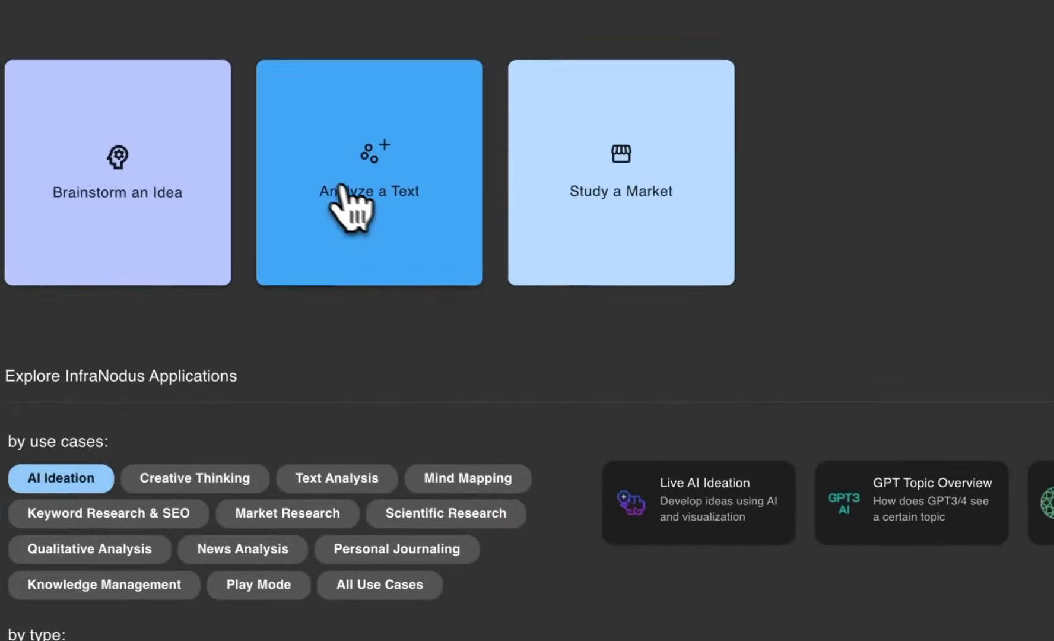
{"action": "left_click", "coordinate": [153, 142]}
{"action": "left_click", "coordinate": [571, 435]}
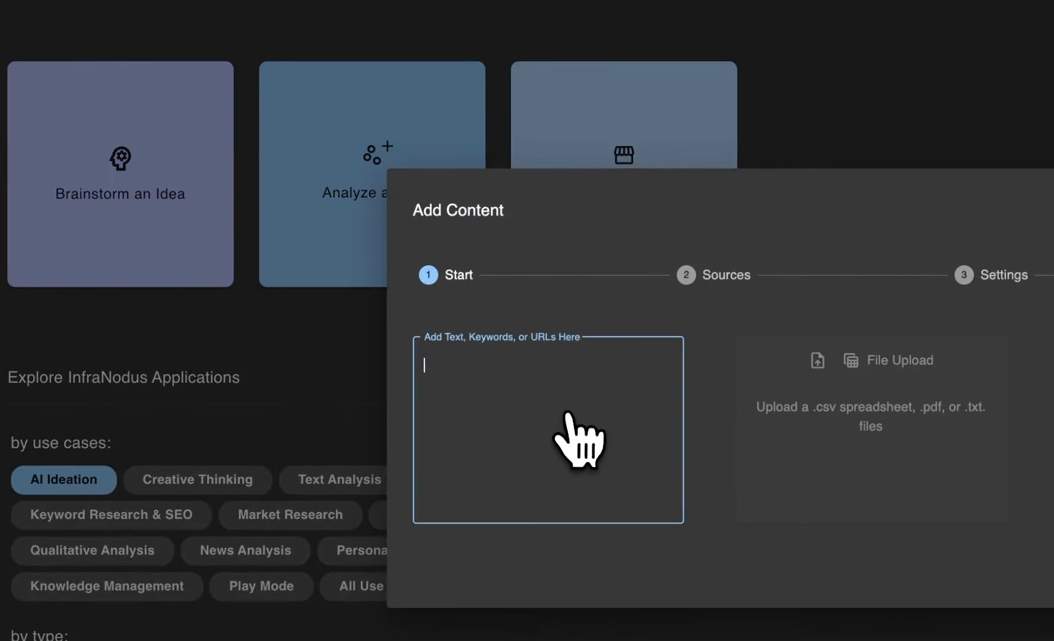
{"action": "type", "text": "https://www.youtube.com/watch?v=F3Jd9Gt6XqE"}
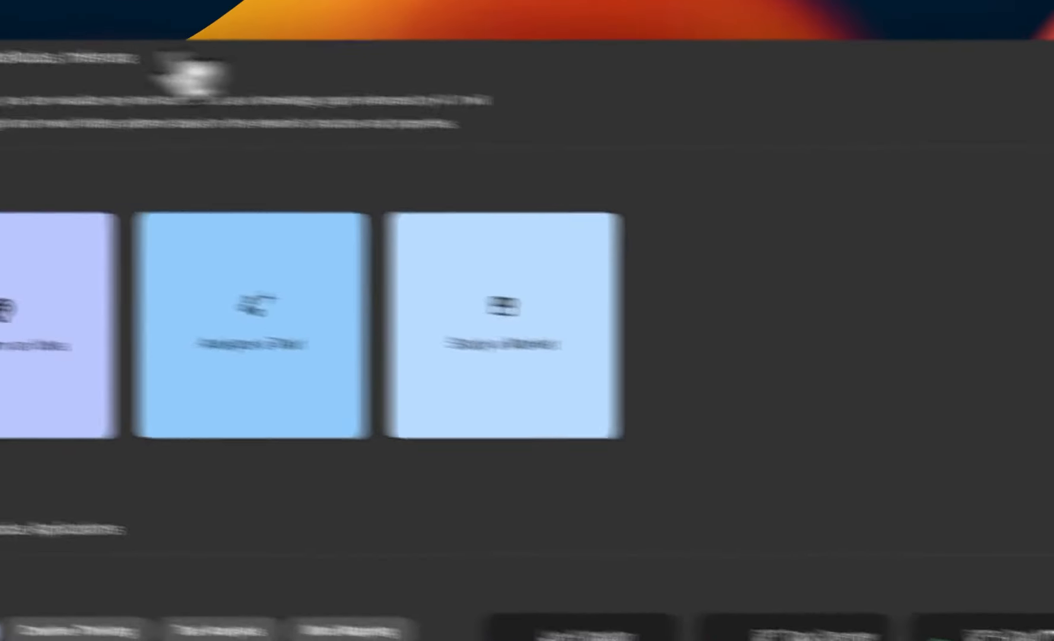
- Open the existing lex_language graph from the saved text graphs
{"action": "left_click", "coordinate": [78, 88]}
{"action": "scroll", "coordinate": [168, 380], "scroll_direction": "down", "scroll_amount": 2}
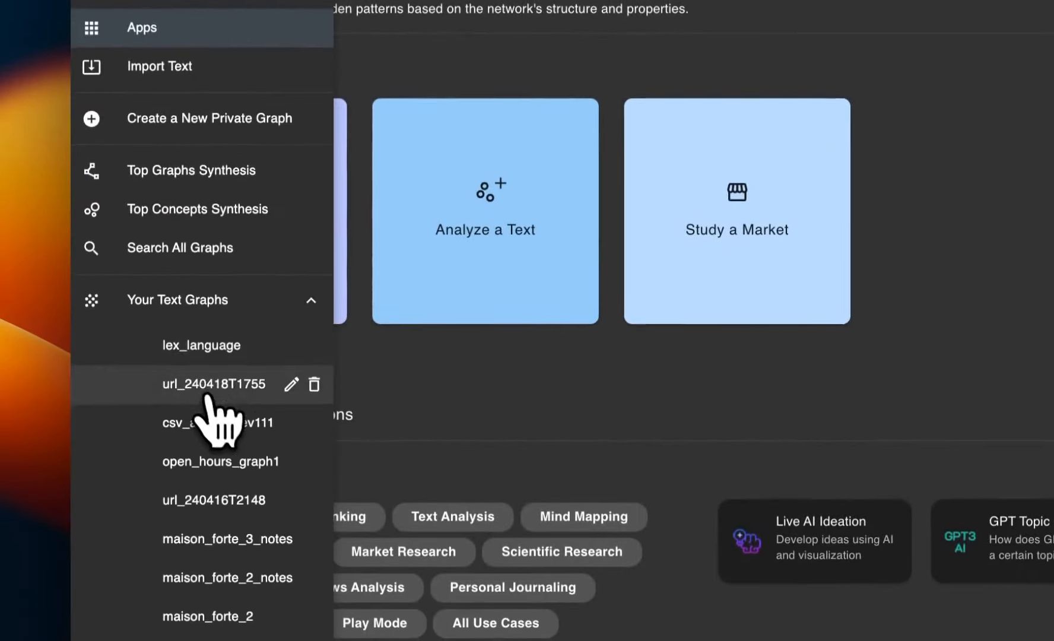
{"action": "left_click", "coordinate": [268, 344]}
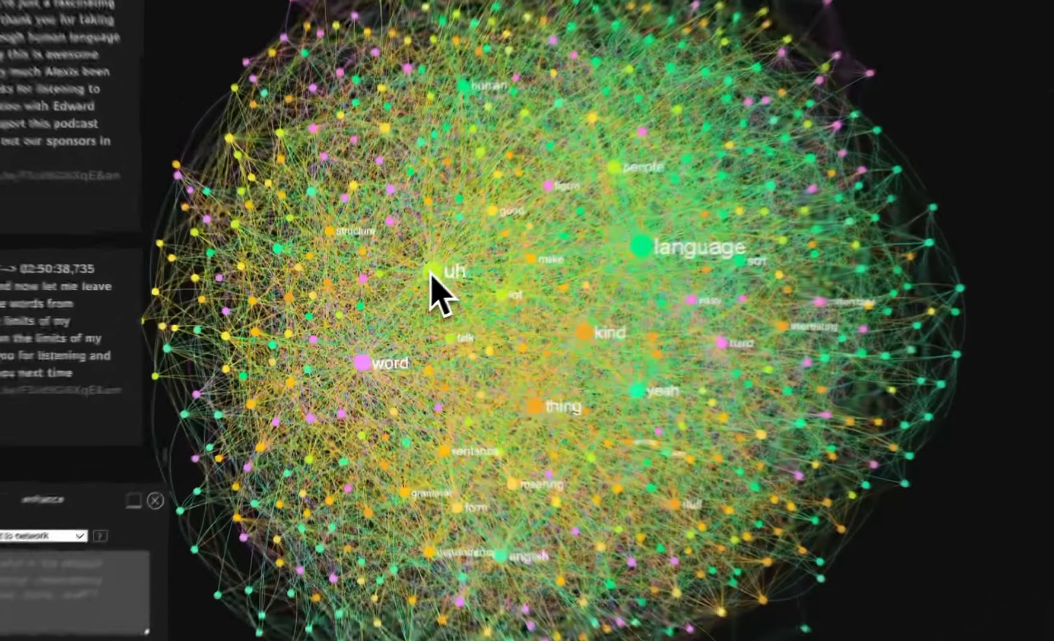
- Select the "uh" node in the graph and examine its relations to other concepts
{"action": "left_click", "coordinate": [389, 302]}
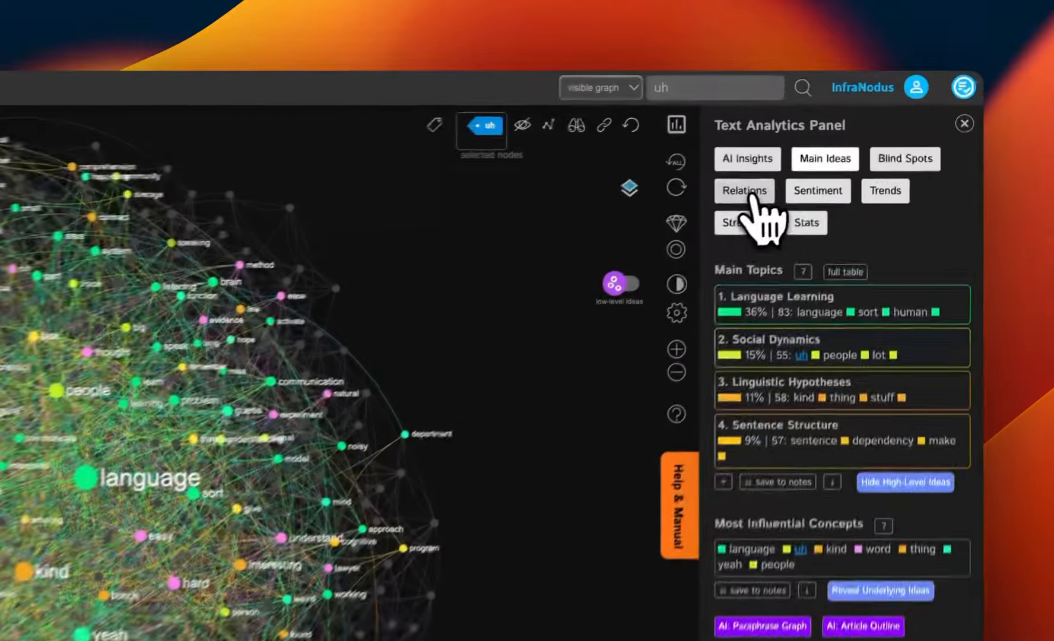
{"action": "left_click", "coordinate": [749, 193]}
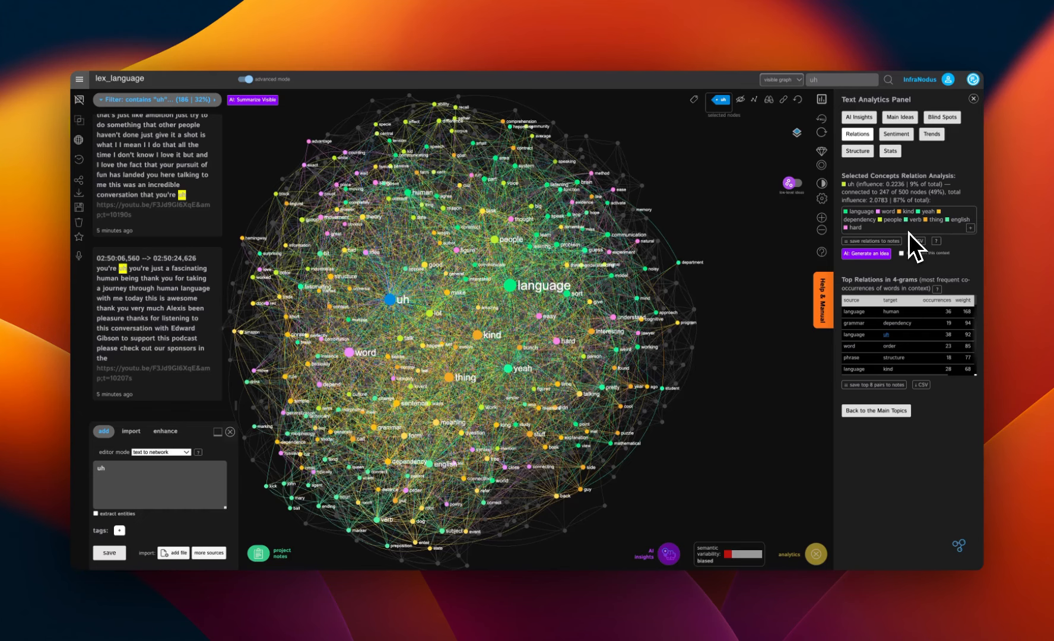
- Select the influential concepts language, kind, word, thing, people and yeah without "uh", and reveal the underlying ideas behind them
{"action": "left_click", "coordinate": [892, 118]}
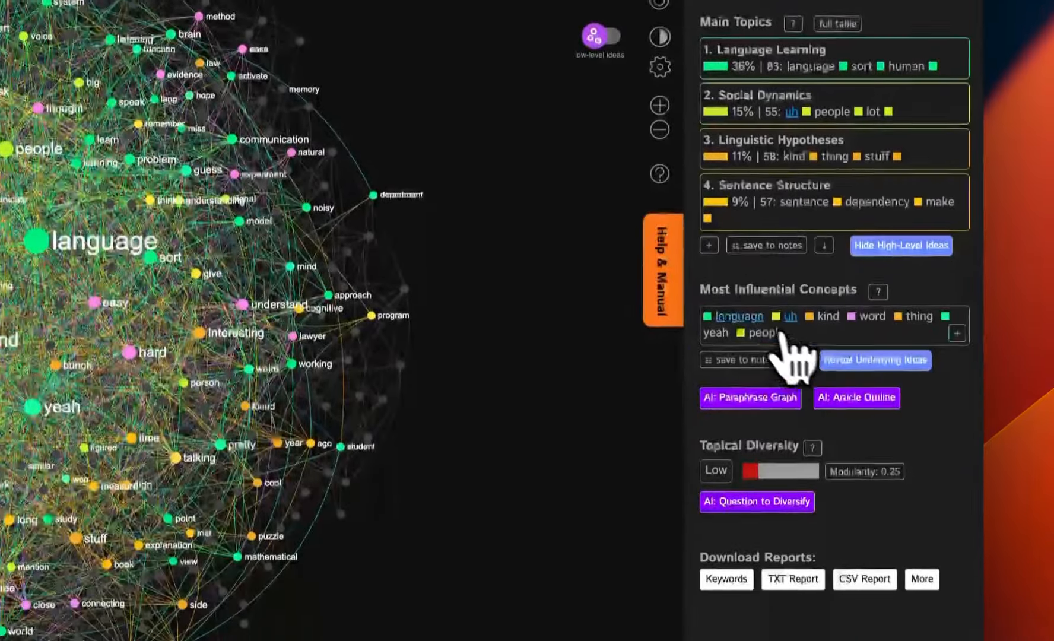
{"action": "left_click", "coordinate": [754, 312]}
{"action": "left_click", "coordinate": [828, 312]}
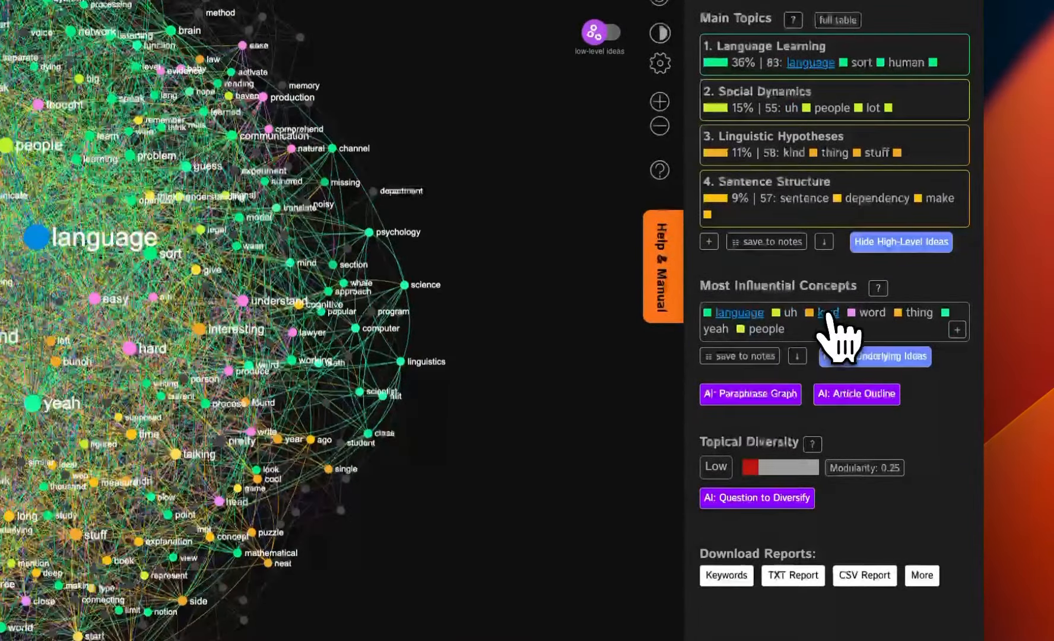
{"action": "left_click", "coordinate": [869, 313]}
{"action": "left_click", "coordinate": [915, 313]}
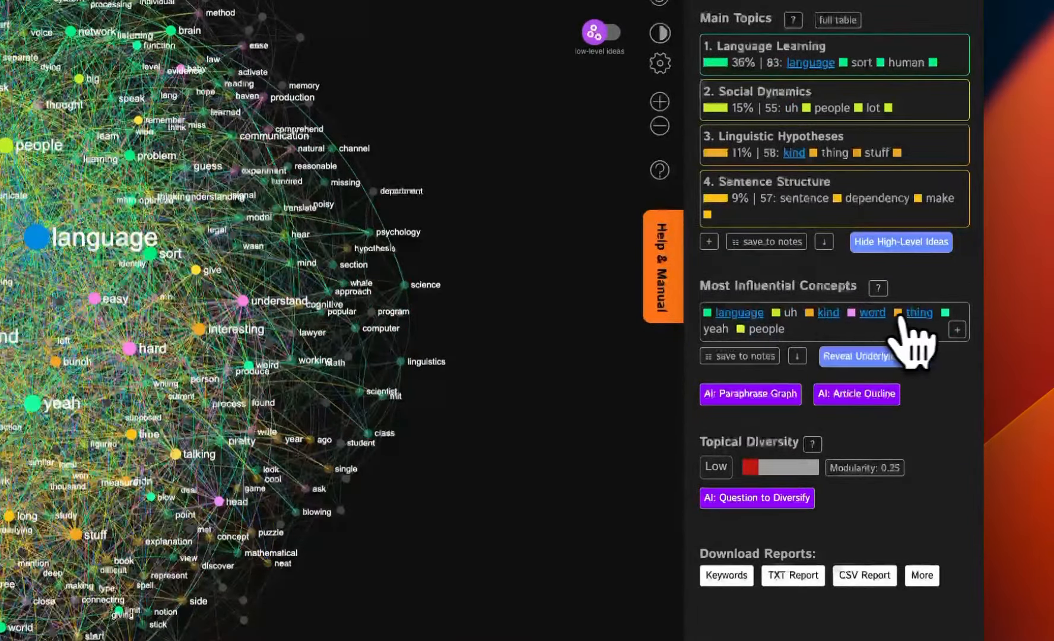
{"action": "left_click", "coordinate": [767, 329]}
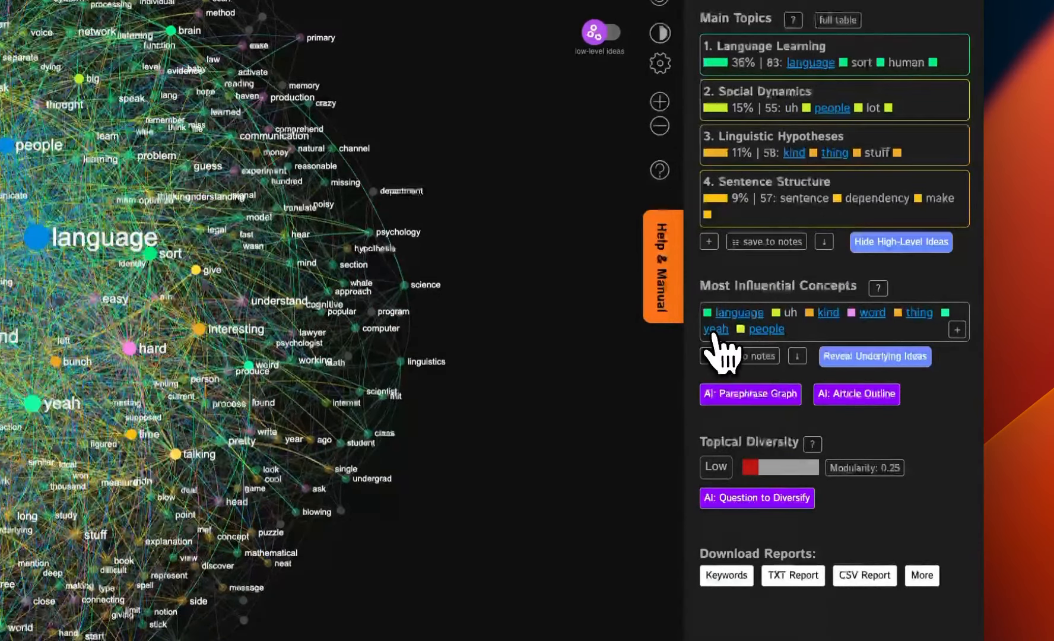
{"action": "left_click", "coordinate": [715, 330]}
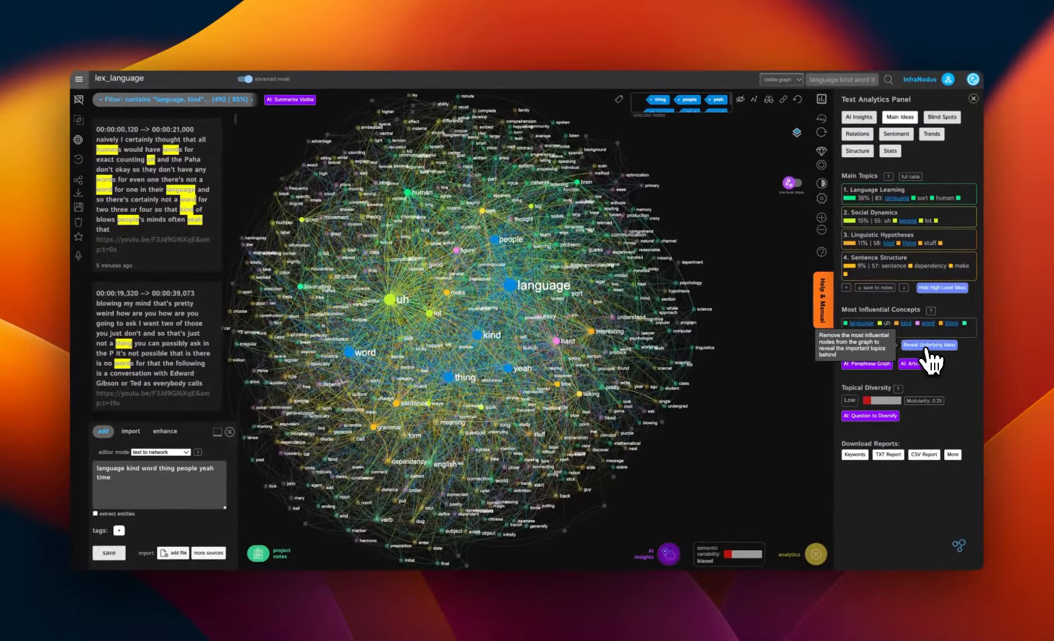
{"action": "left_click", "coordinate": [926, 349]}
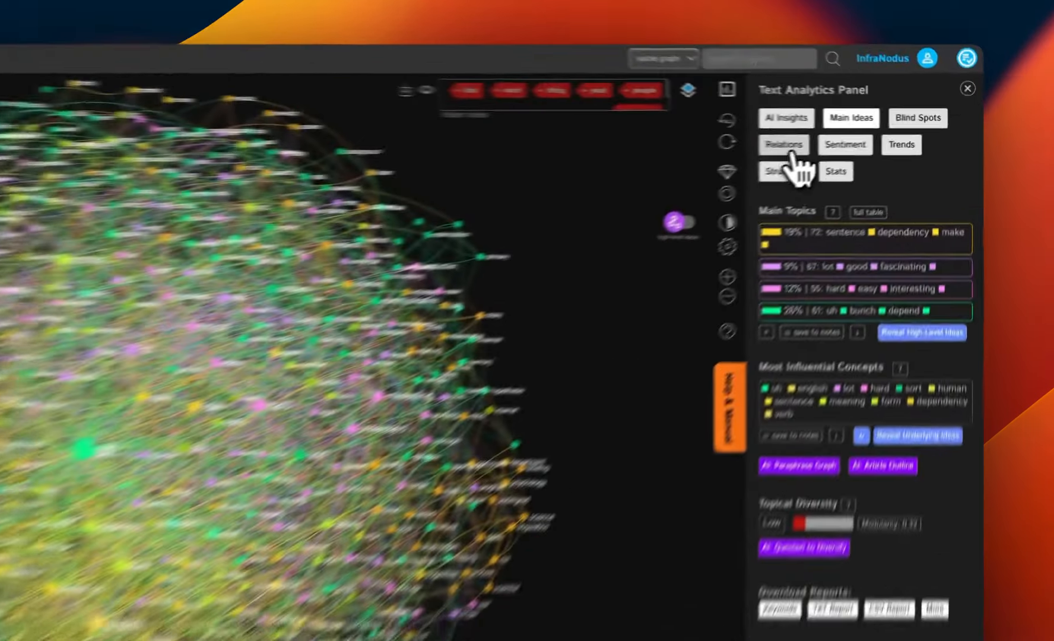
- Examine the graph's relations, AI-generated summary, main topics and the blind spots with topics to connect
{"action": "left_click", "coordinate": [857, 135]}
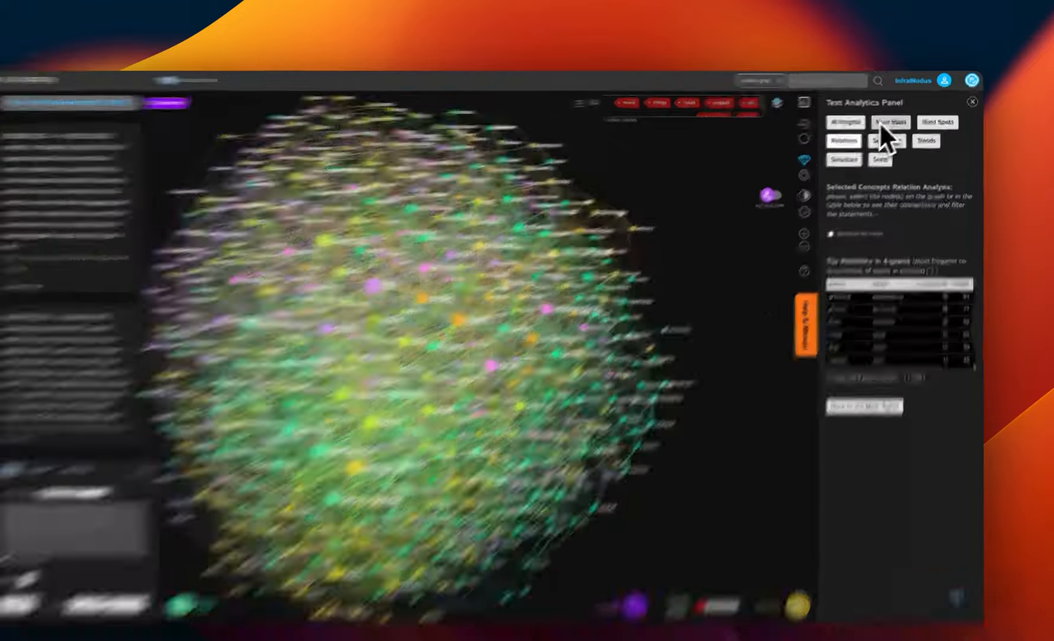
{"action": "left_click", "coordinate": [848, 121]}
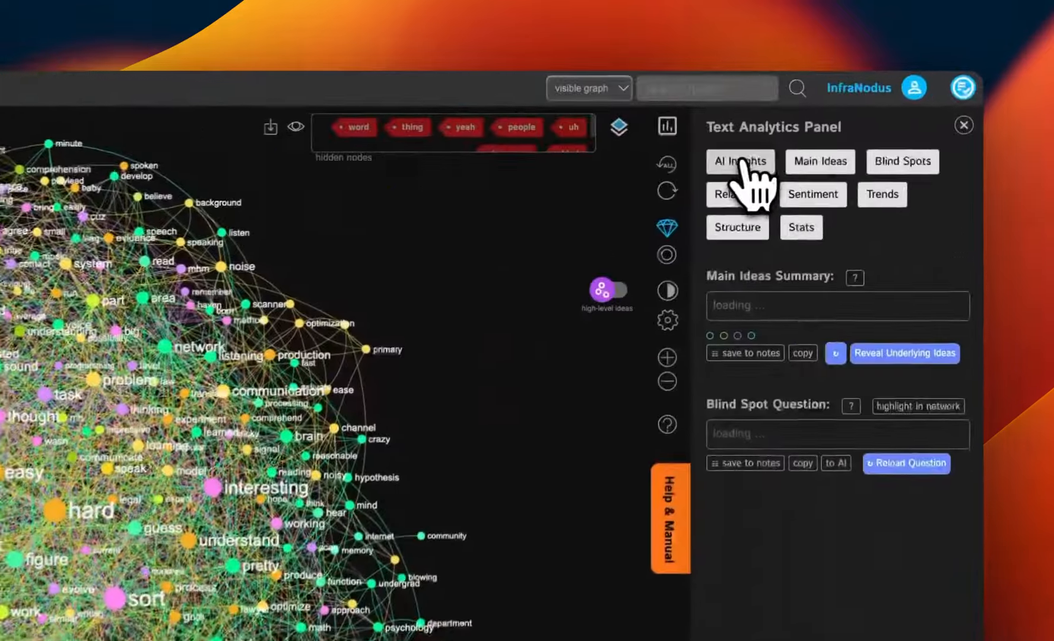
{"action": "left_click", "coordinate": [885, 122]}
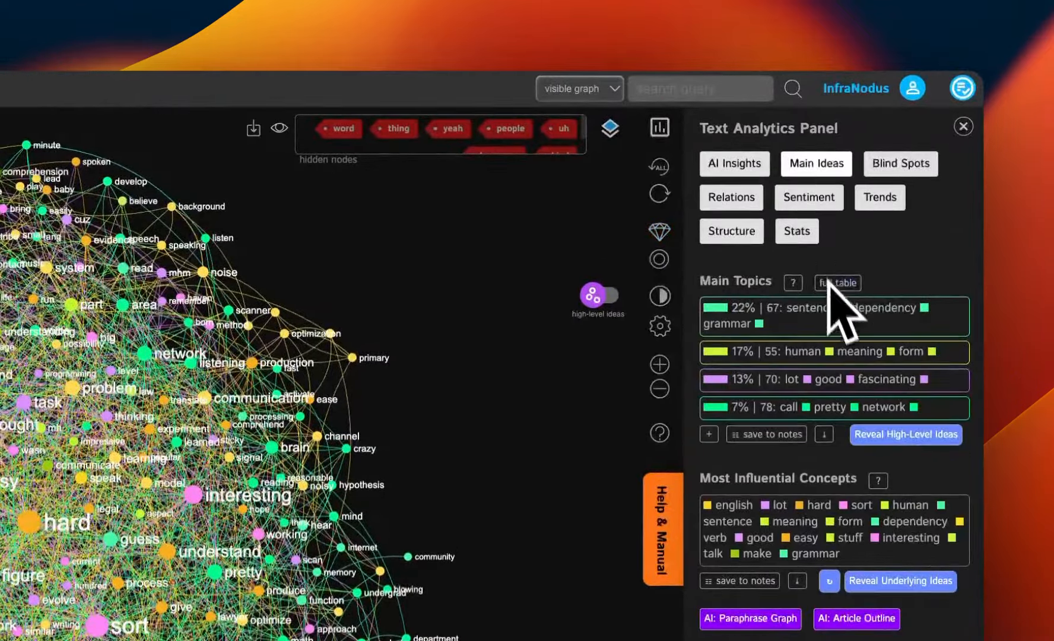
{"action": "left_click", "coordinate": [735, 166]}
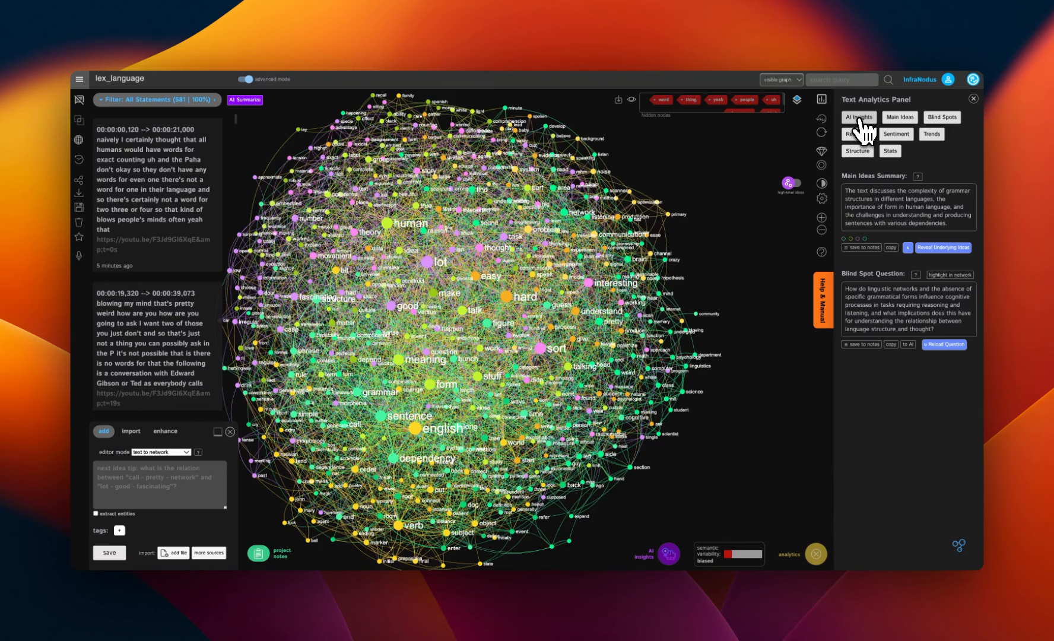
{"action": "left_click", "coordinate": [860, 118]}
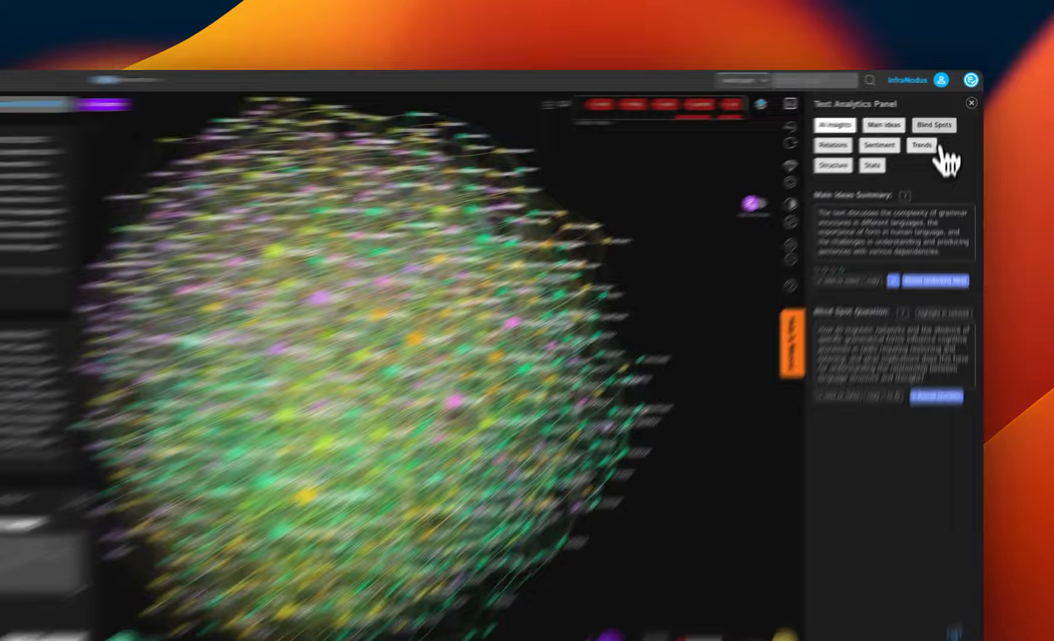
{"action": "left_click", "coordinate": [942, 118]}
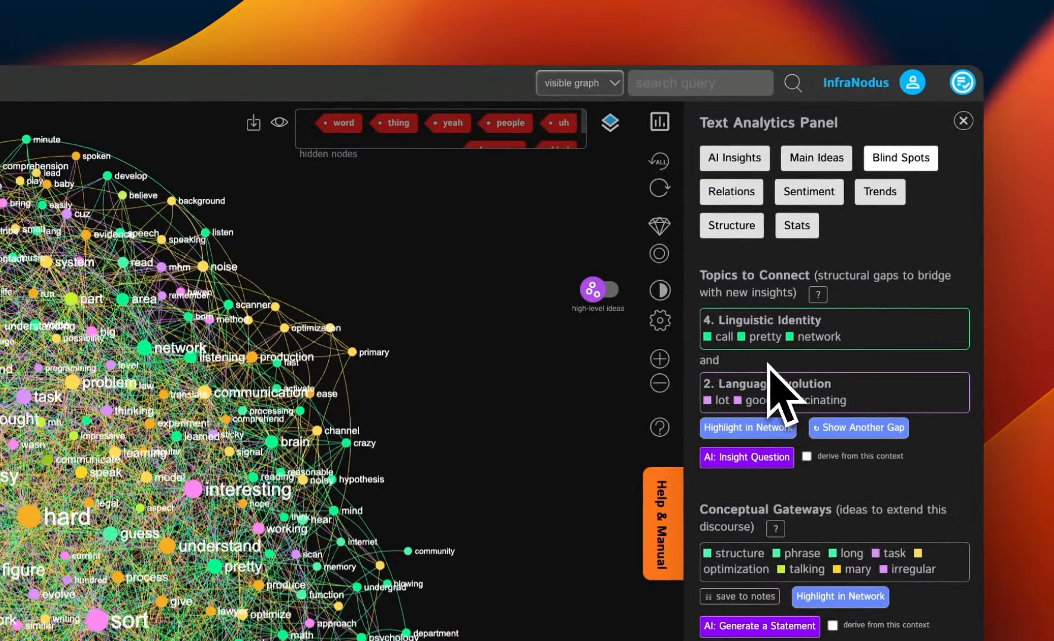
- Generate a new AI blind spot question and copy the one about language structure and cognitive processes into the project notes
{"action": "left_click", "coordinate": [731, 159]}
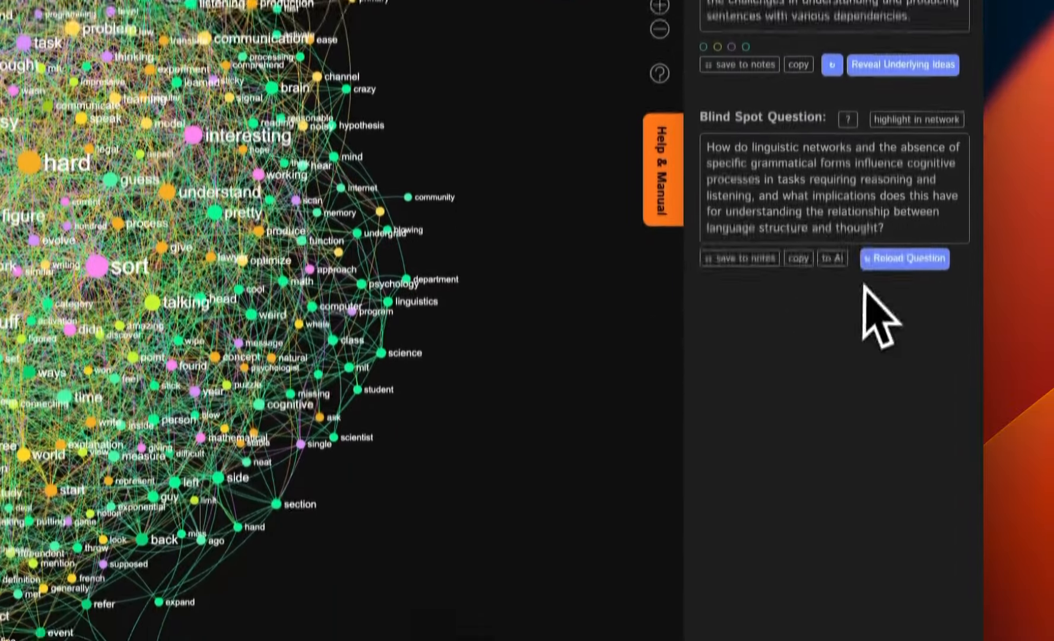
{"action": "left_click", "coordinate": [881, 590]}
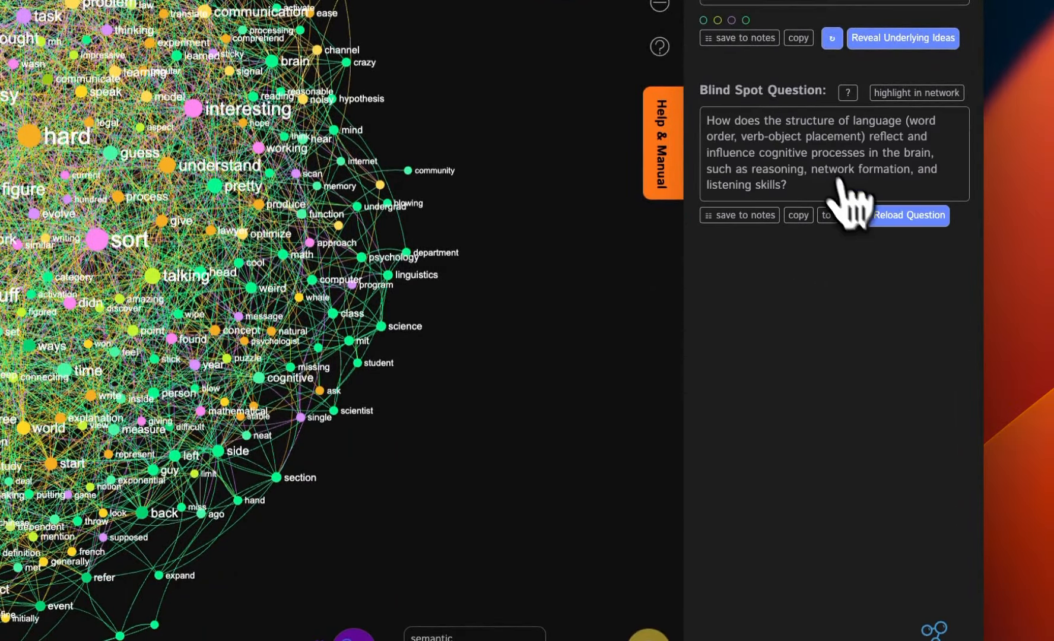
{"action": "triple_click", "coordinate": [814, 176]}
{"action": "key", "text": "ctrl+c"}
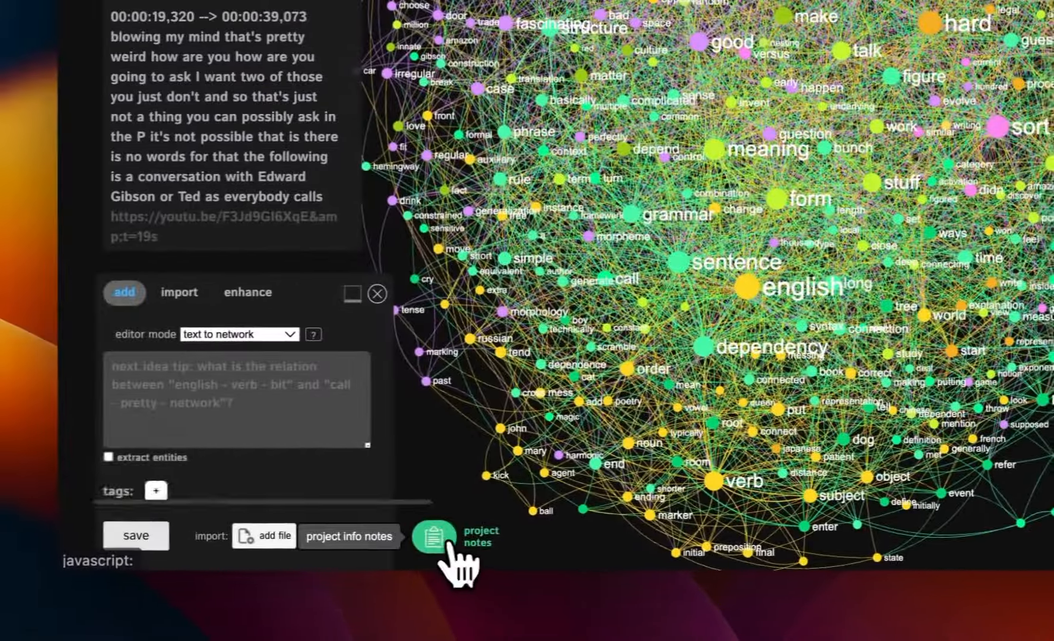
{"action": "left_click", "coordinate": [446, 541]}
{"action": "left_click", "coordinate": [218, 337]}
{"action": "key", "text": "ctrl+v"}
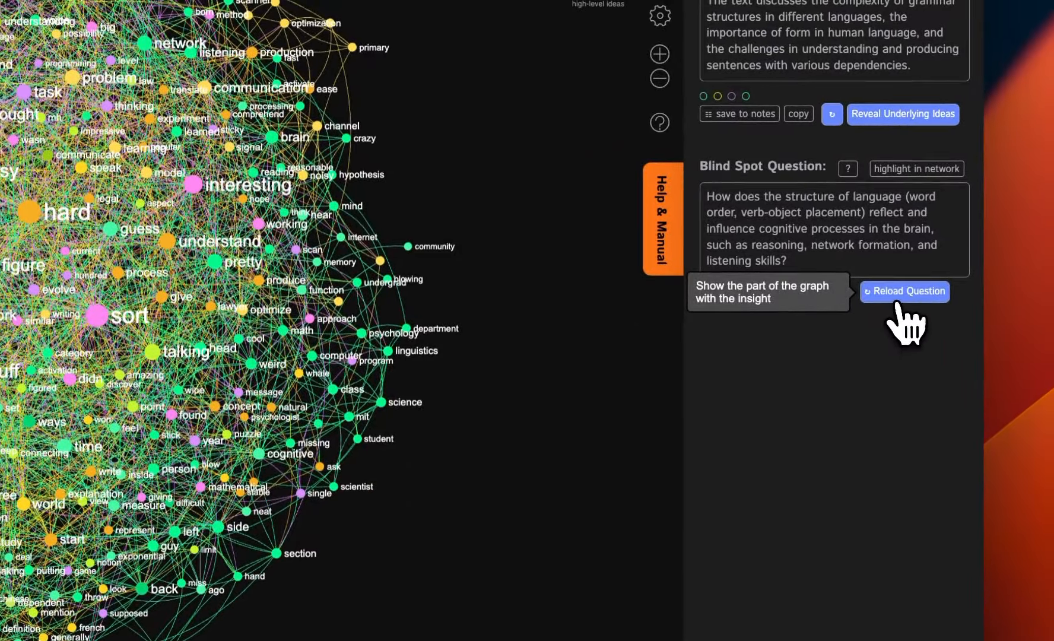
- Reload the blind spot question and add the one about variability in verb-object order across languages to the project notes
{"action": "left_click", "coordinate": [973, 245]}
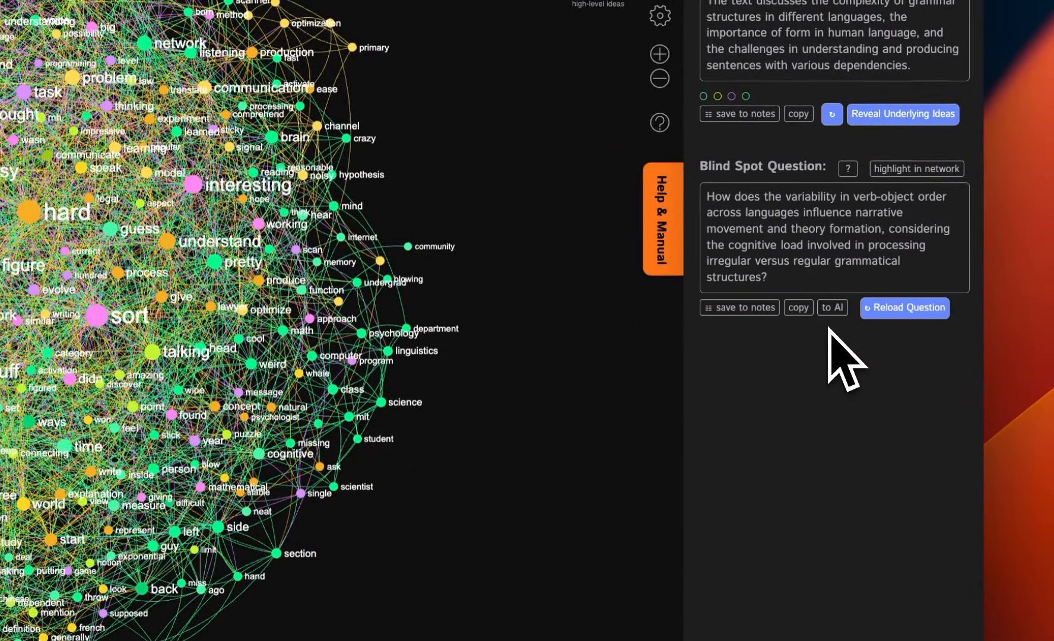
{"action": "double_click", "coordinate": [808, 215]}
{"action": "left_click_drag", "start_coordinate": [819, 244], "coordinate": [146, 424]}
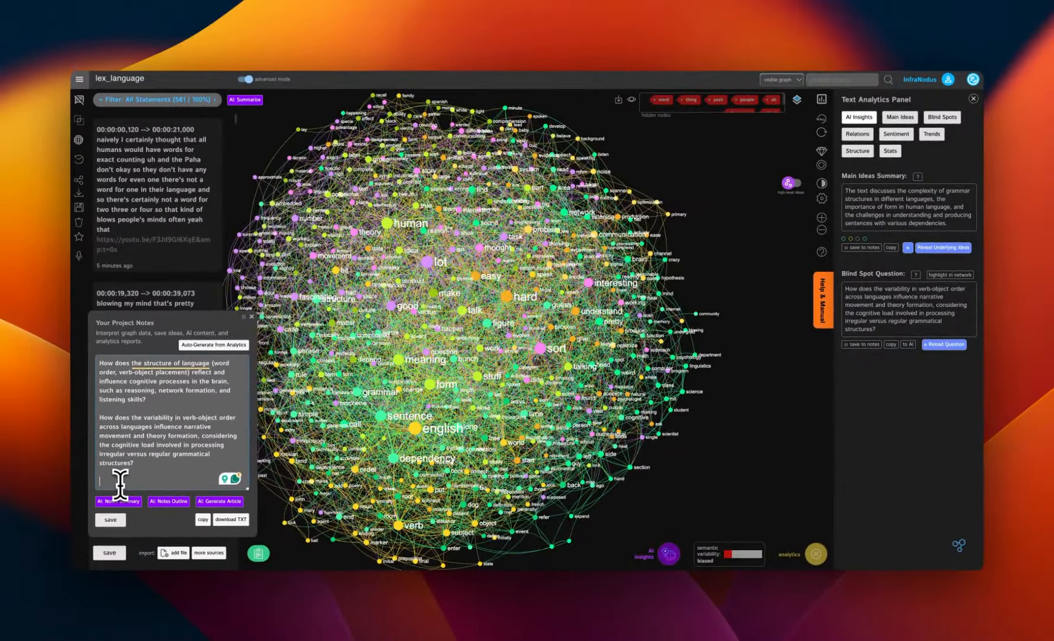
- Generate another blind spot question and add the one about the complexity of language structures to the project notes
{"action": "left_click", "coordinate": [943, 345]}
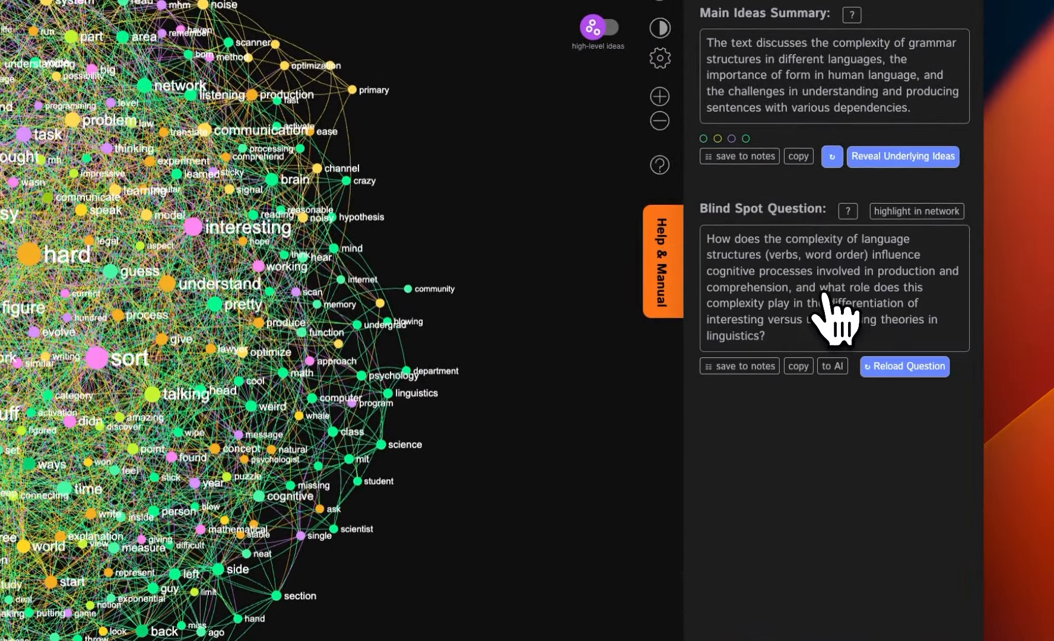
{"action": "triple_click", "coordinate": [829, 314]}
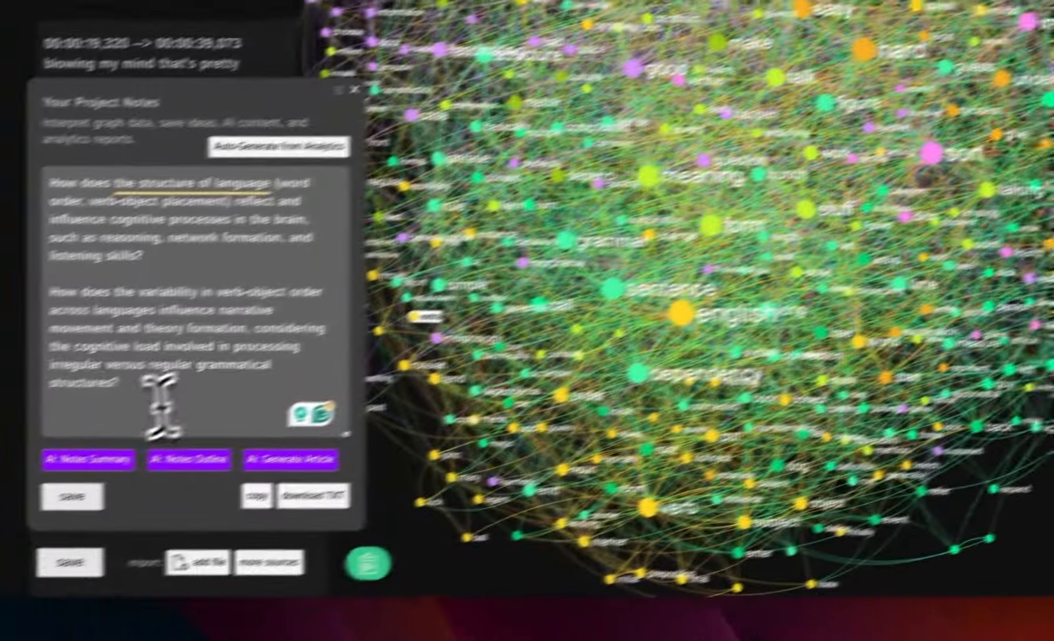
{"action": "type", "text": "How does the complexity of language structures (verbs, word order) influence cognitive processes involved in production and comprehension, and what role does this complexity play in the differentiation of interesting versus uninteresting theories in linguistics?"}
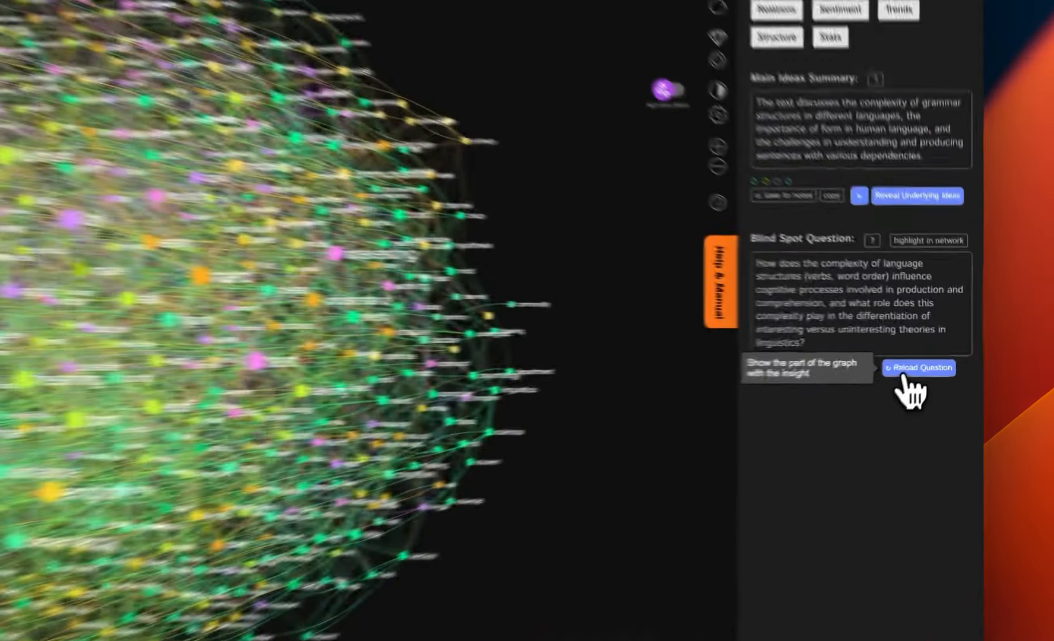
- Generate a further blind spot question and append the one about optimizing communication systems for learning to the project notes
{"action": "left_click", "coordinate": [905, 371]}
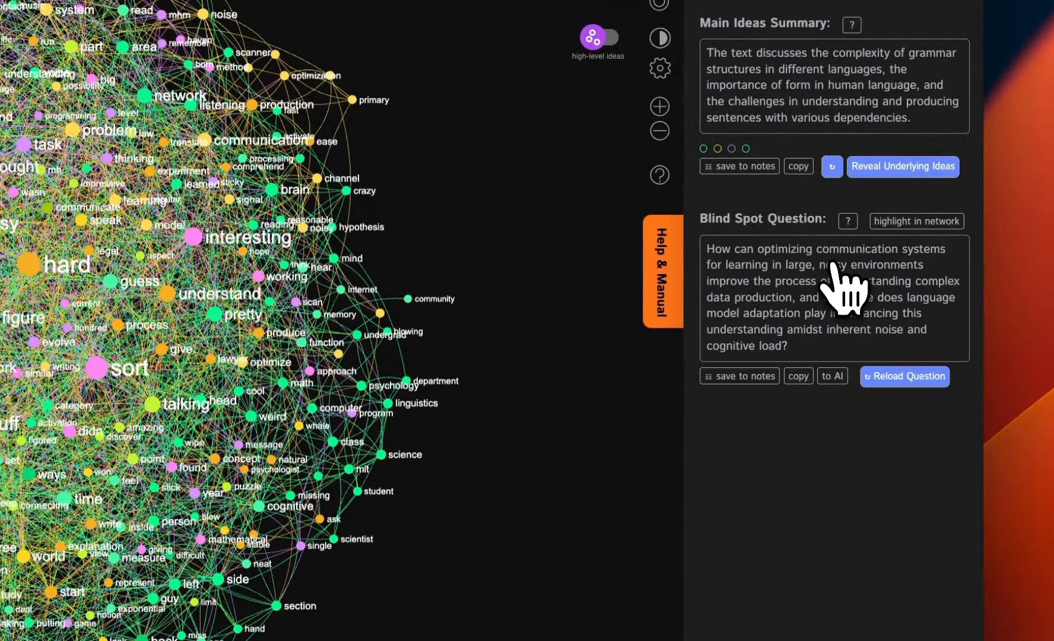
{"action": "triple_click", "coordinate": [837, 278]}
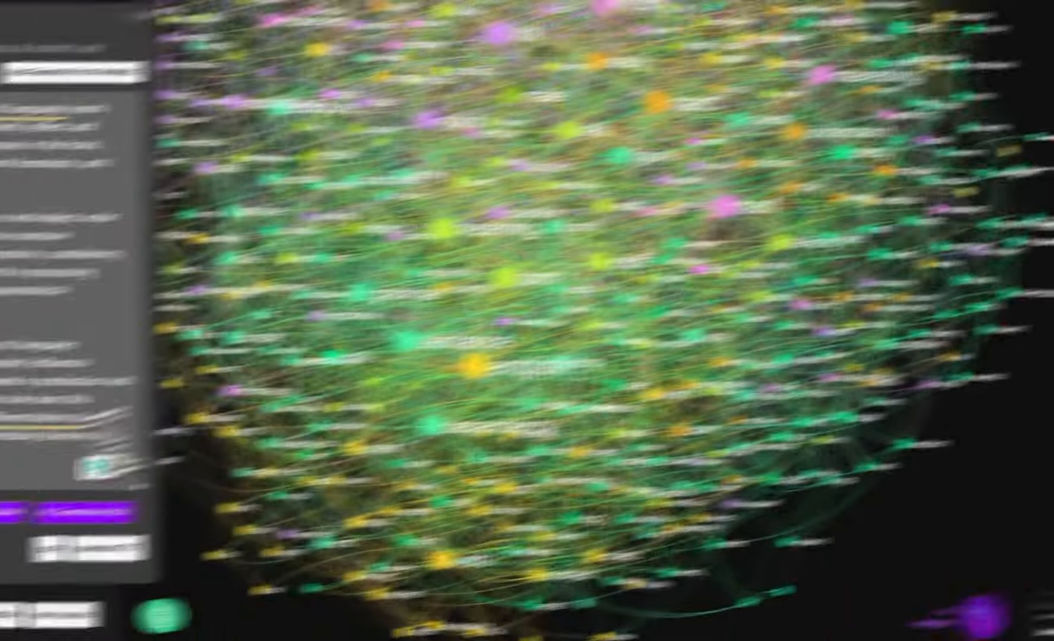
{"action": "type", "text": "How can optimizing communication systems for learning in large, noisy environments improve the process of understanding complex data production, and what role does language model adaptation play in enhancing this understanding amidst inherent noise and cognitive load?"}
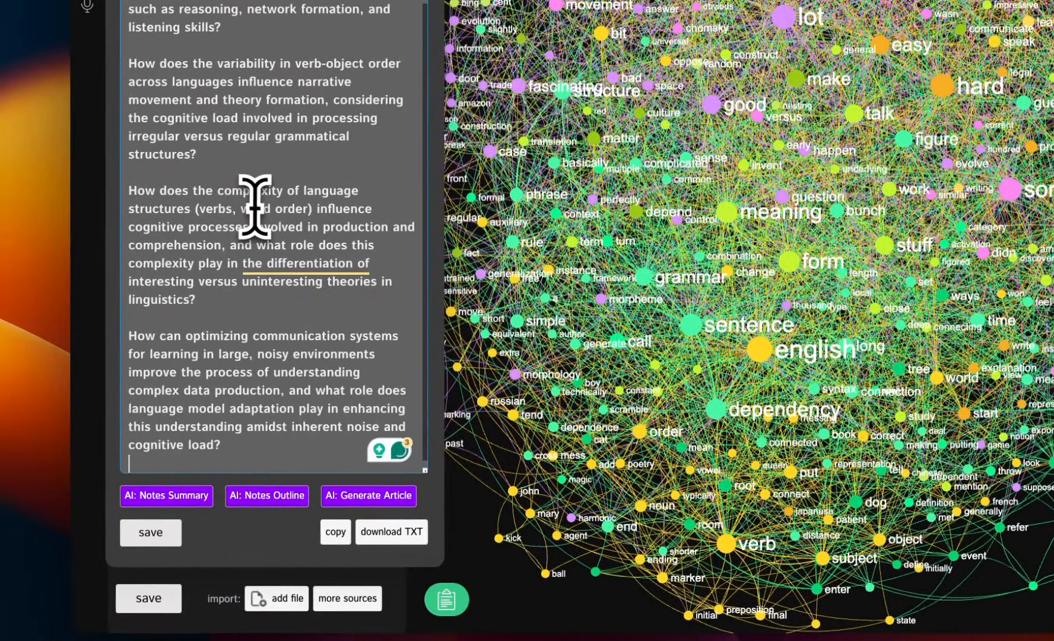
- Review the first question in the project notes, highlighting the whole question and the phrase "the structure of language"
{"action": "scroll", "coordinate": [174, 340], "scroll_direction": "up", "scroll_amount": 2}
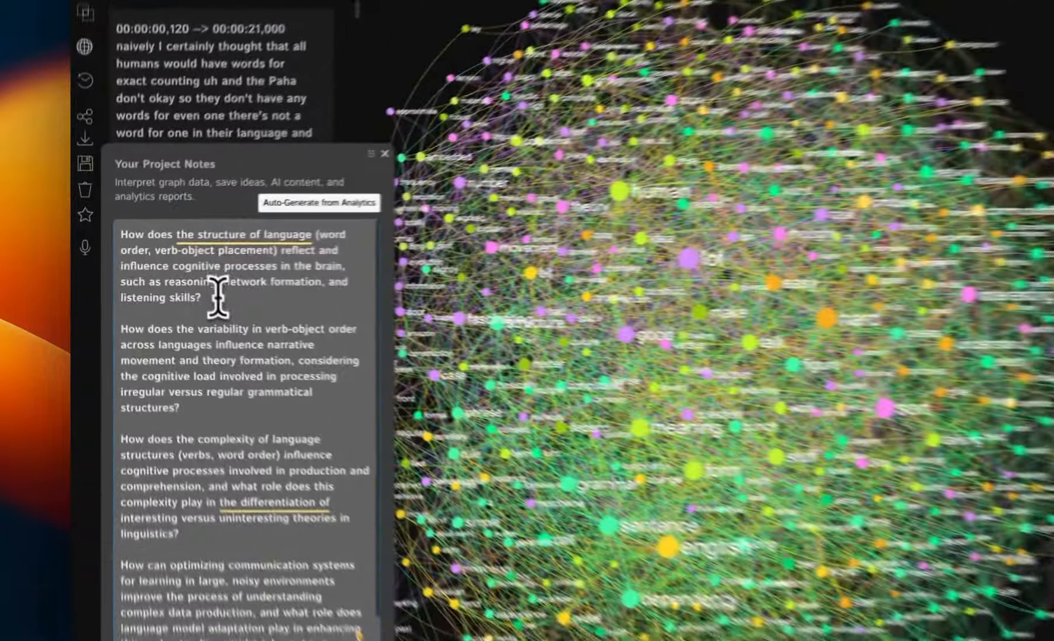
{"action": "triple_click", "coordinate": [153, 282]}
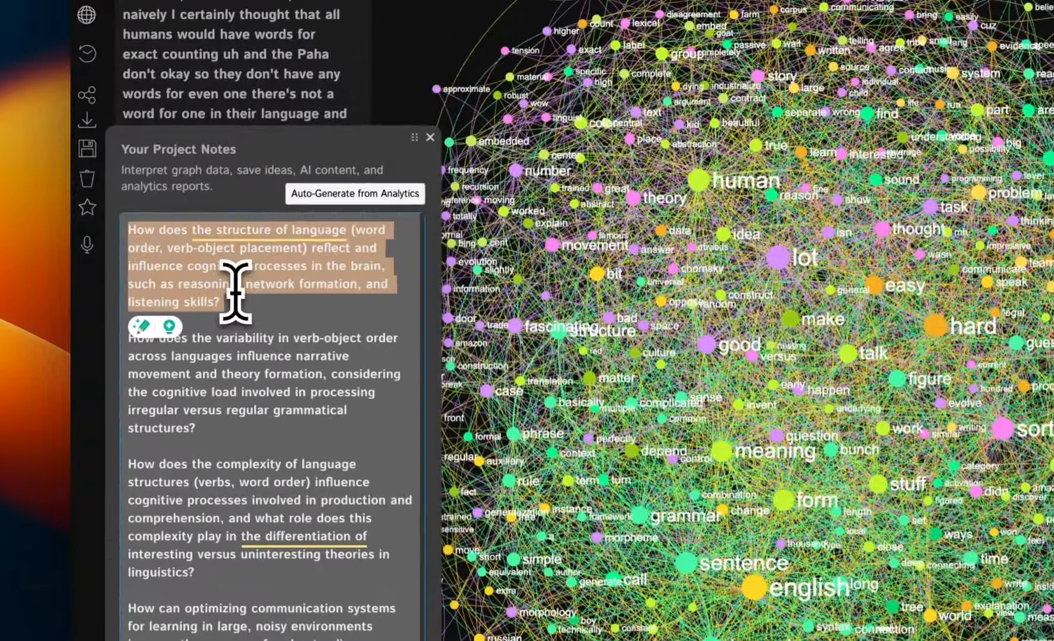
{"action": "left_click", "coordinate": [167, 285]}
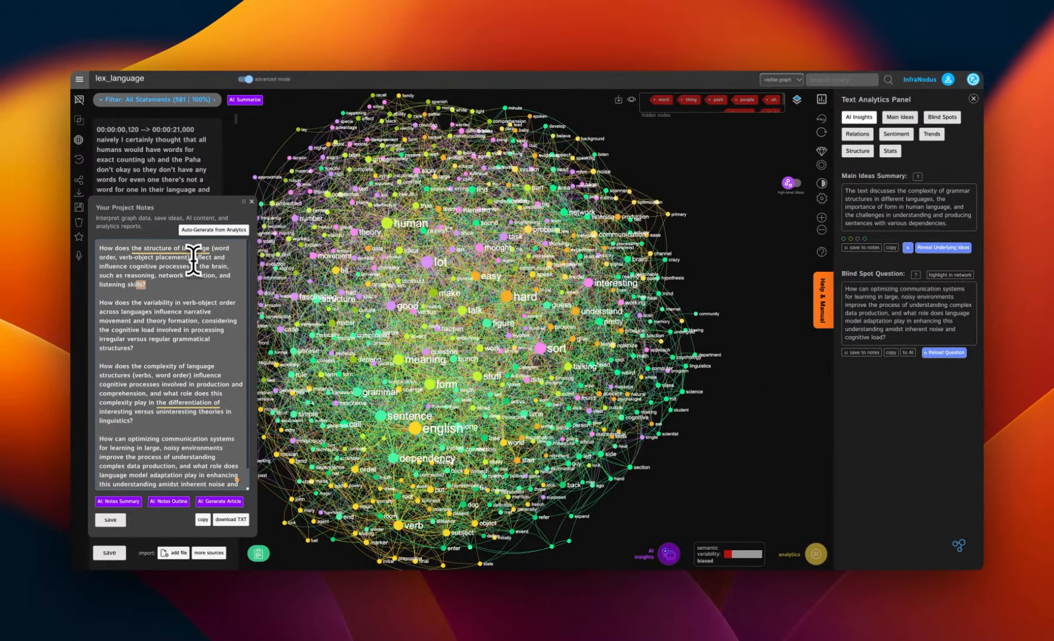
{"action": "left_click_drag", "start_coordinate": [210, 248], "coordinate": [131, 248]}
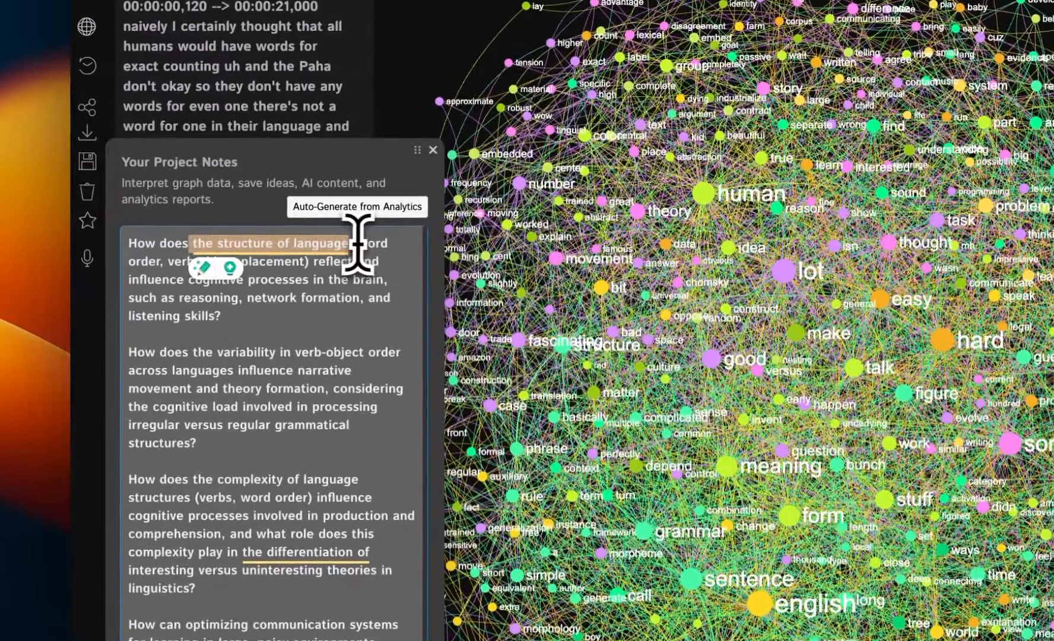
- Review the rest of the first question, highlighting "cognitive processes in the brain", the "reasoning, network formation, and listening" passage and the word "influence"
{"action": "left_click_drag", "start_coordinate": [358, 243], "coordinate": [303, 262]}
{"action": "left_click", "coordinate": [269, 280]}
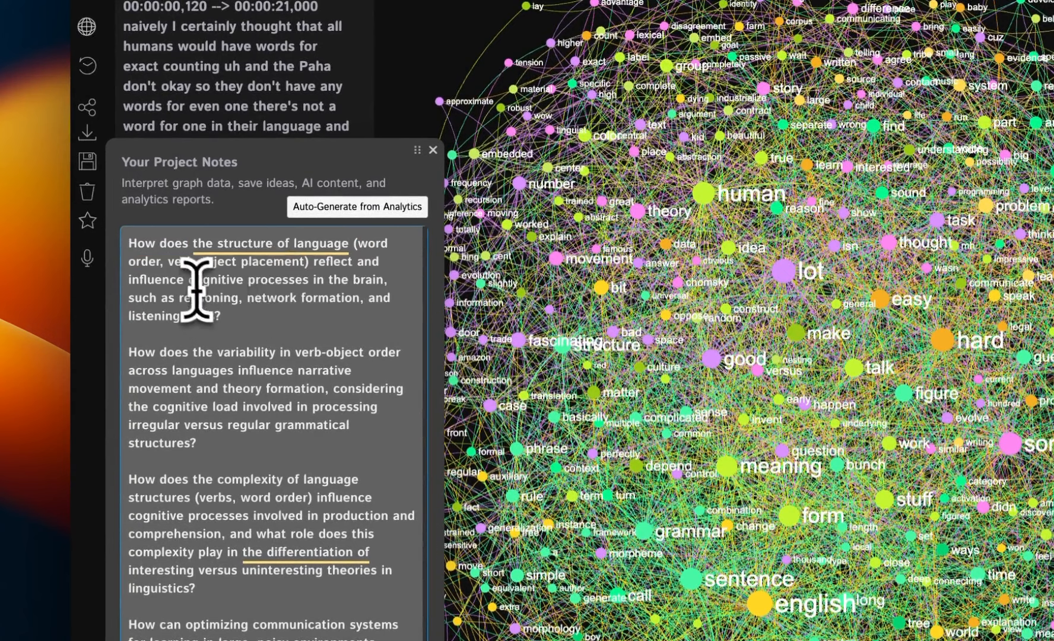
{"action": "left_click_drag", "start_coordinate": [189, 279], "coordinate": [374, 279]}
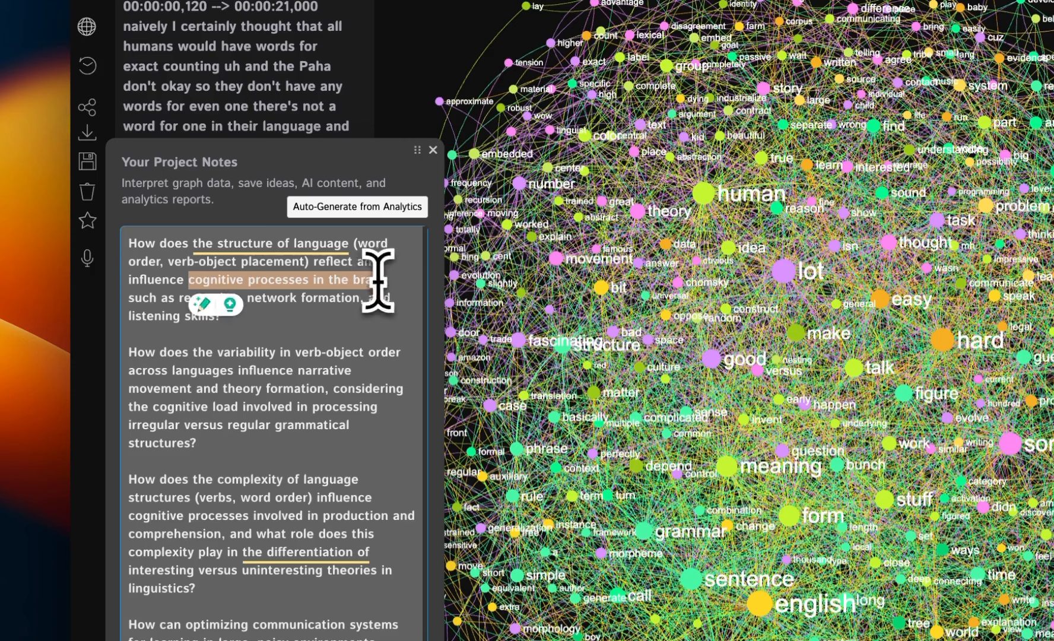
{"action": "mouse_move", "coordinate": [282, 240]}
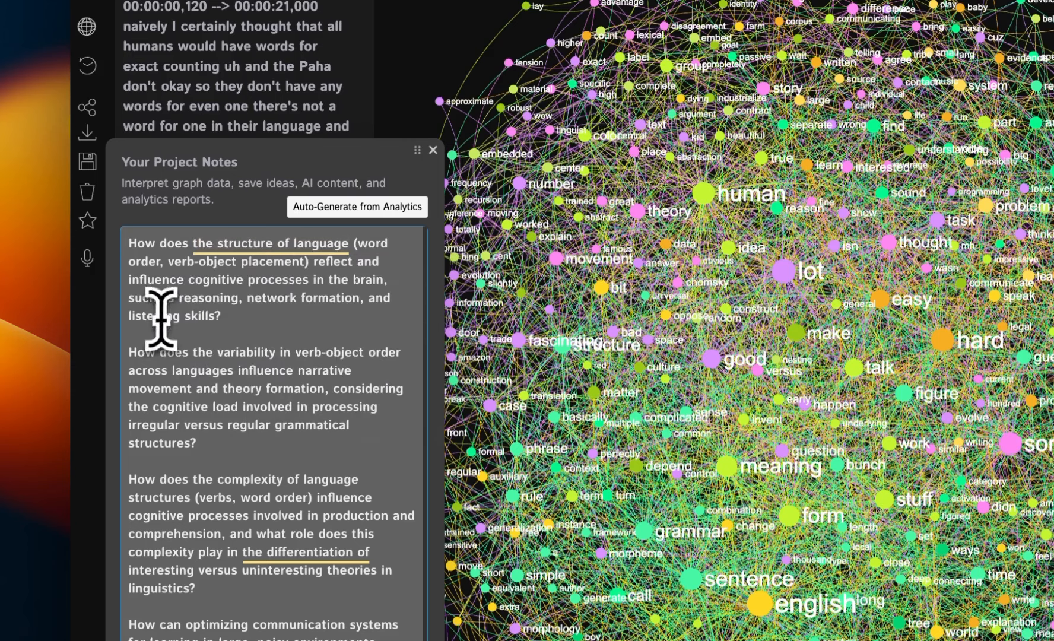
{"action": "mouse_move", "coordinate": [179, 298]}
{"action": "left_mouse_down"}
{"action": "mouse_move", "coordinate": [355, 298]}
{"action": "mouse_move", "coordinate": [188, 313]}
{"action": "left_mouse_up"}
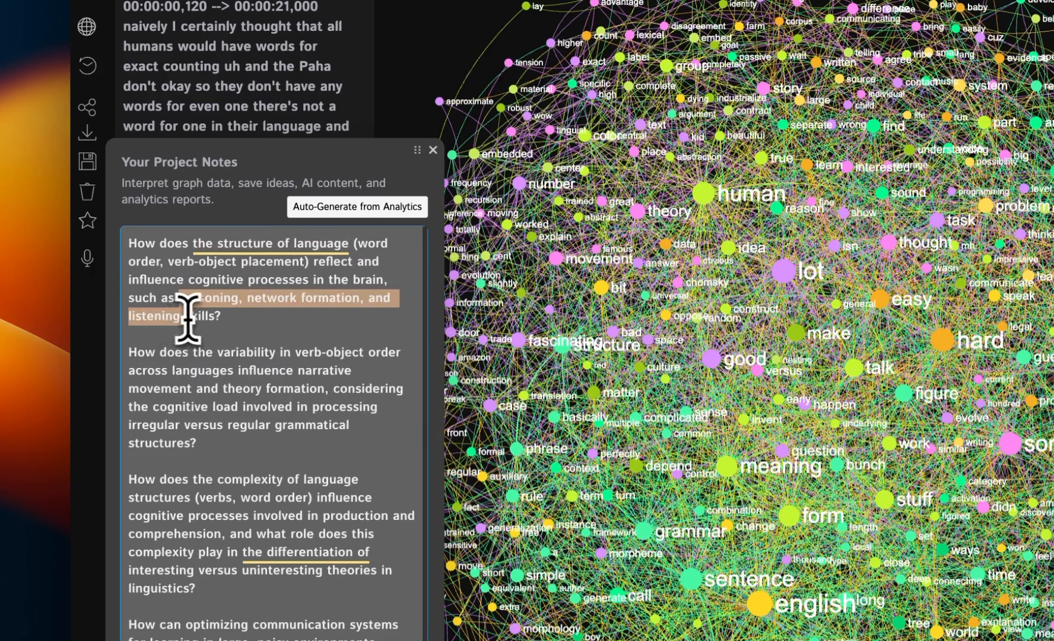
{"action": "left_click", "coordinate": [278, 325]}
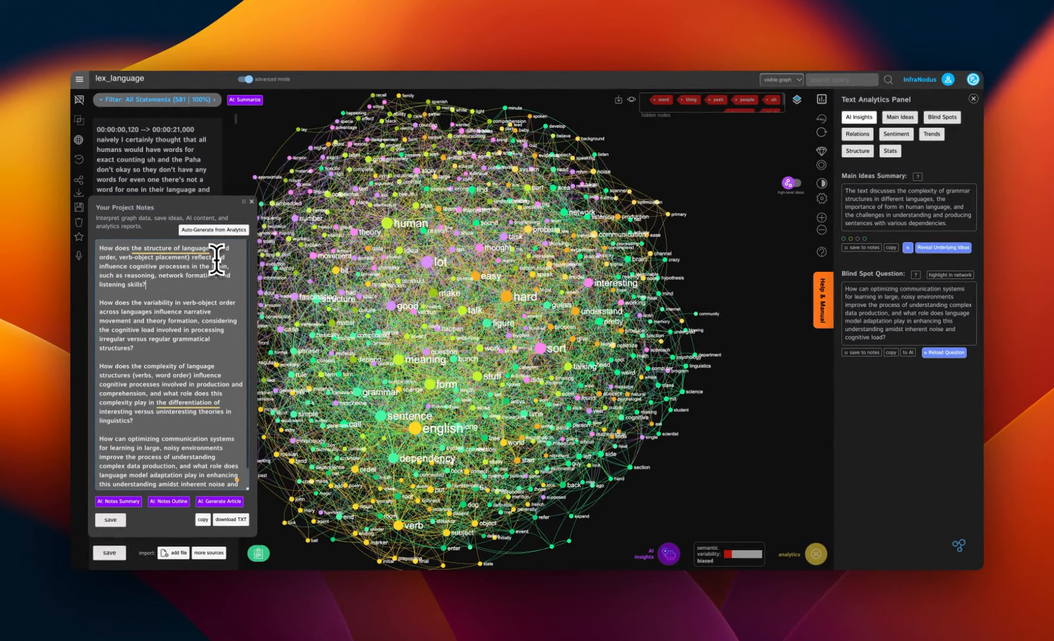
{"action": "double_click", "coordinate": [111, 266]}
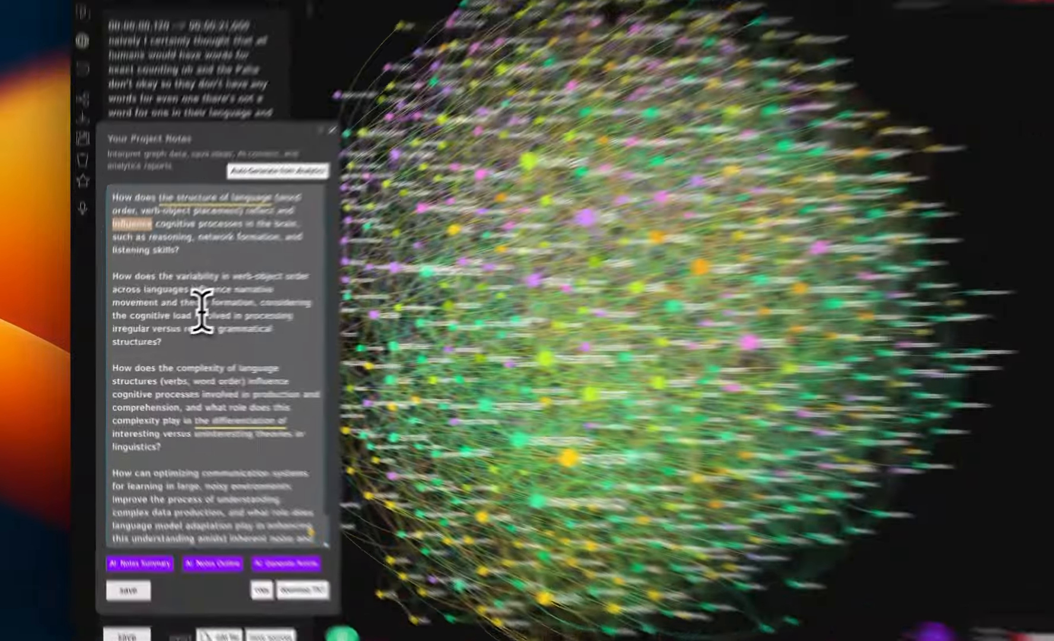
- Review the second question in the project notes, highlighting the whole question, the verb-object order part, "influence" and the narrative movement and theory formation phrase
{"action": "triple_click", "coordinate": [161, 325]}
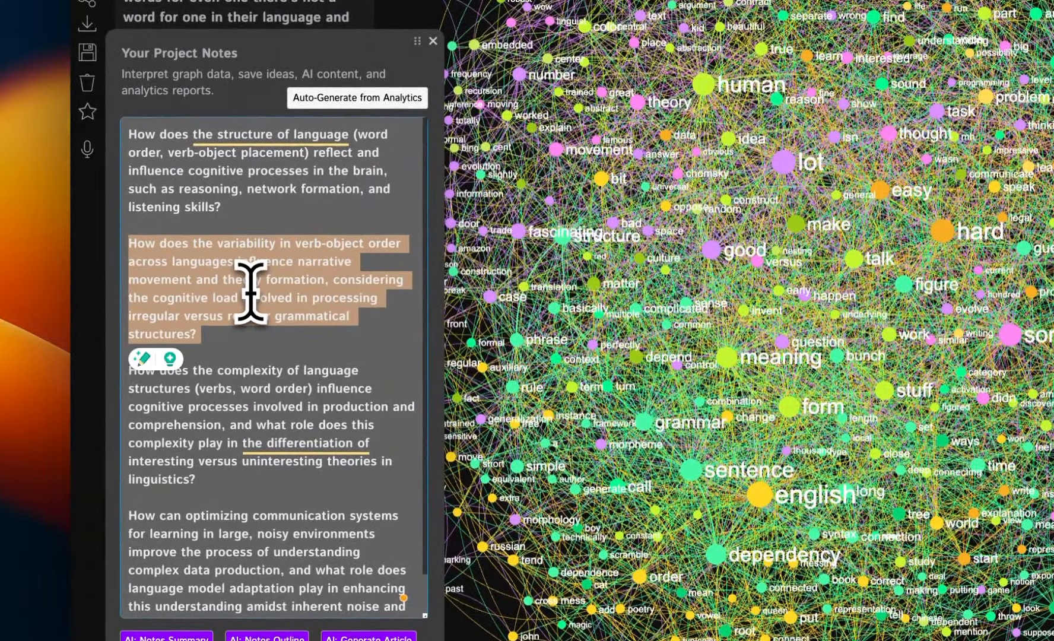
{"action": "left_click", "coordinate": [225, 353]}
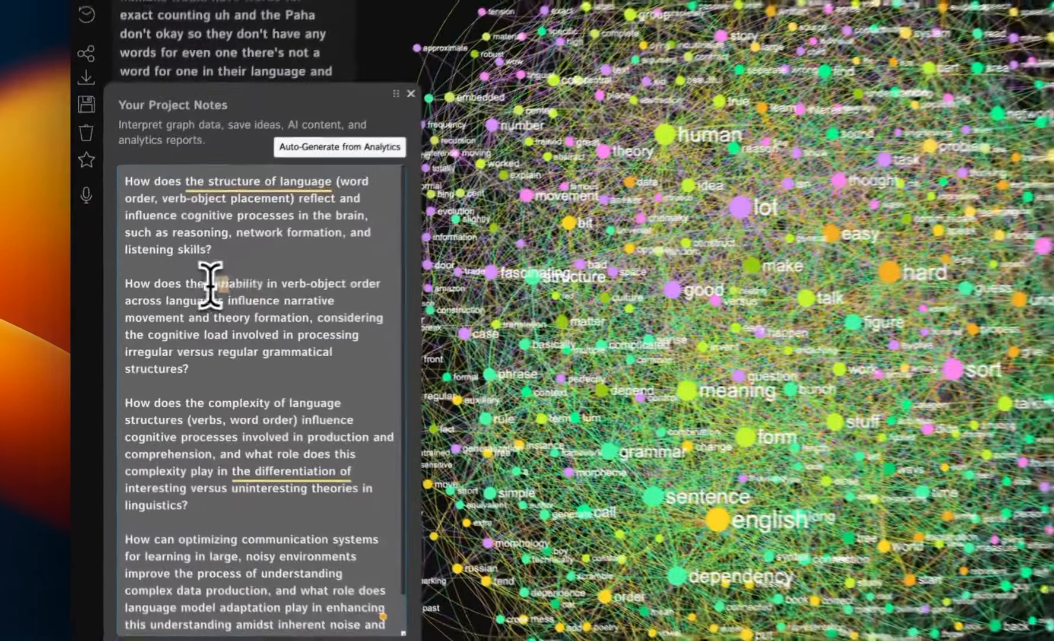
{"action": "left_click_drag", "start_coordinate": [144, 302], "coordinate": [235, 302]}
{"action": "left_click", "coordinate": [344, 279]}
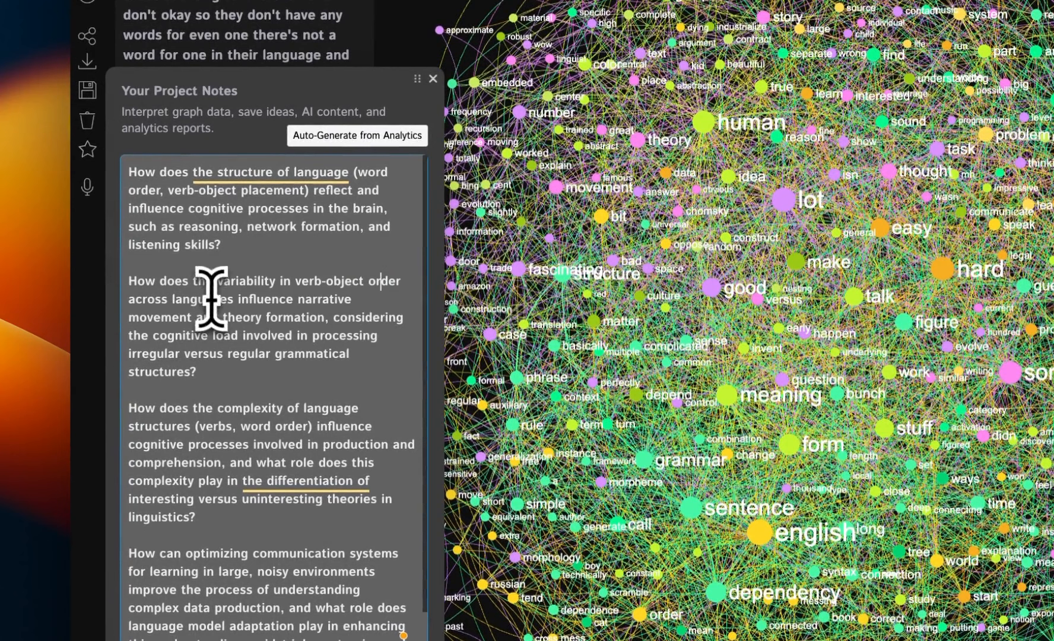
{"action": "double_click", "coordinate": [264, 299]}
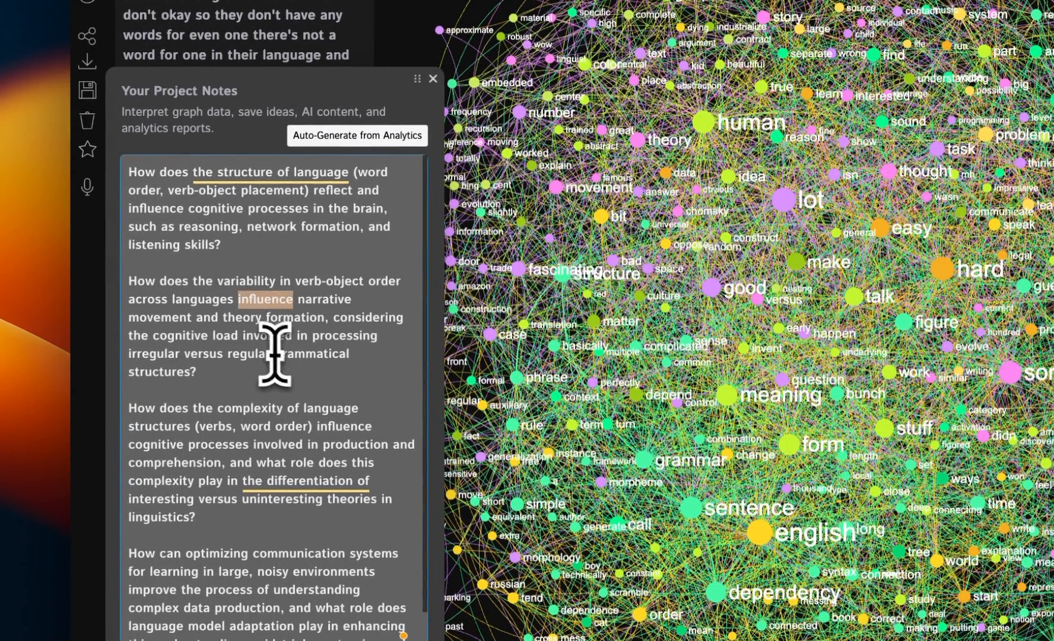
{"action": "left_click_drag", "start_coordinate": [298, 299], "coordinate": [324, 320]}
{"action": "left_click", "coordinate": [325, 346]}
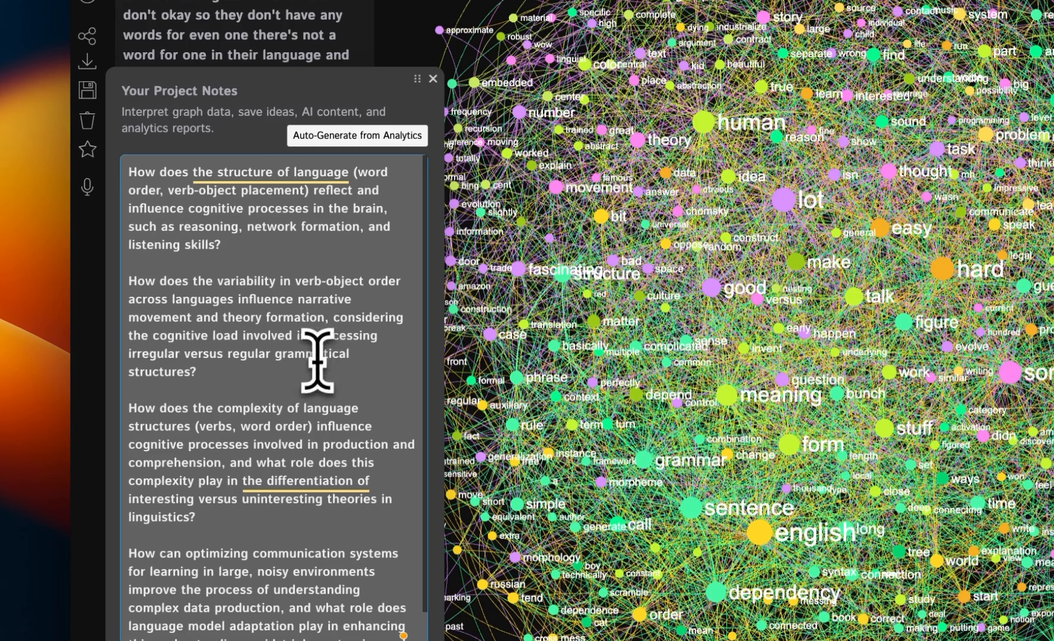
- Examine the end of the second question, highlighting "cognitive load involved in processing irregular versus regular grammatical structures" and the word "versus"
{"action": "double_click", "coordinate": [354, 319]}
{"action": "left_click", "coordinate": [355, 321]}
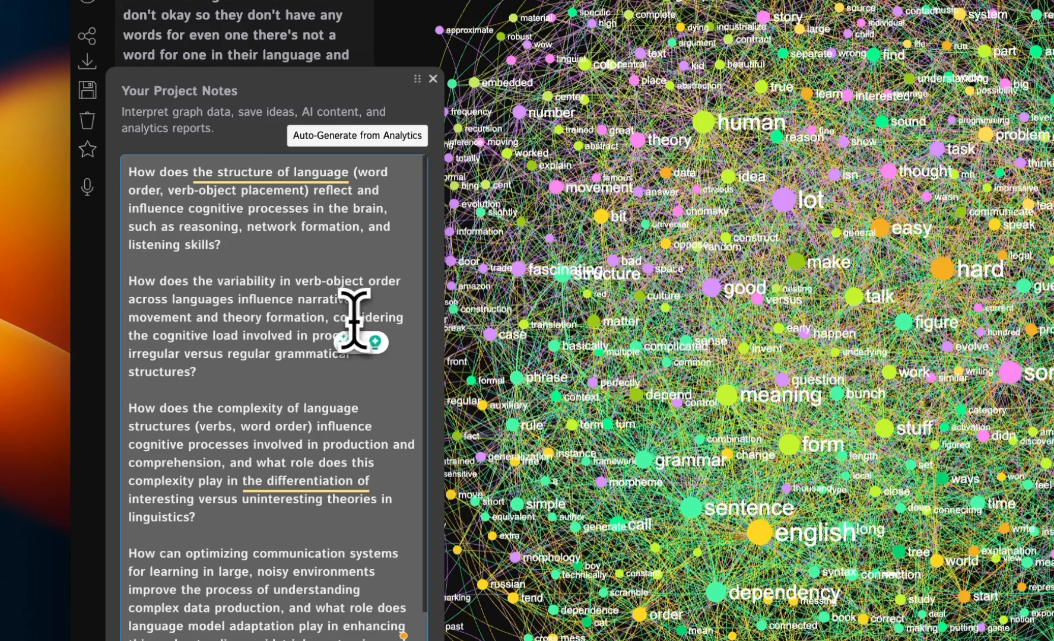
{"action": "left_click_drag", "start_coordinate": [153, 336], "coordinate": [213, 370]}
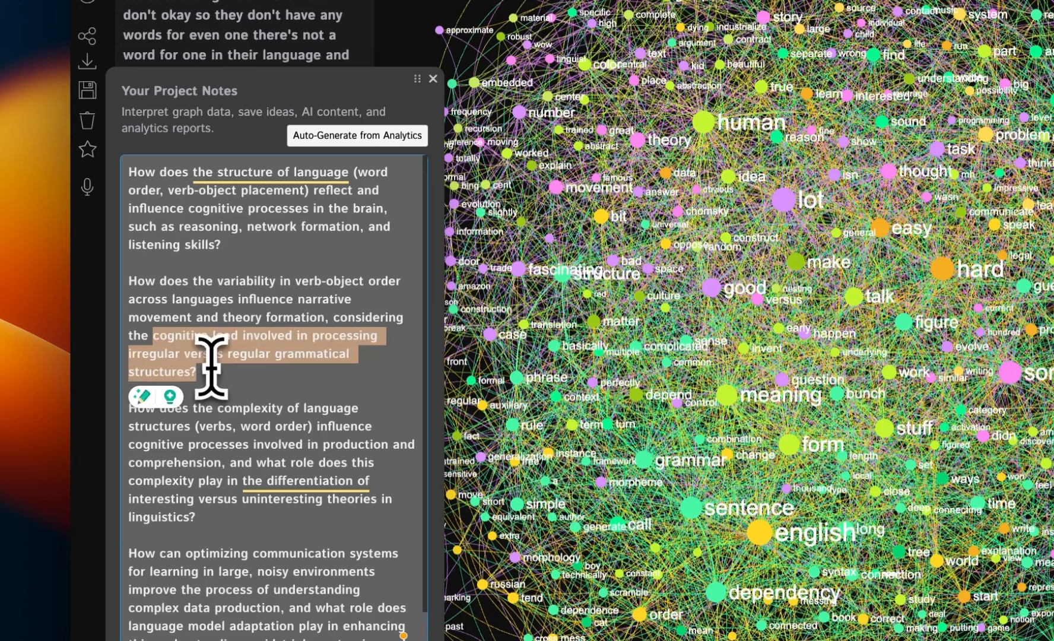
{"action": "left_click", "coordinate": [212, 371]}
{"action": "double_click", "coordinate": [211, 359]}
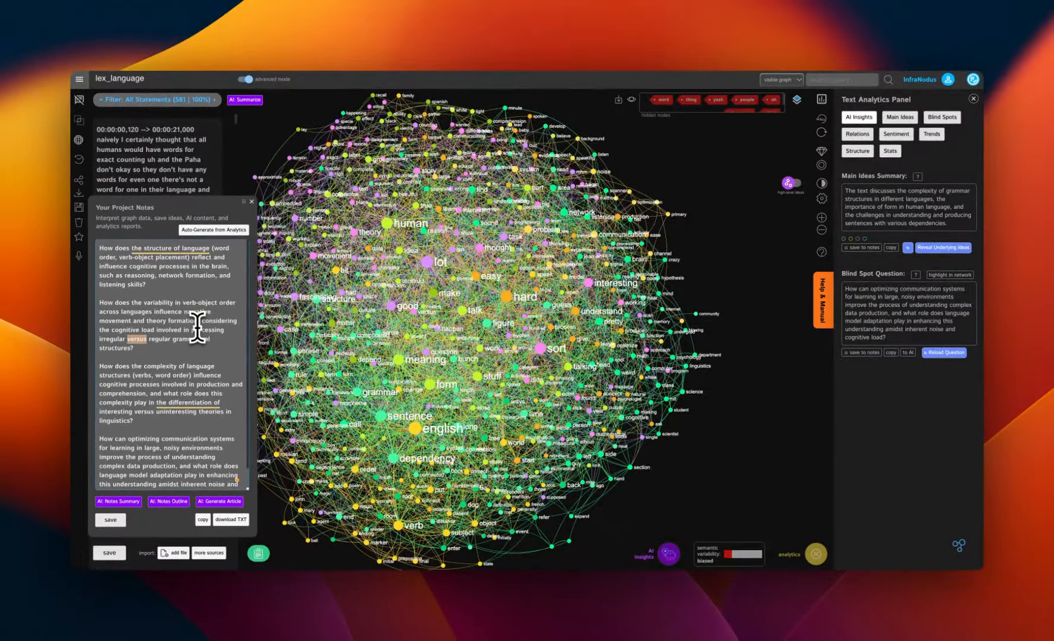
{"action": "left_click", "coordinate": [133, 348]}
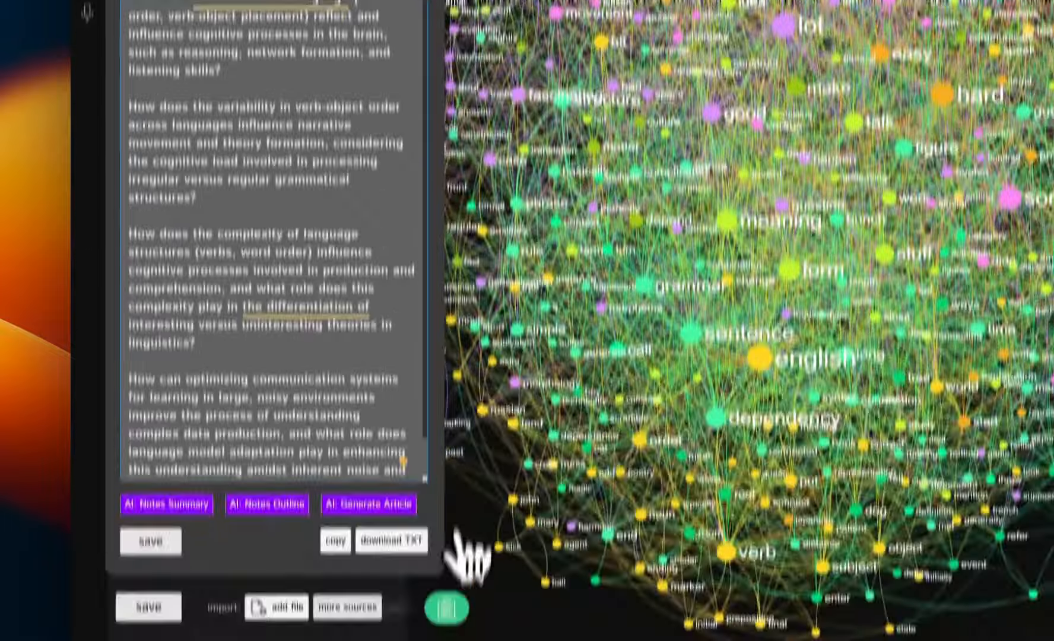
- Close the project notes and reveal the high-level ideas for the graph's main topics
{"action": "left_click", "coordinate": [446, 608]}
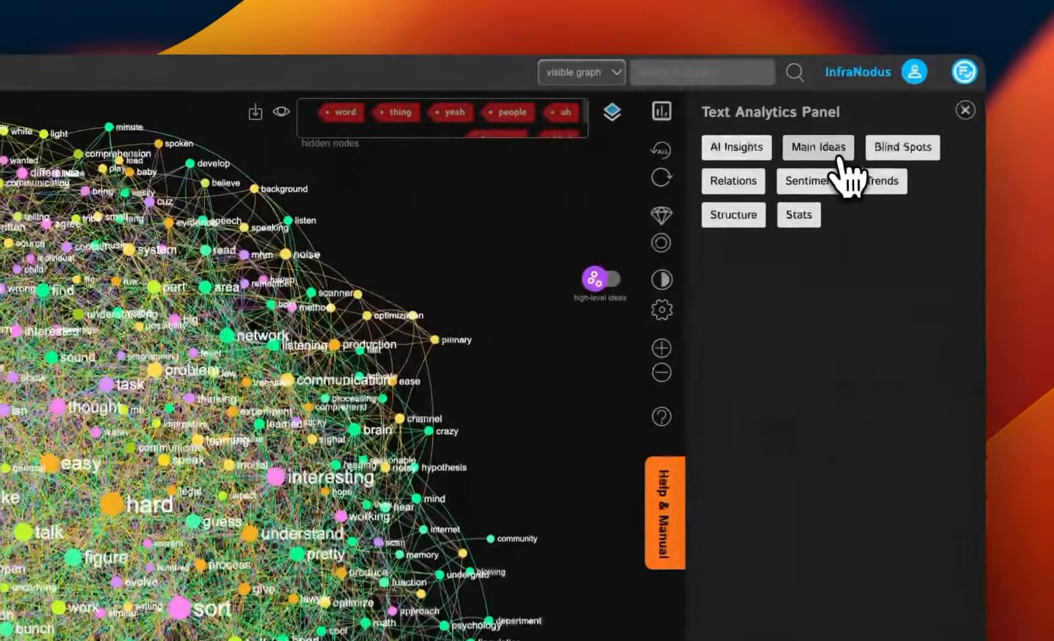
{"action": "left_click", "coordinate": [867, 143]}
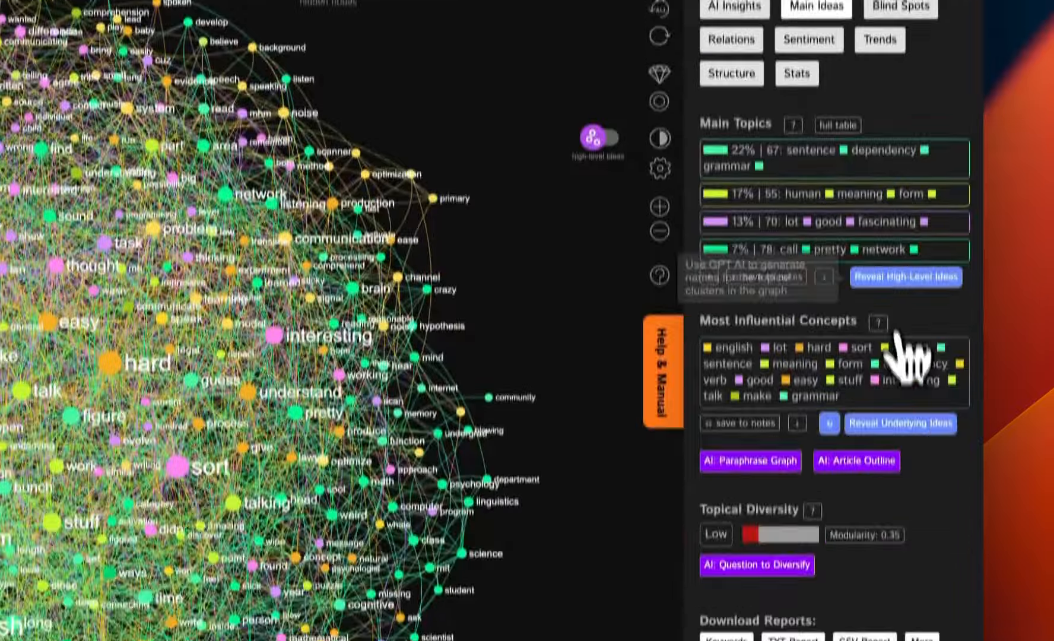
{"action": "left_click", "coordinate": [879, 419]}
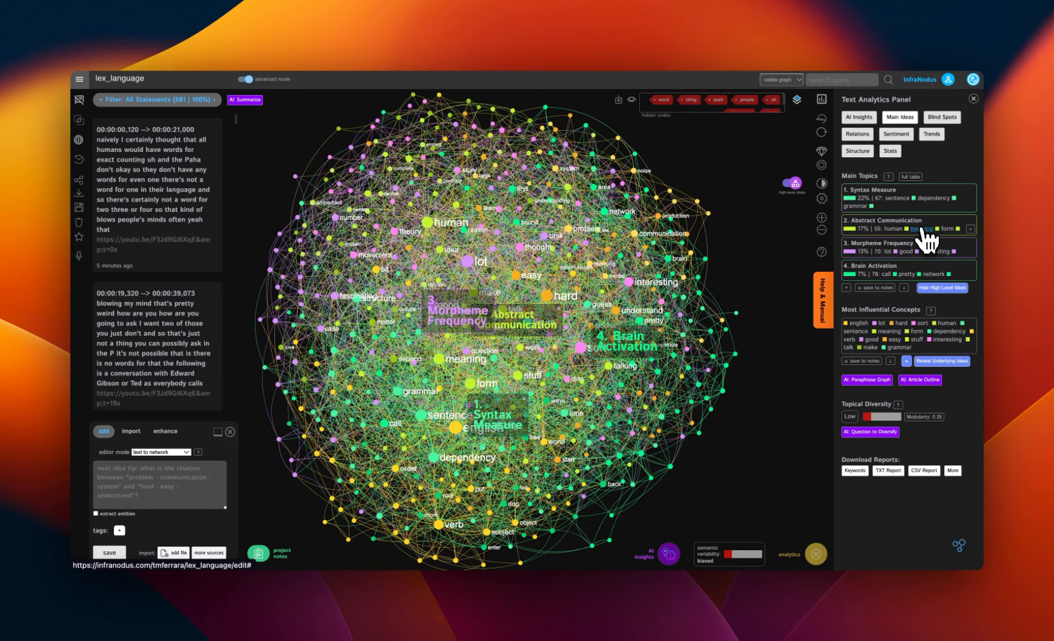
- Filter the graph by the Abstract Communication topic and by Morpheme Frequency, and expand the full word list of Morpheme Frequency
{"action": "left_click", "coordinate": [931, 226]}
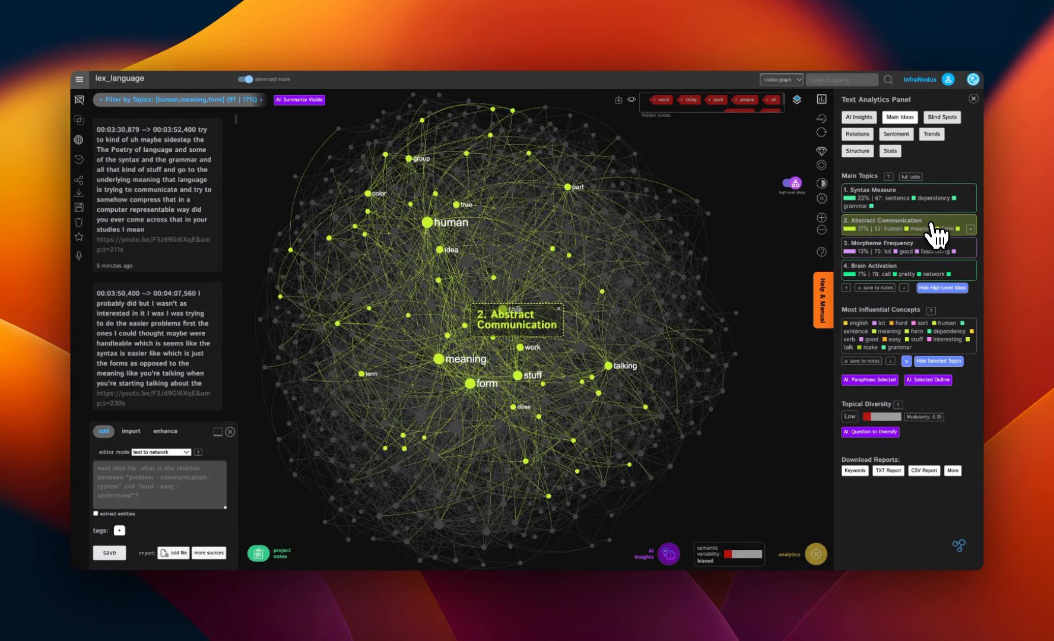
{"action": "left_click", "coordinate": [939, 245]}
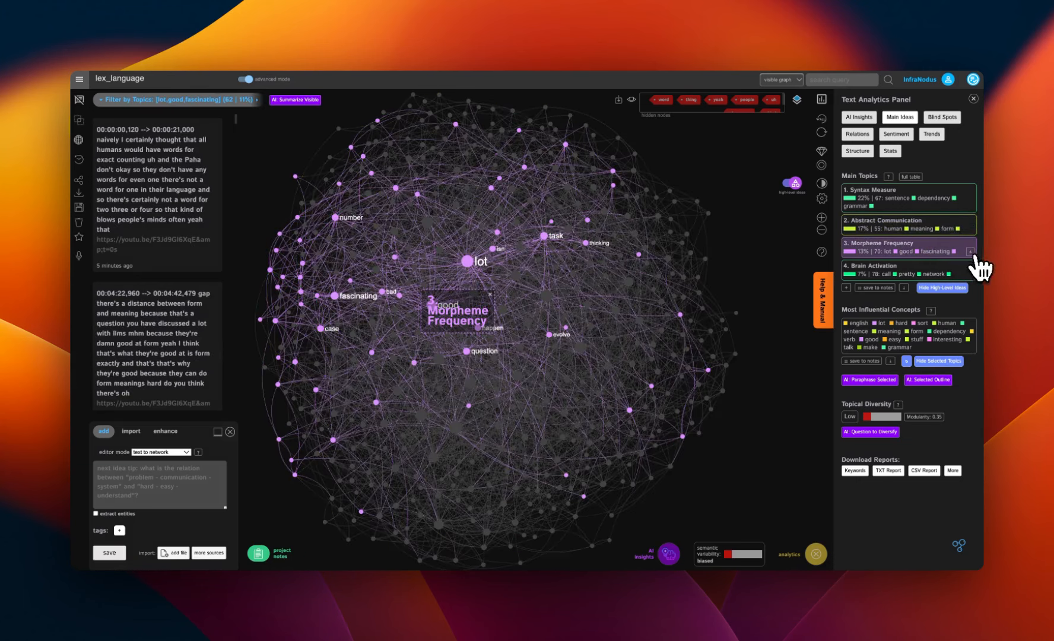
{"action": "left_click", "coordinate": [972, 252]}
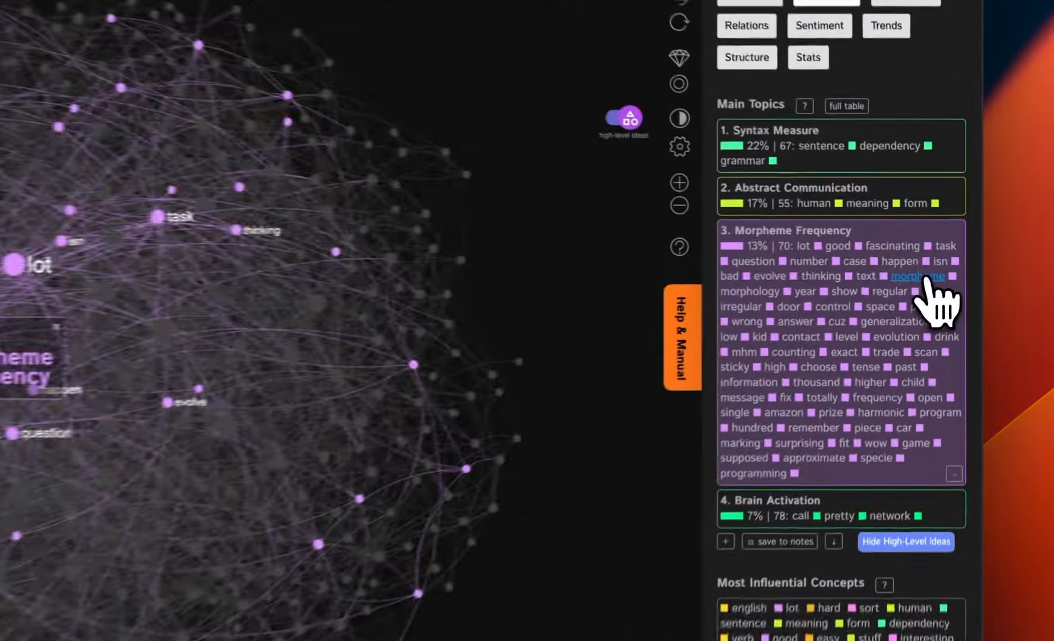
- Clear the topic filter, filter the transcript by the word "morpheme" and read through the matching excerpts
{"action": "left_click", "coordinate": [954, 270]}
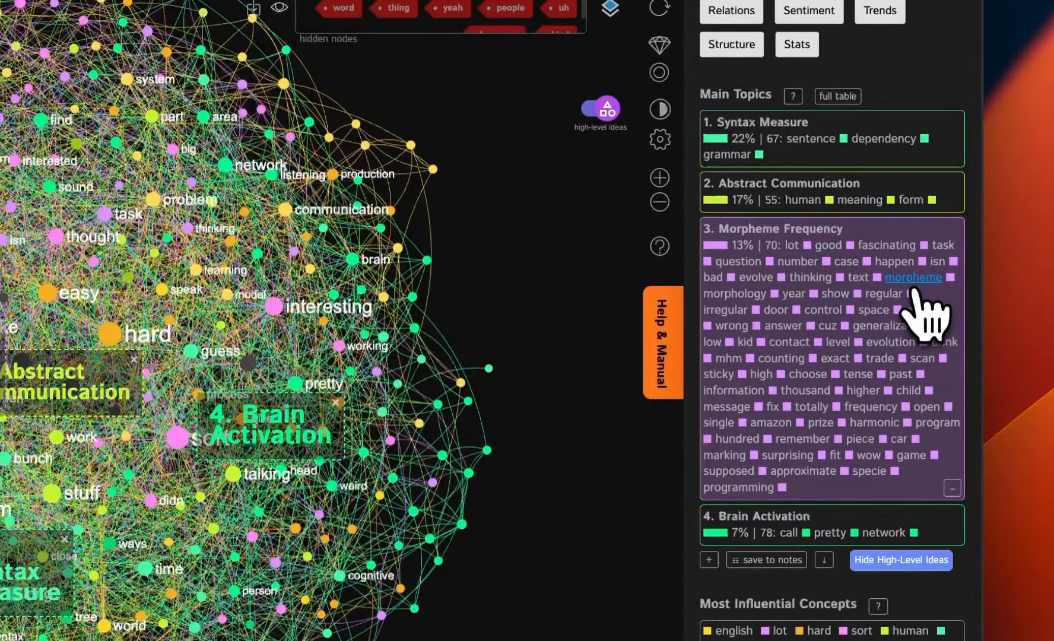
{"action": "left_click", "coordinate": [913, 279]}
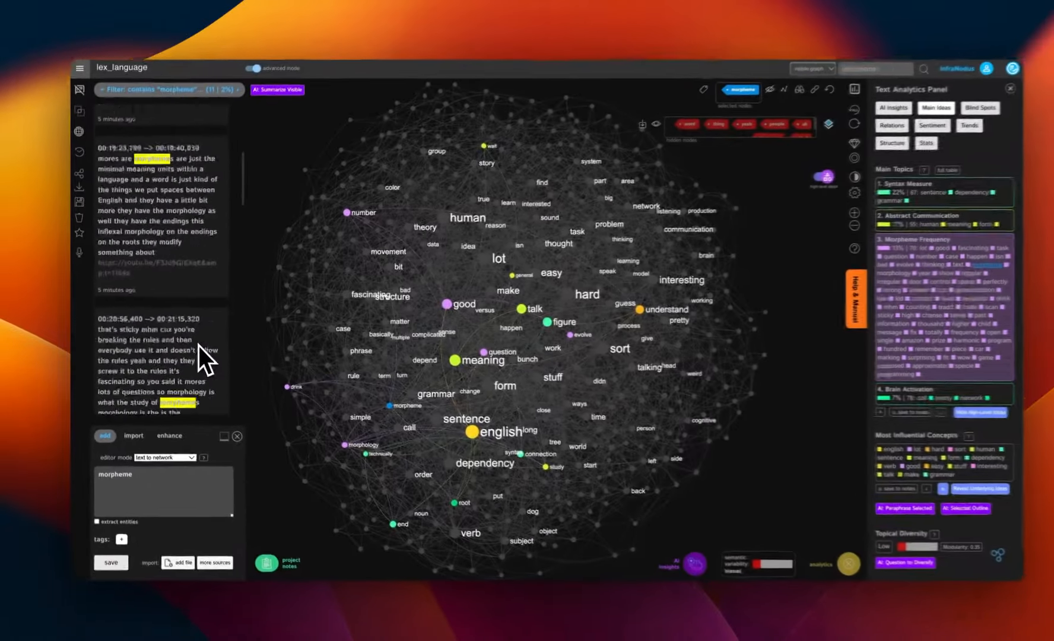
{"action": "scroll", "coordinate": [198, 346], "scroll_direction": "down", "scroll_amount": 1}
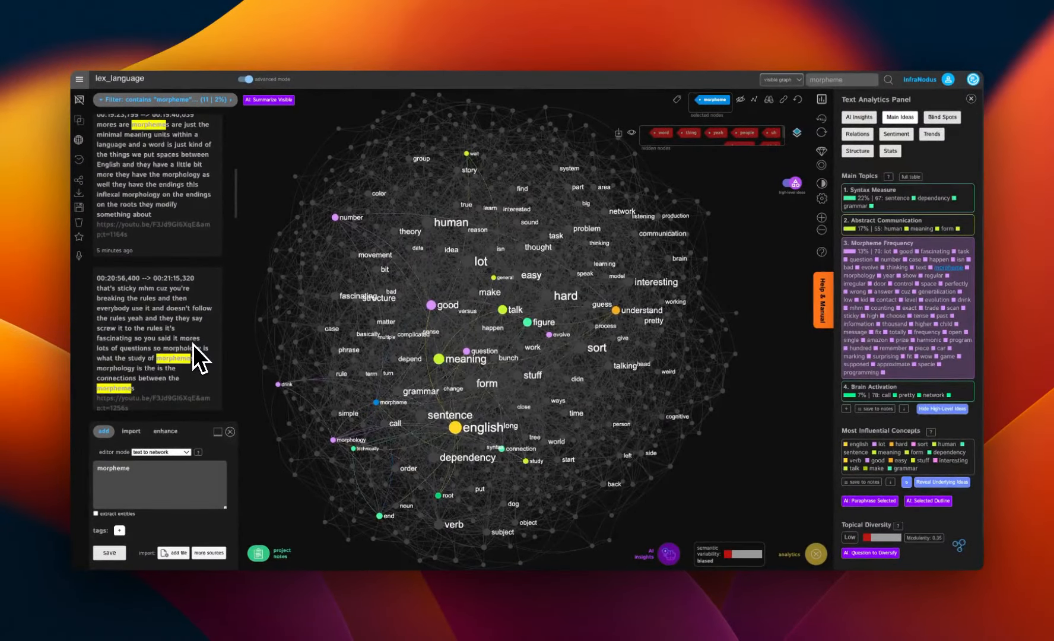
{"action": "scroll", "coordinate": [193, 344], "scroll_direction": "up", "scroll_amount": 2}
{"action": "scroll", "coordinate": [192, 344], "scroll_direction": "up", "scroll_amount": 3}
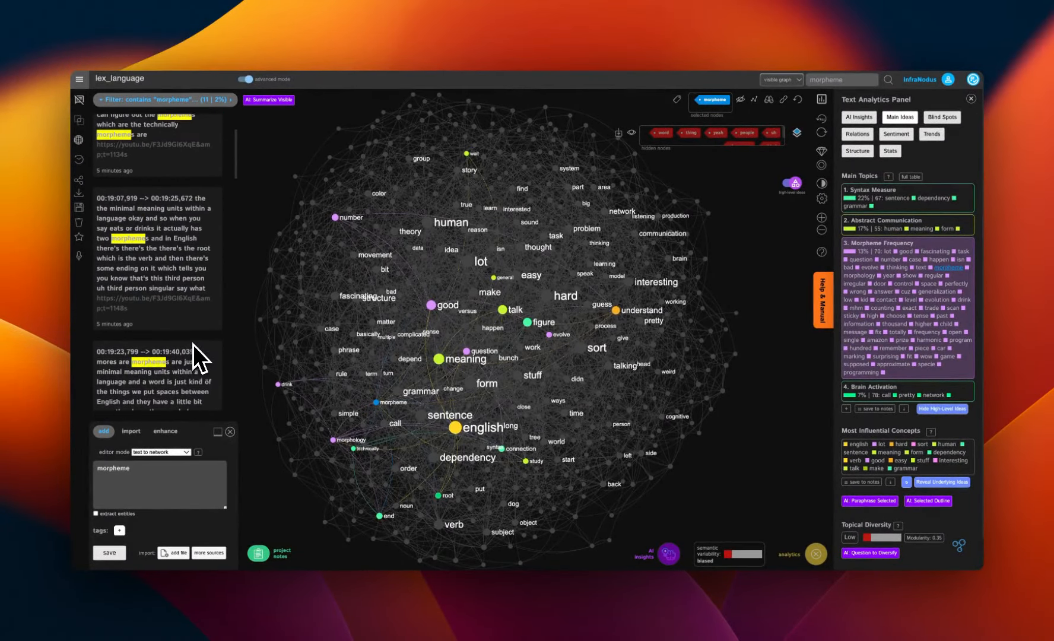
{"action": "scroll", "coordinate": [184, 249], "scroll_direction": "up", "scroll_amount": 2}
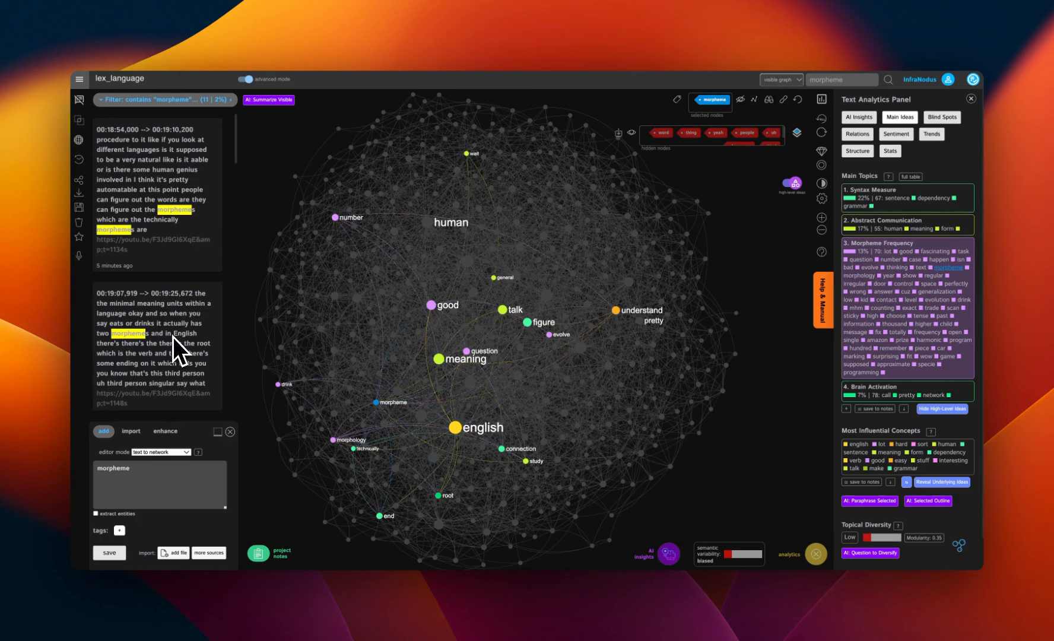
{"action": "scroll", "coordinate": [177, 358], "scroll_direction": "down", "scroll_amount": 1}
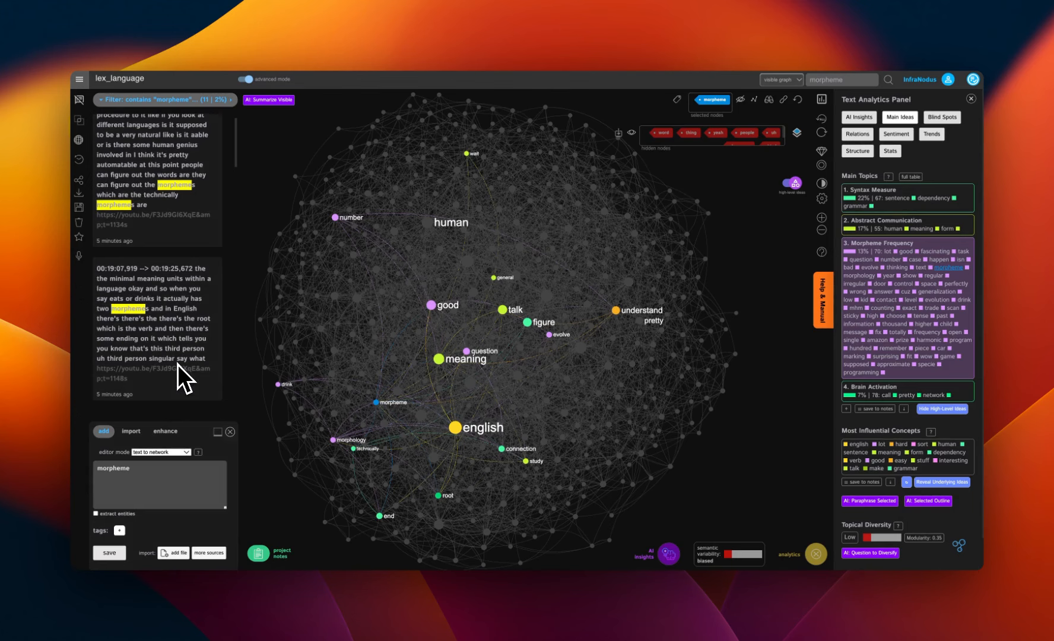
{"action": "scroll", "coordinate": [177, 365], "scroll_direction": "down", "scroll_amount": 5}
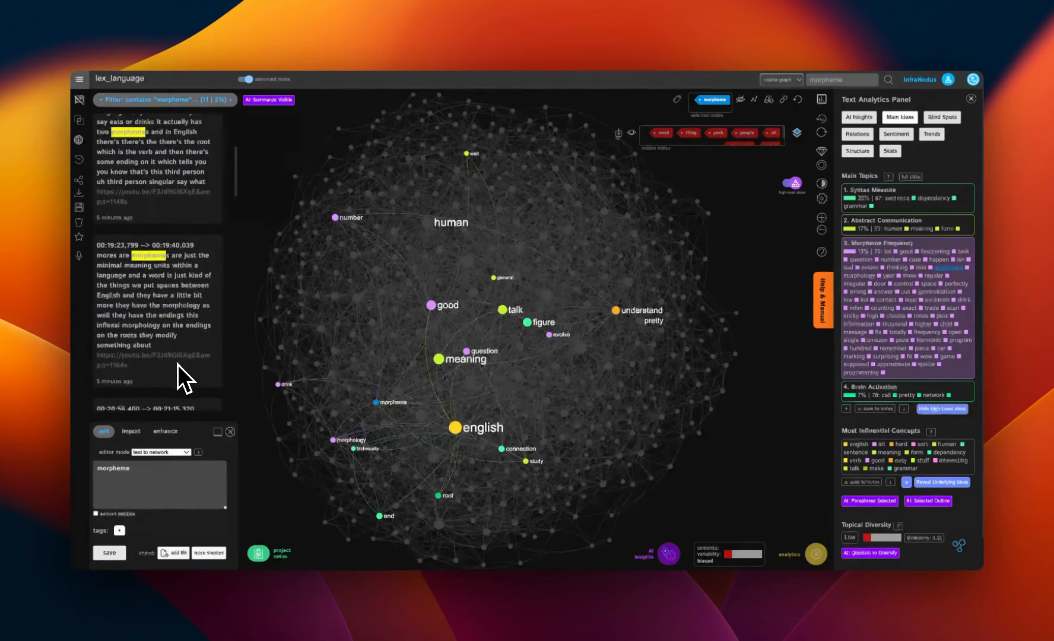
{"action": "scroll", "coordinate": [176, 365], "scroll_direction": "down", "scroll_amount": 4}
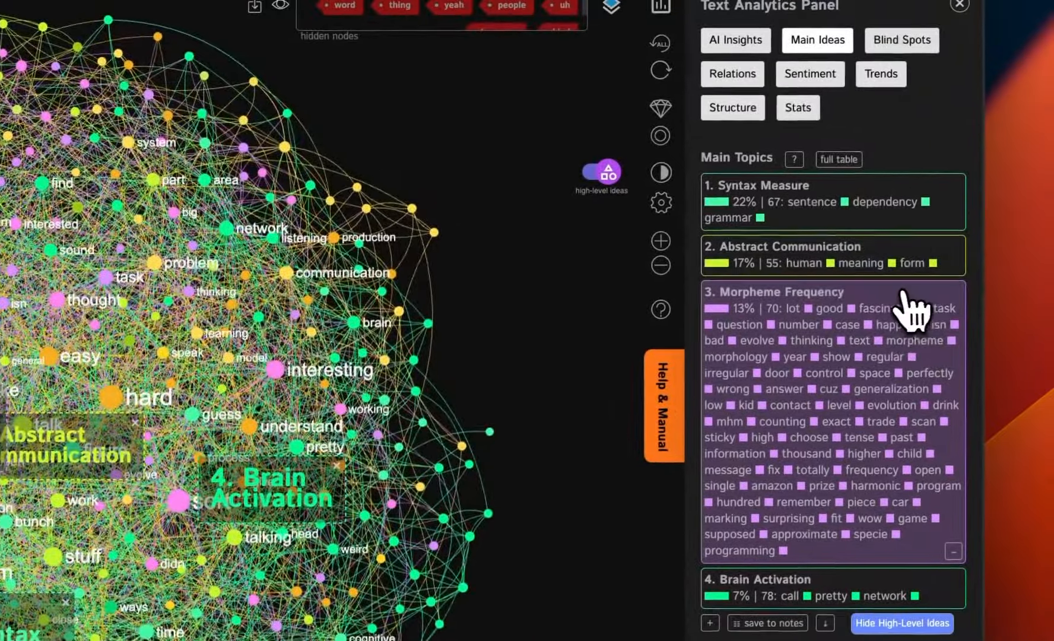
- Deselect the Morpheme Frequency topic and select the concept "lot" among the most influential concepts
{"action": "left_click", "coordinate": [894, 295]}
{"action": "scroll", "coordinate": [899, 427], "scroll_direction": "down", "scroll_amount": 5}
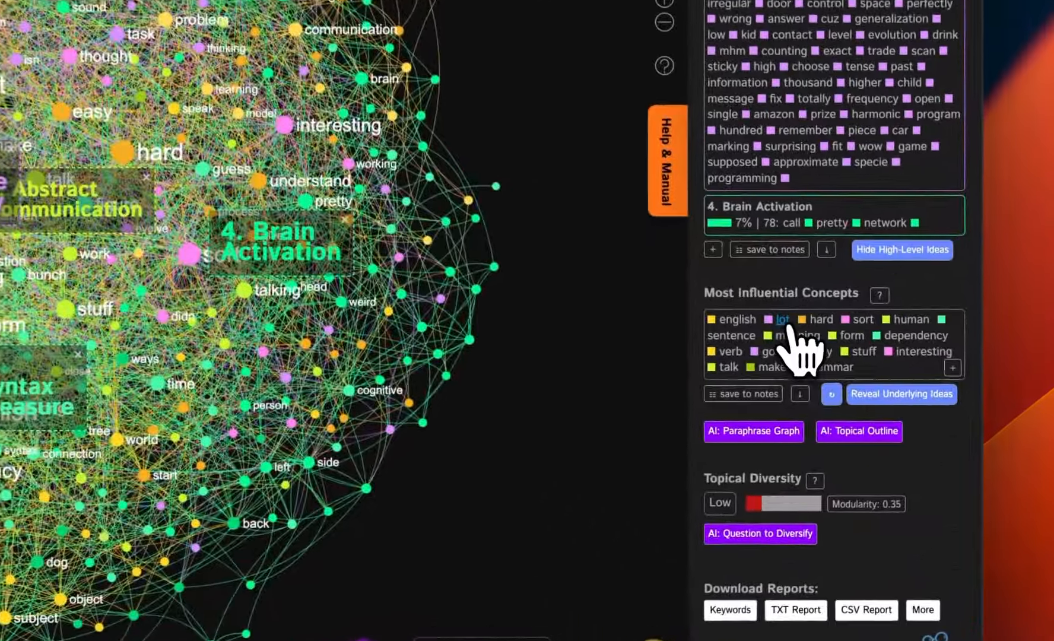
{"action": "left_click", "coordinate": [782, 321]}
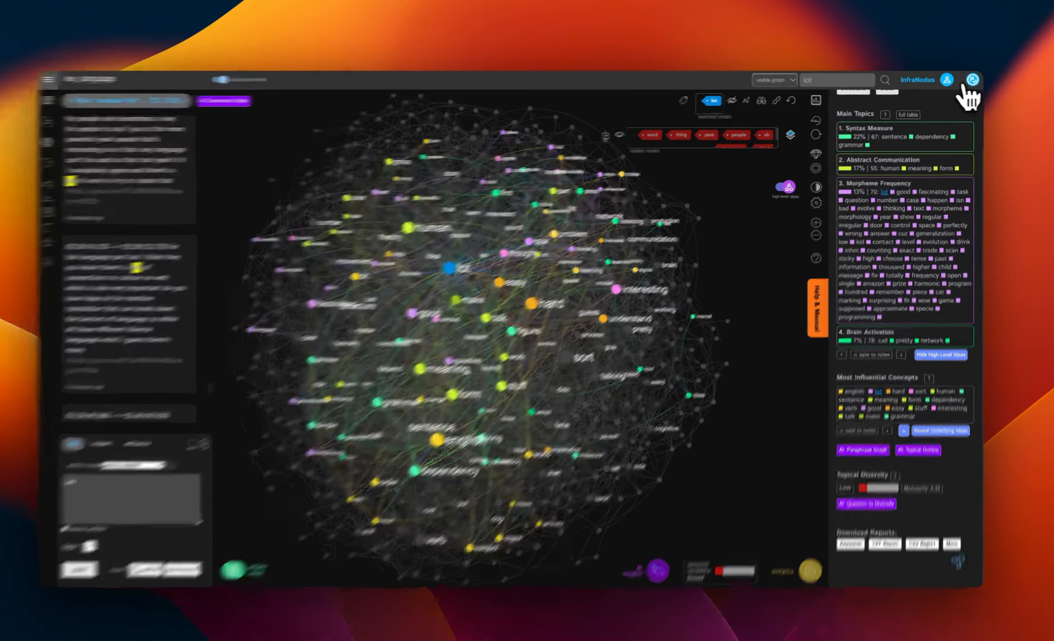
- Open the global account settings and show the Graph Processing settings
{"action": "left_click", "coordinate": [948, 79]}
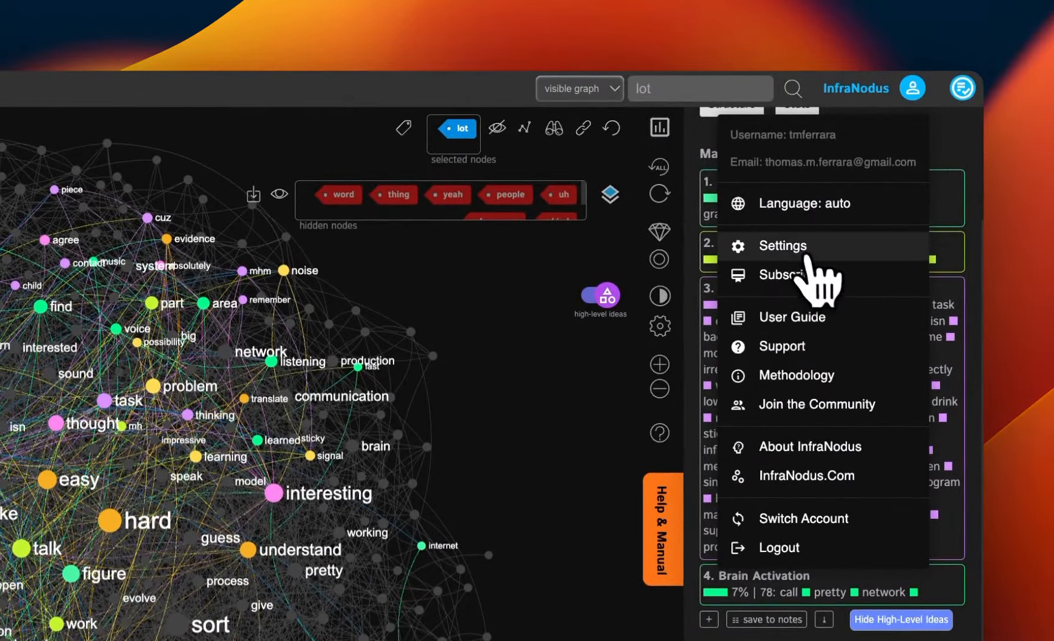
{"action": "left_click", "coordinate": [799, 250]}
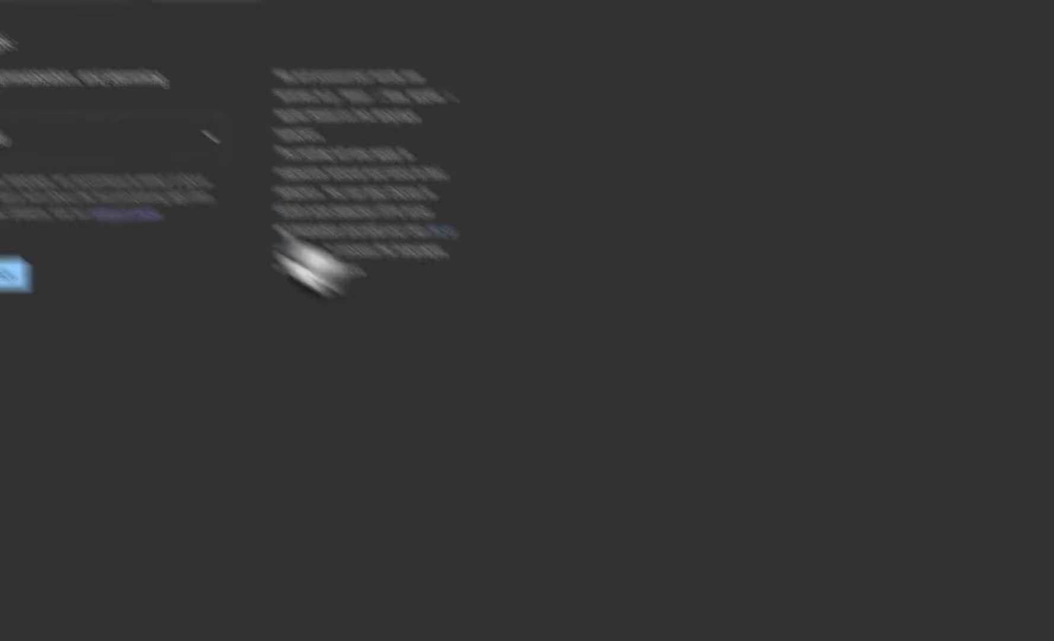
{"action": "left_click", "coordinate": [365, 146]}
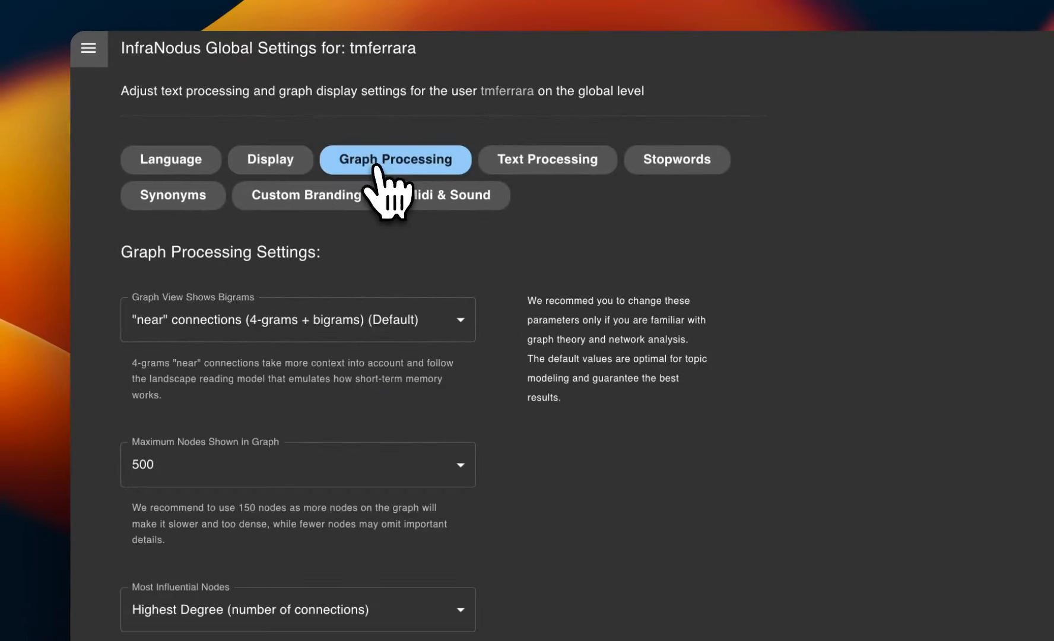
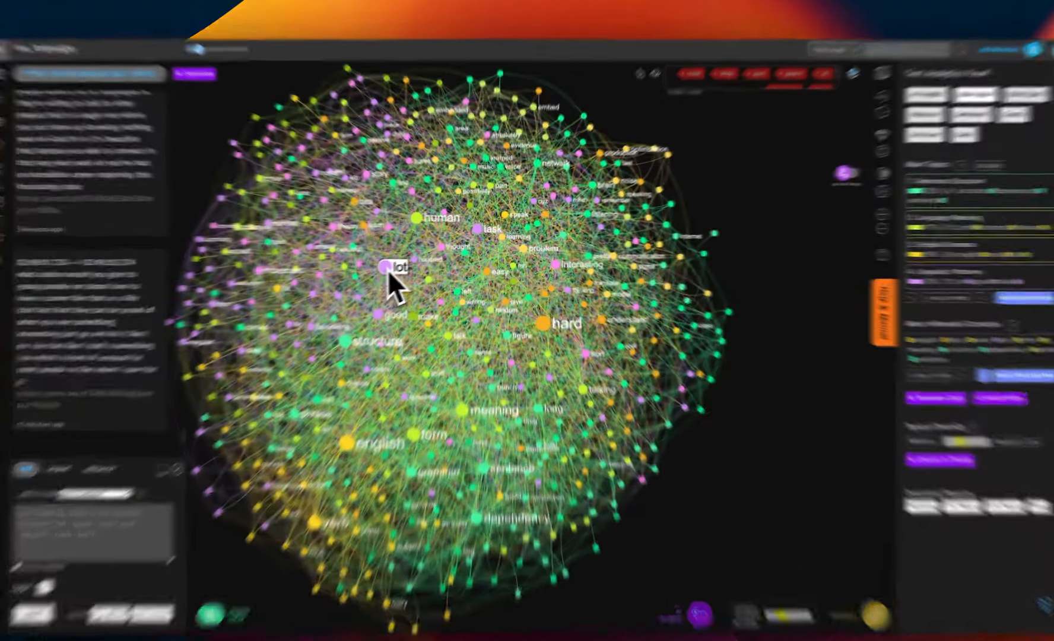
- Select the "lot" node in the graph and hide the high-level topic names
{"action": "left_click", "coordinate": [407, 265]}
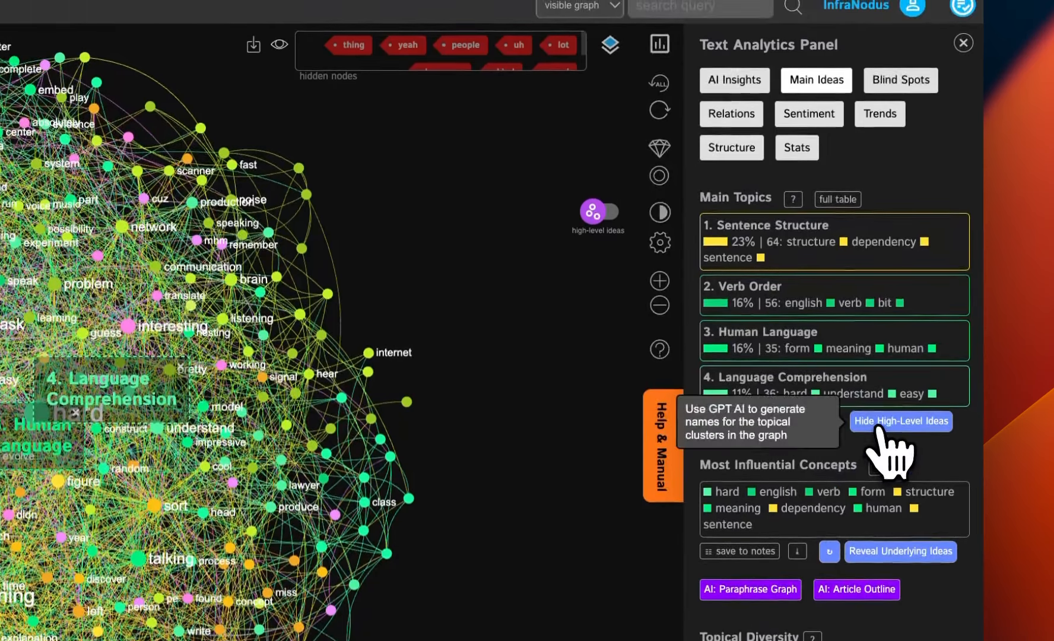
{"action": "left_click", "coordinate": [890, 398]}
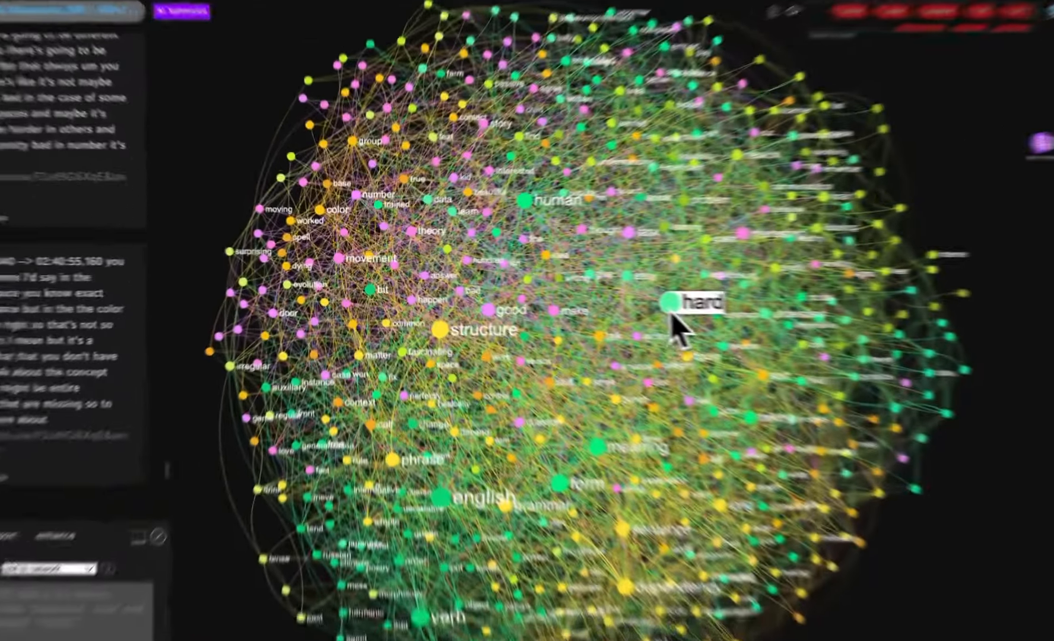
- Select the "hard" node in the graph and read through the transcript excerpts that contain the word
{"action": "left_click", "coordinate": [553, 289]}
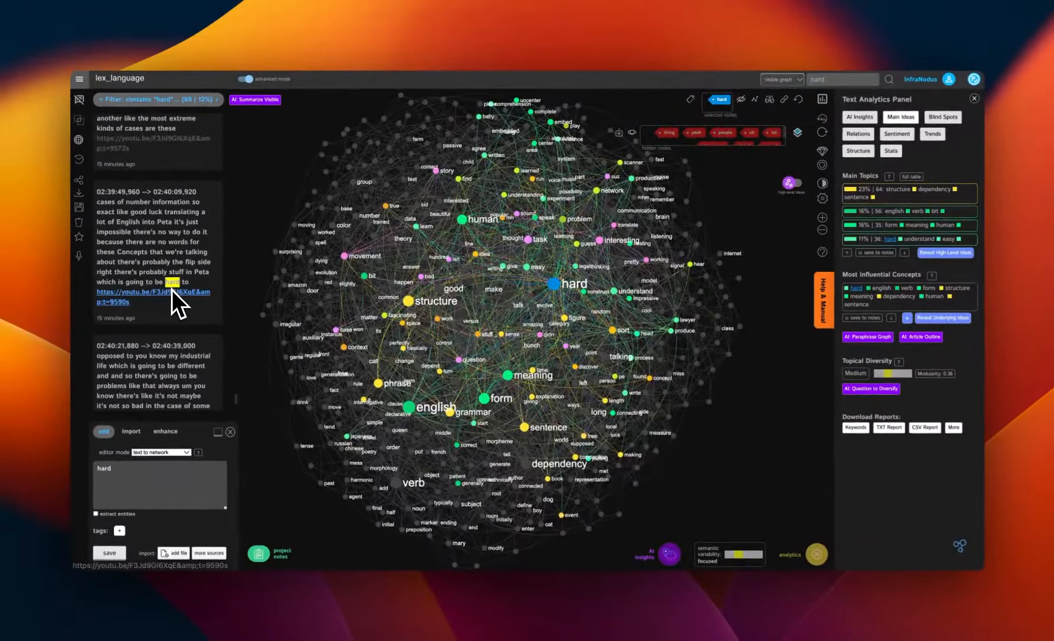
{"action": "scroll", "coordinate": [172, 290], "scroll_direction": "up", "scroll_amount": 15}
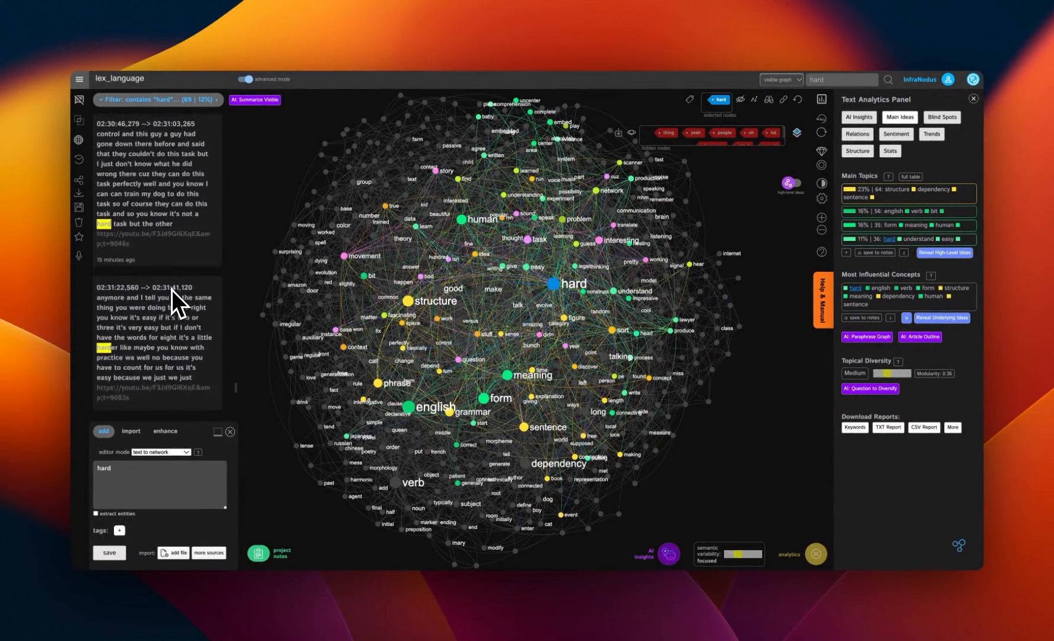
{"action": "scroll", "coordinate": [171, 289], "scroll_direction": "up", "scroll_amount": 5}
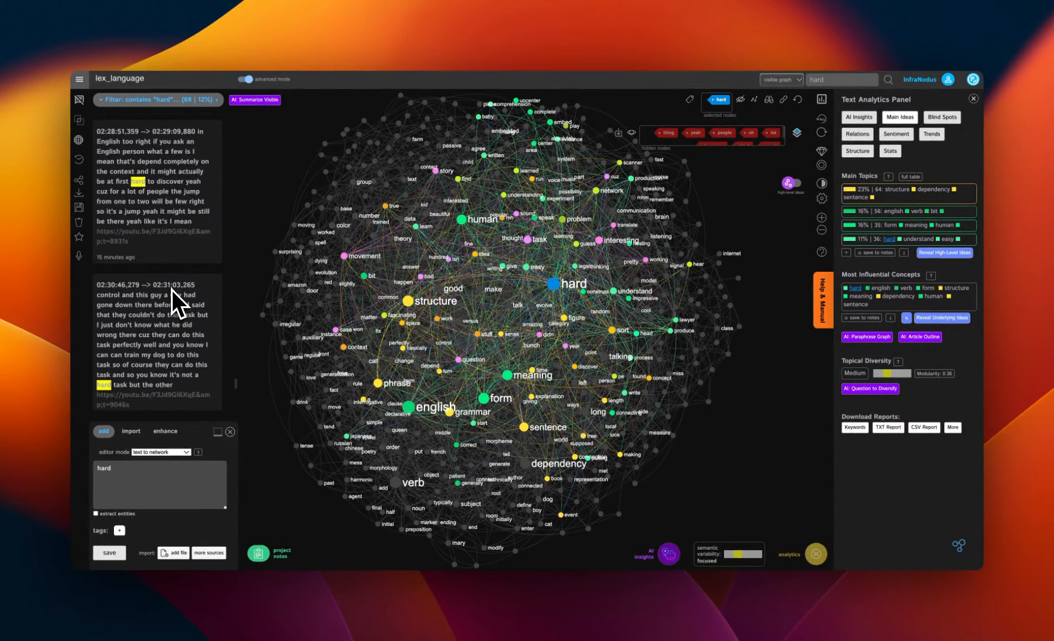
{"action": "scroll", "coordinate": [172, 290], "scroll_direction": "up", "scroll_amount": 15}
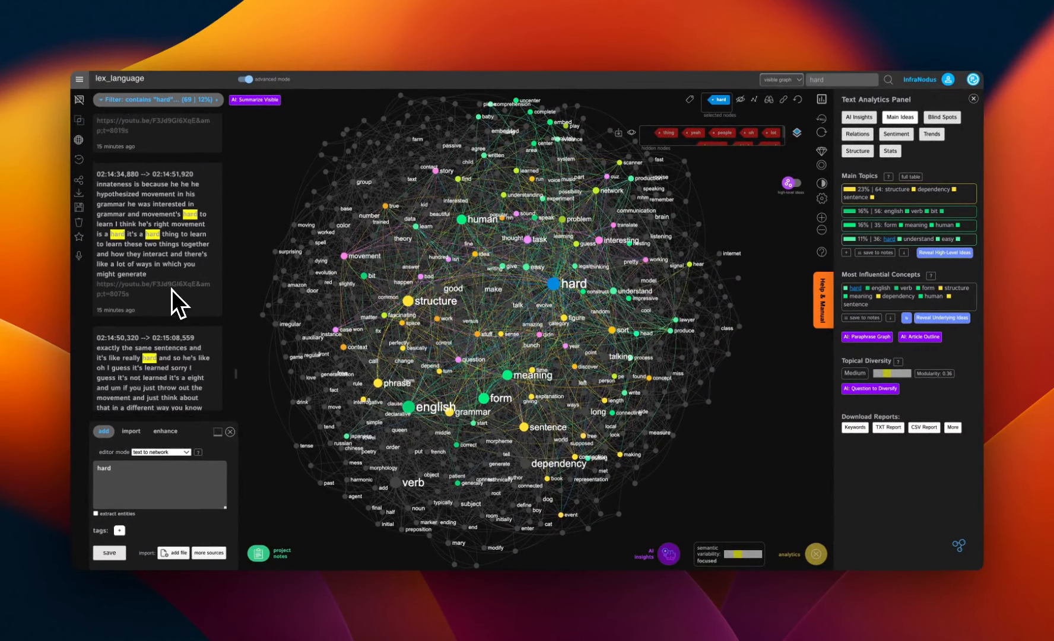
{"action": "scroll", "coordinate": [171, 289], "scroll_direction": "up", "scroll_amount": 10}
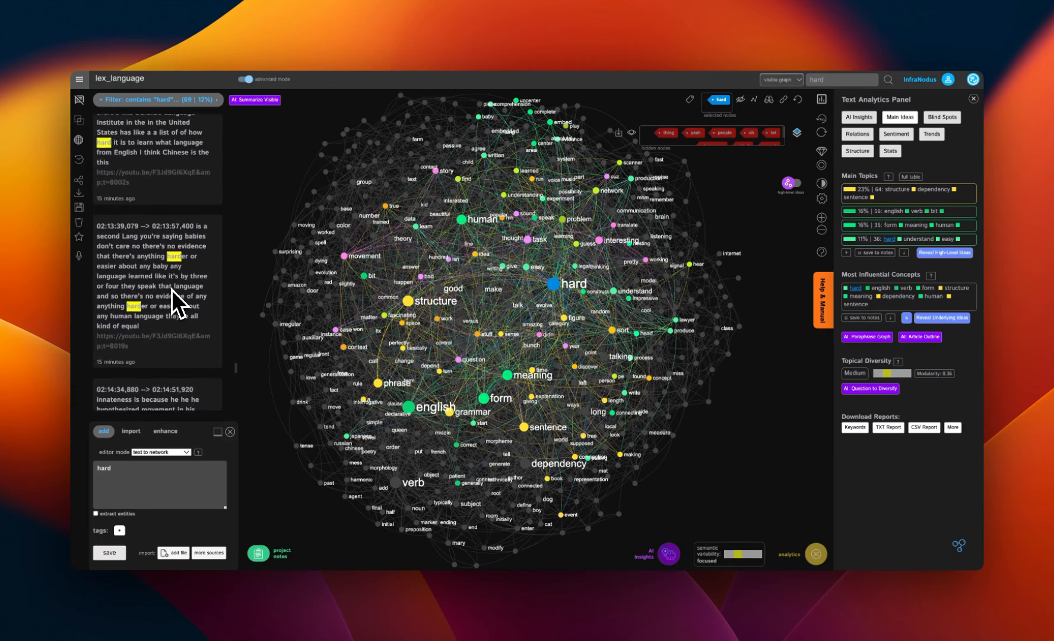
{"action": "scroll", "coordinate": [172, 289], "scroll_direction": "down", "scroll_amount": 5}
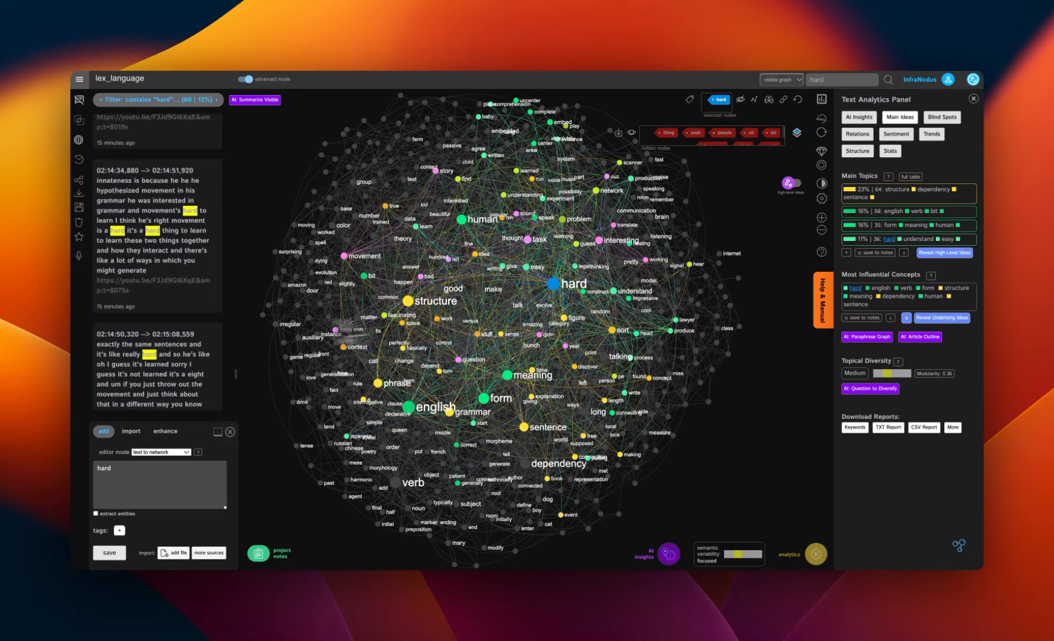
{"action": "scroll", "coordinate": [170, 328], "scroll_direction": "down", "scroll_amount": 10}
{"action": "scroll", "coordinate": [169, 329], "scroll_direction": "up", "scroll_amount": 10}
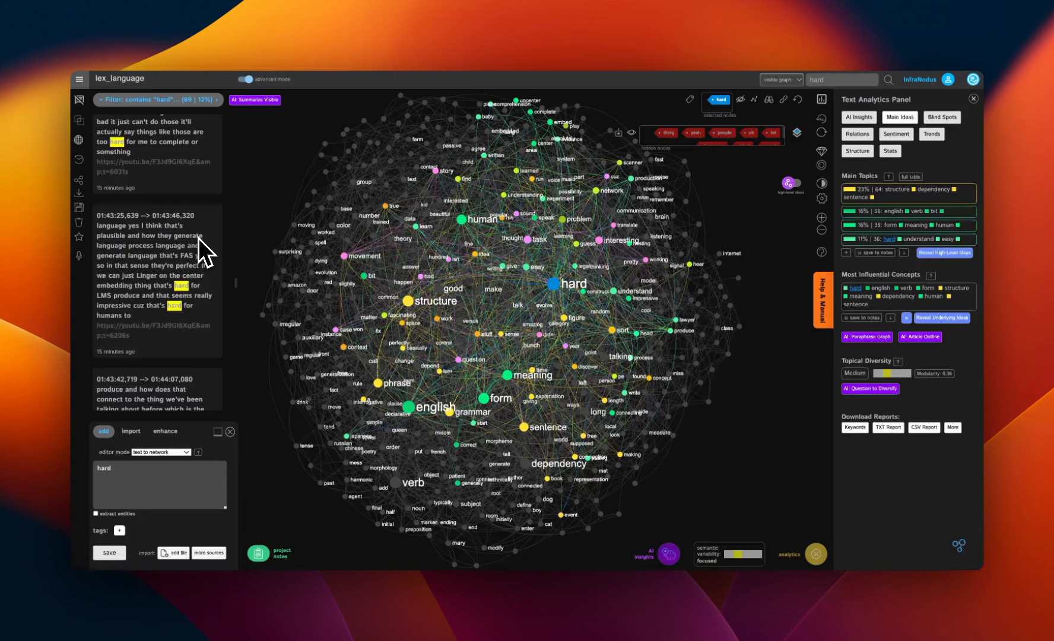
{"action": "scroll", "coordinate": [198, 238], "scroll_direction": "down", "scroll_amount": 4}
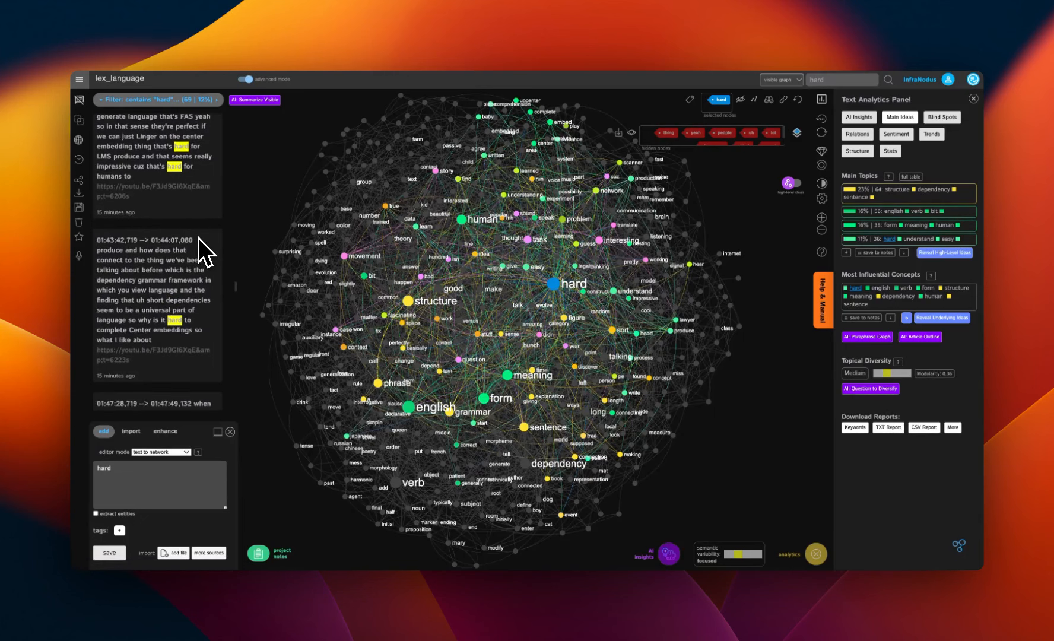
{"action": "scroll", "coordinate": [198, 238], "scroll_direction": "down", "scroll_amount": 2}
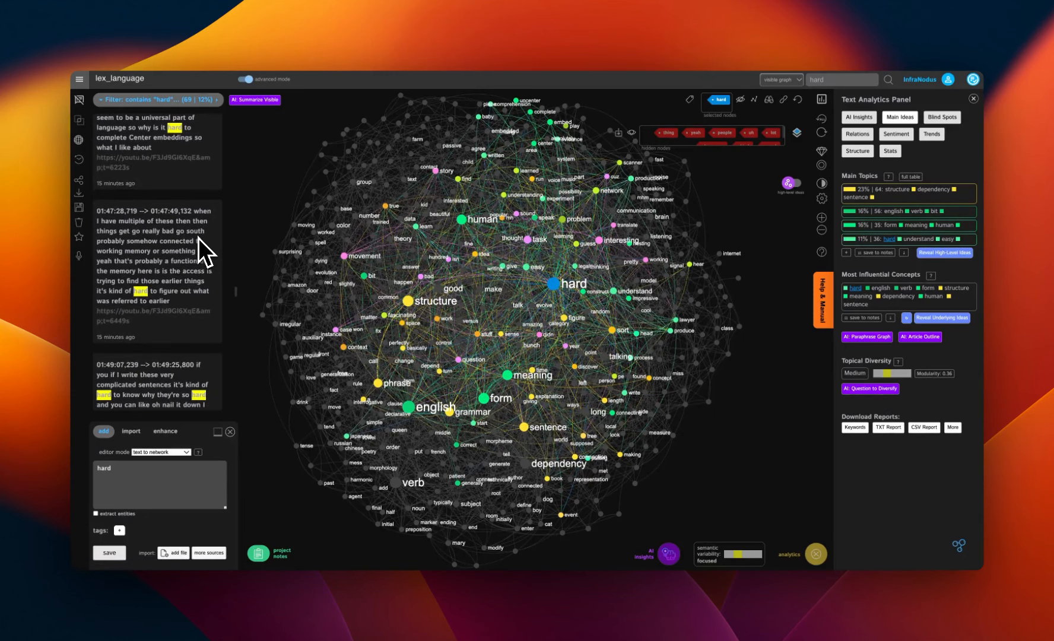
{"action": "scroll", "coordinate": [198, 238], "scroll_direction": "down", "scroll_amount": 2}
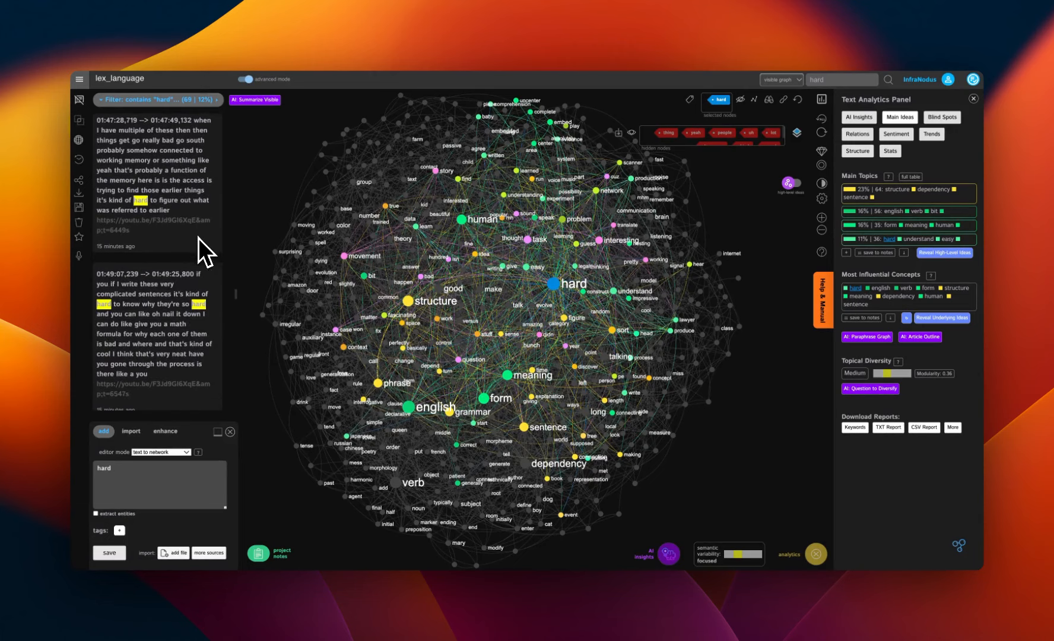
{"action": "scroll", "coordinate": [189, 273], "scroll_direction": "down", "scroll_amount": 6}
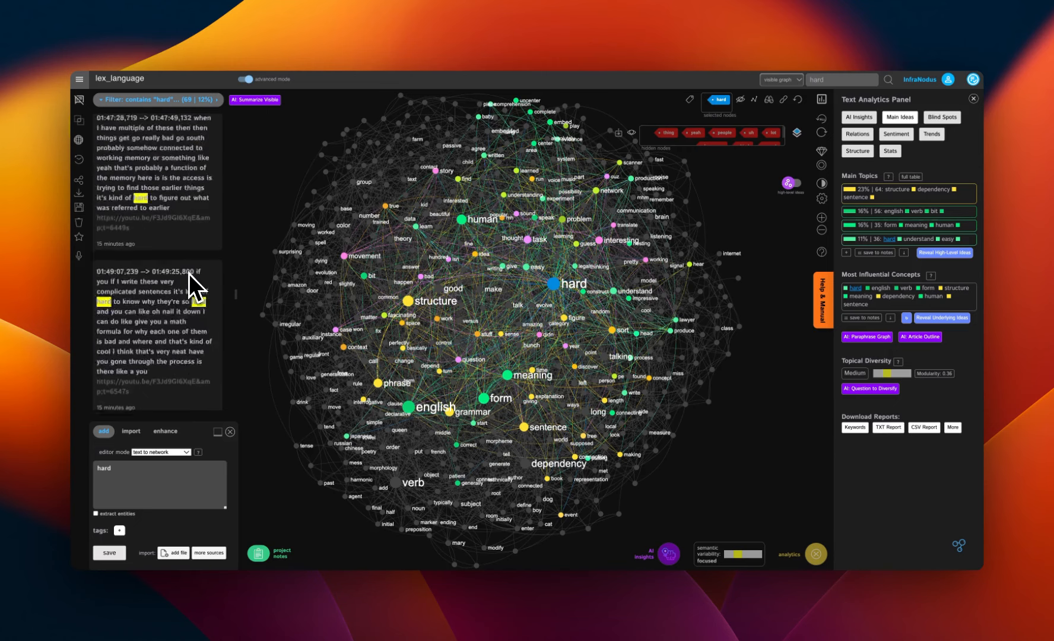
{"action": "scroll", "coordinate": [189, 274], "scroll_direction": "down", "scroll_amount": 3}
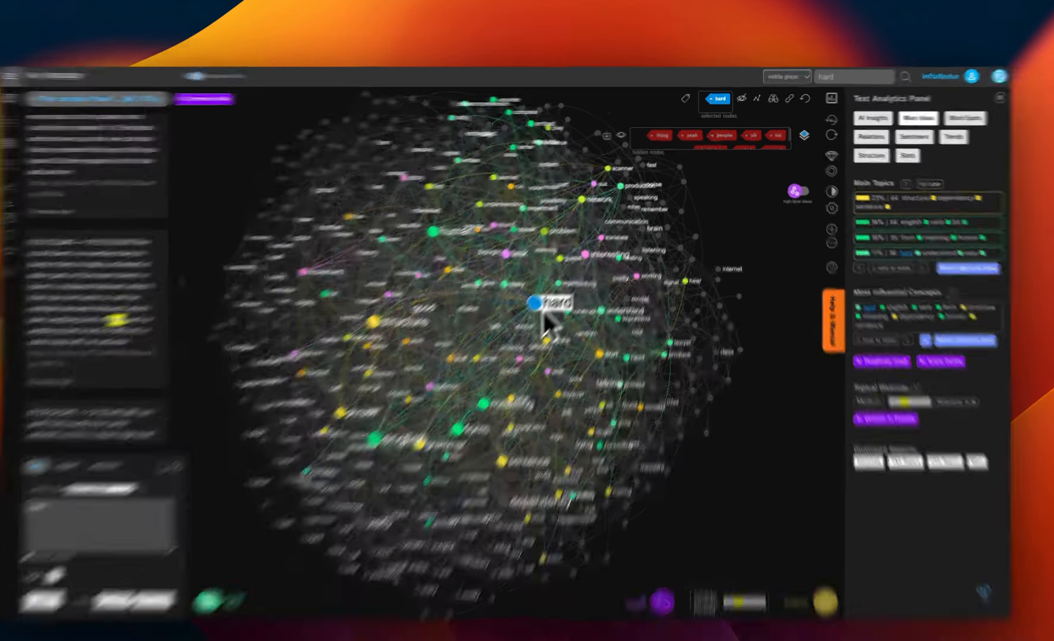
- Hide the "hard" node from the graph and reveal the AI-generated high-level ideas for the recalculated topics
{"action": "left_click", "coordinate": [556, 286]}
{"action": "left_click", "coordinate": [377, 458]}
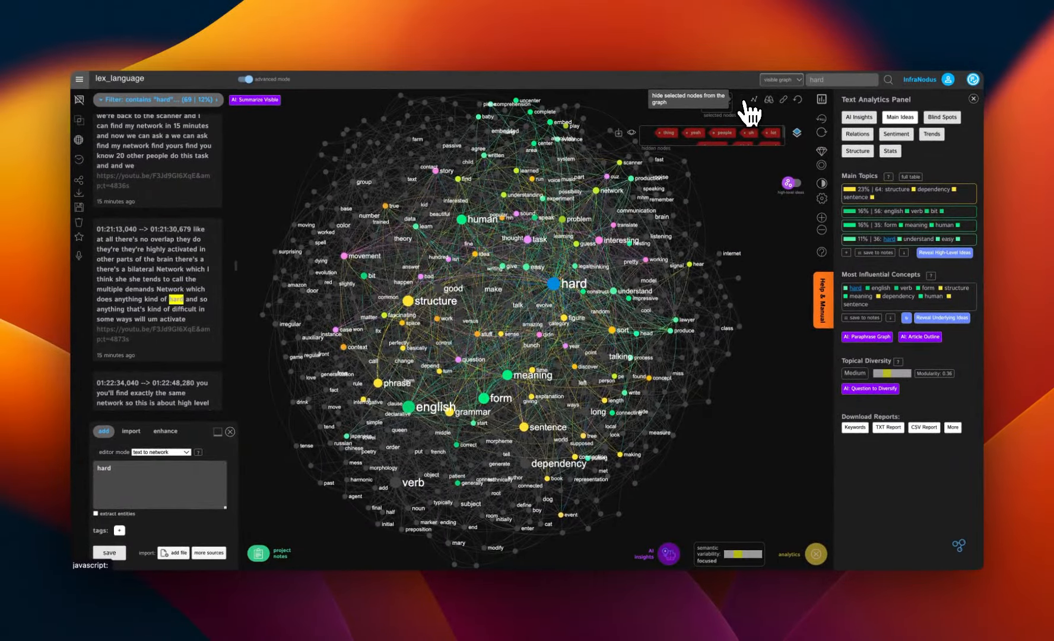
{"action": "left_click", "coordinate": [746, 102]}
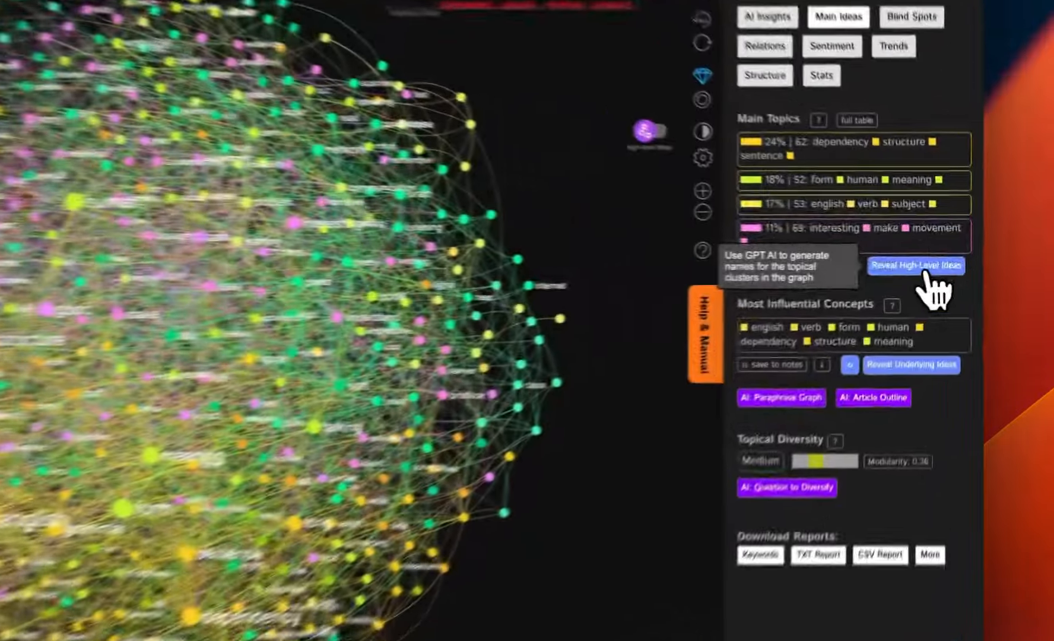
{"action": "left_click", "coordinate": [944, 261]}
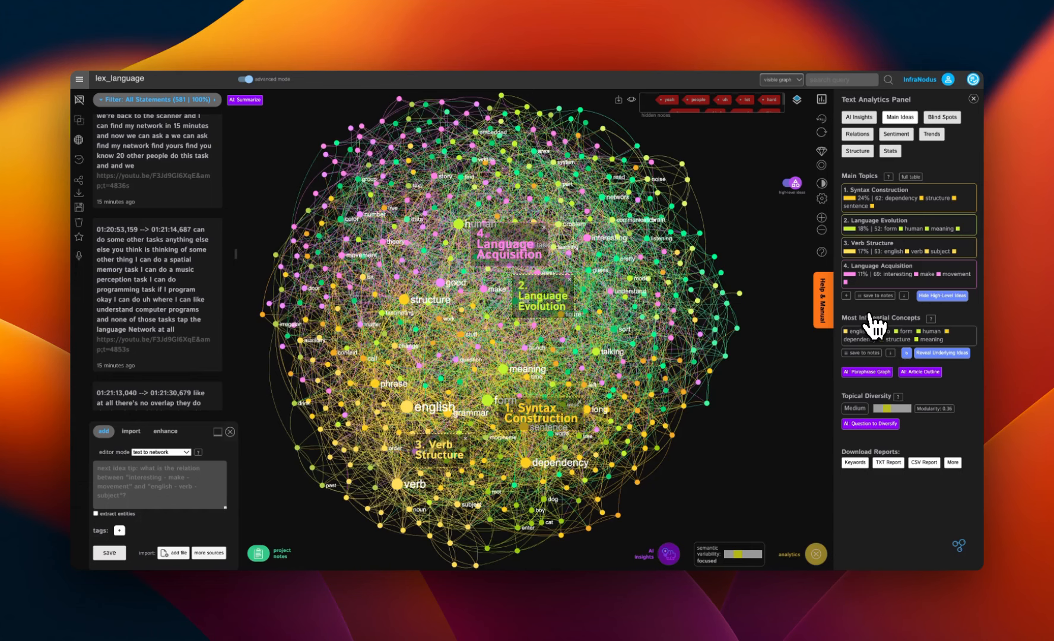
- Restore the hidden "hard" node to the graph and switch the graph display to low-level ideas
{"action": "left_click", "coordinate": [770, 101]}
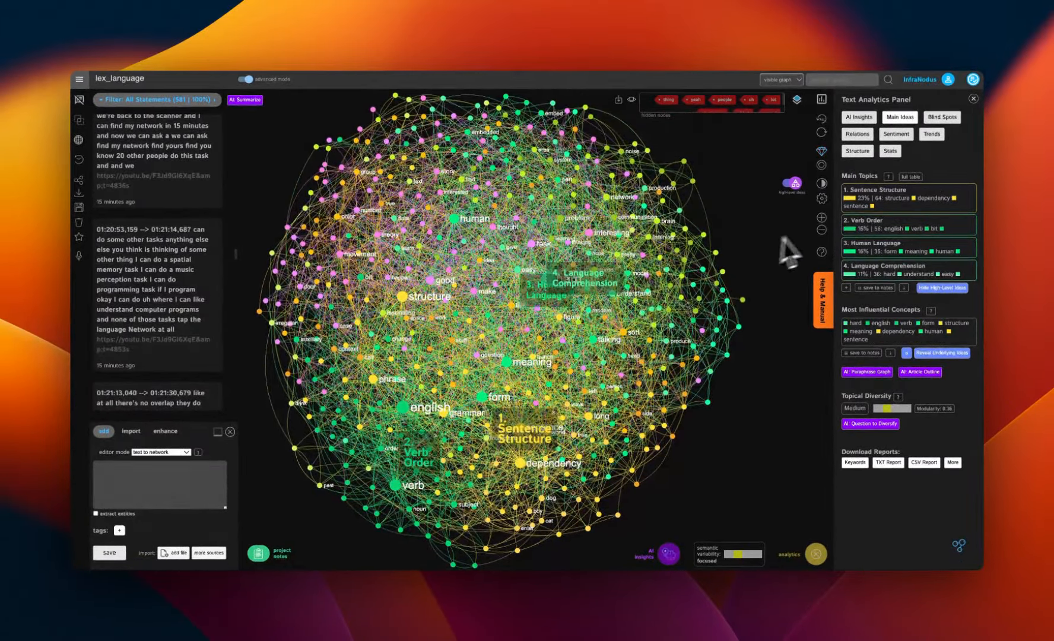
{"action": "left_click", "coordinate": [792, 183]}
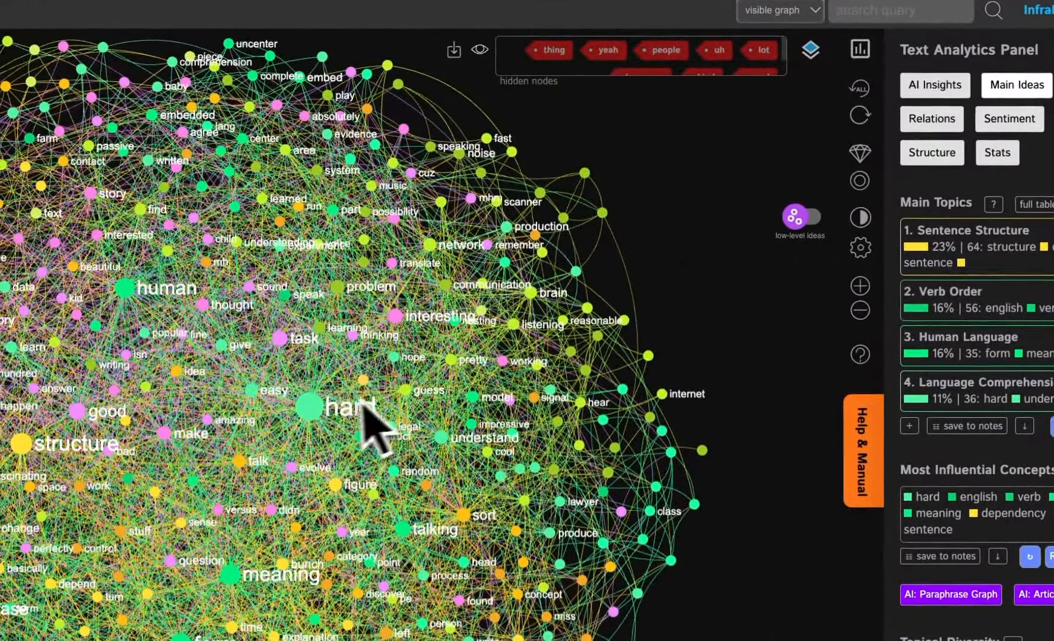
- Examine the relations of the "hard" node, deselect it and return to the main ideas
{"action": "left_click", "coordinate": [308, 408]}
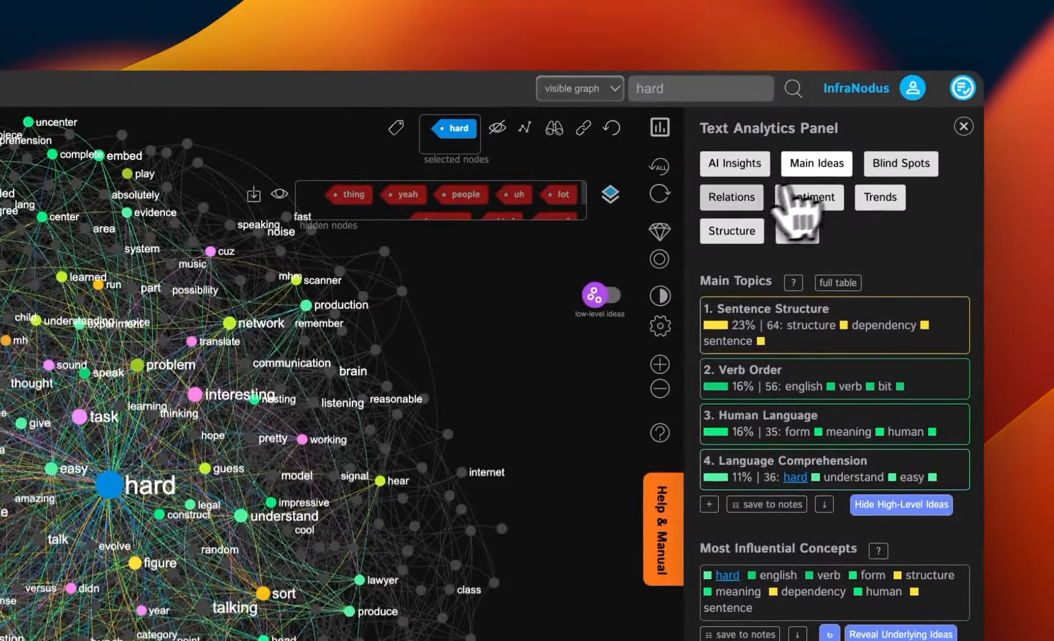
{"action": "left_click", "coordinate": [741, 199]}
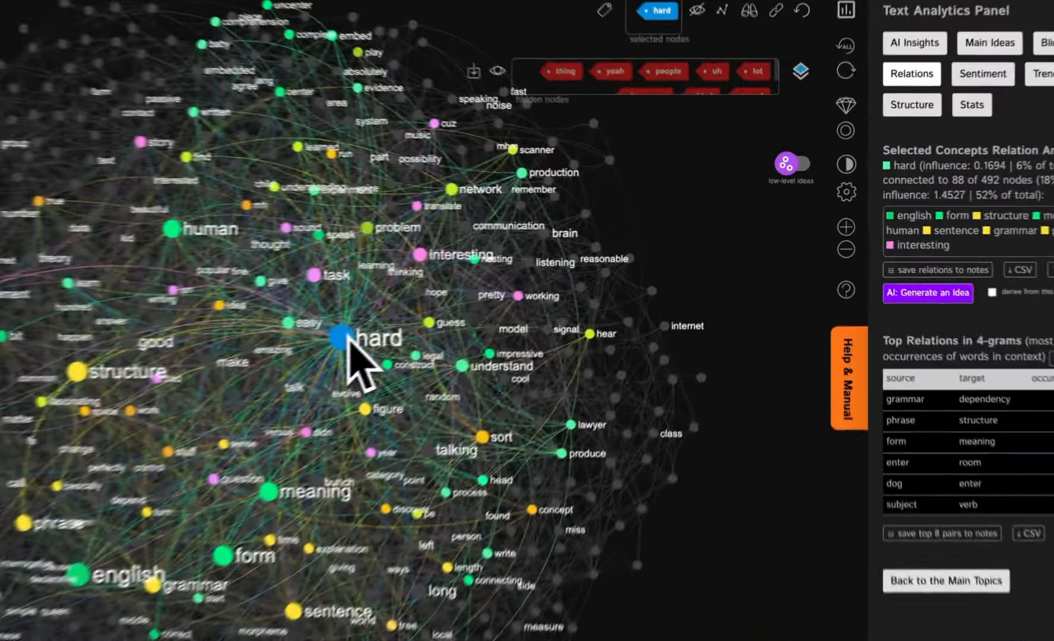
{"action": "left_click", "coordinate": [342, 337]}
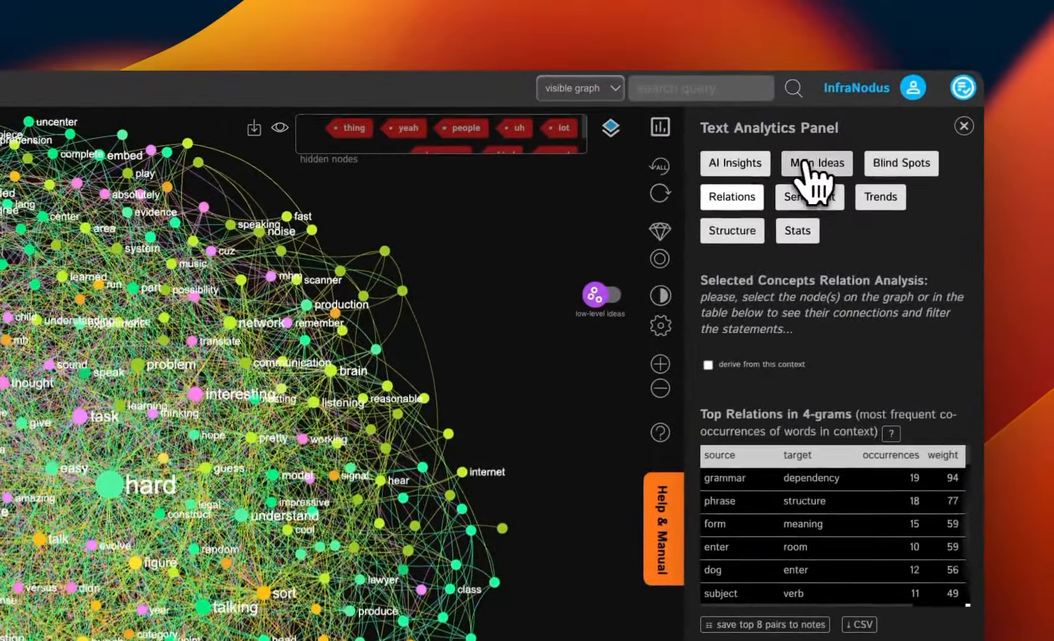
{"action": "left_click", "coordinate": [990, 42]}
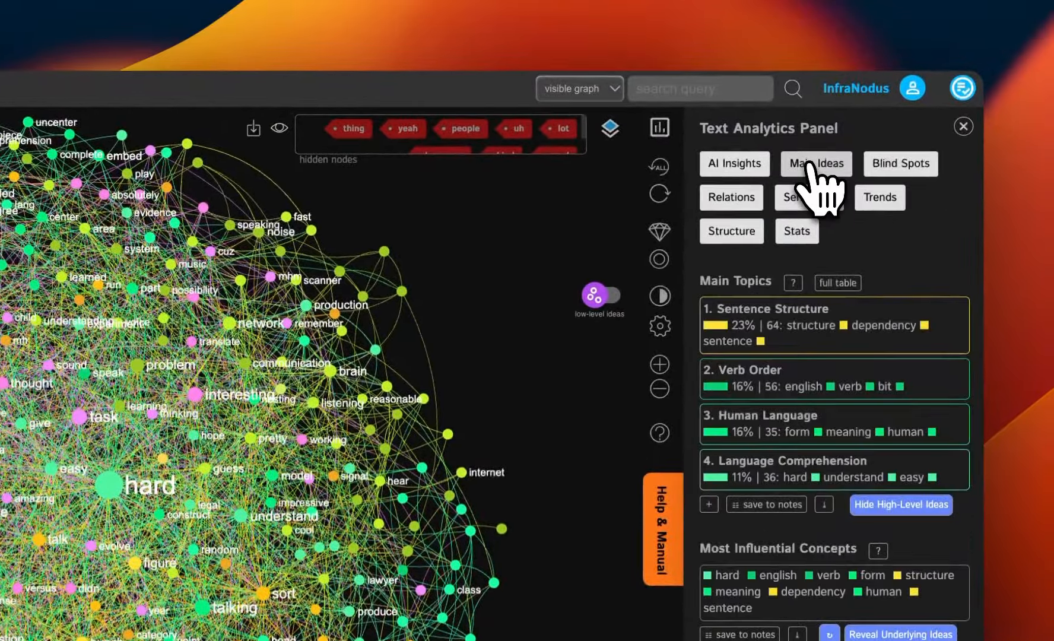
- Look through the Trends, AI Insights, Main Ideas and Blind Spots analytics of the transcript
{"action": "left_click", "coordinate": [881, 198]}
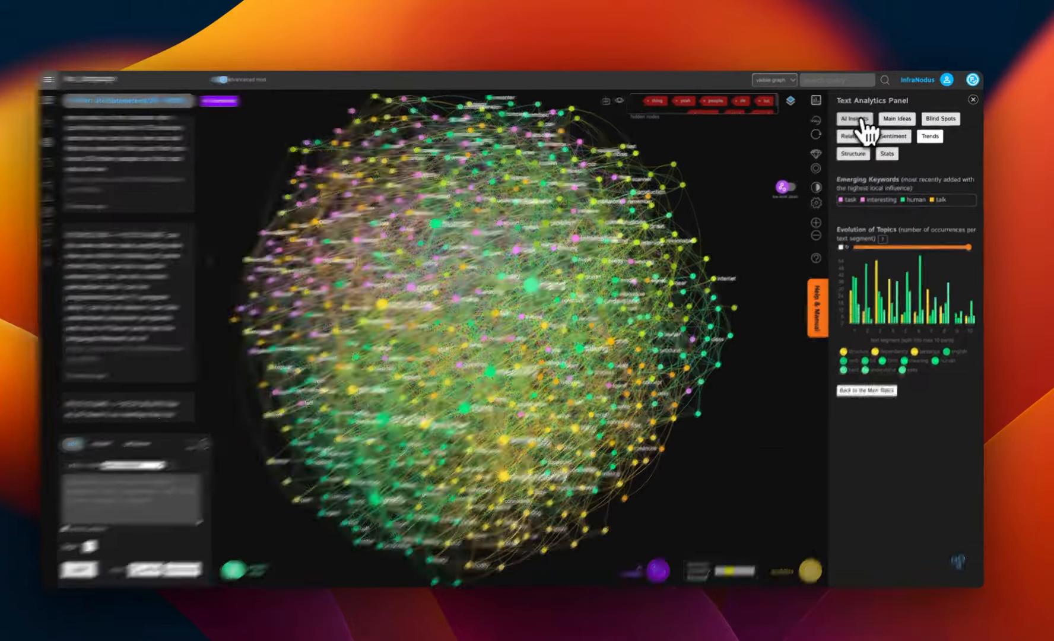
{"action": "left_click", "coordinate": [860, 118]}
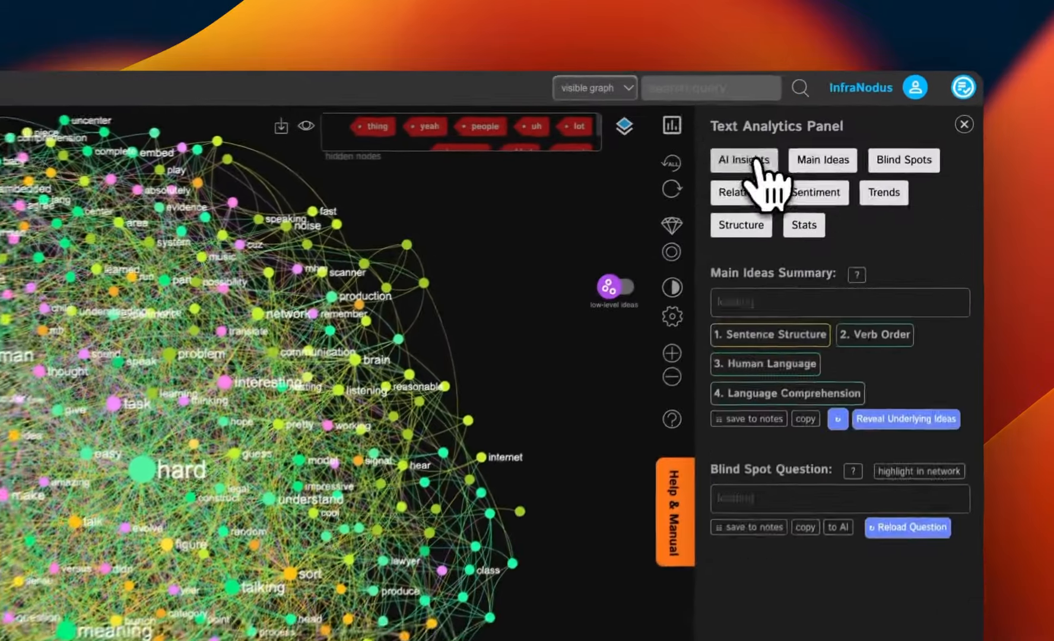
{"action": "left_click", "coordinate": [897, 118]}
{"action": "left_click", "coordinate": [940, 118]}
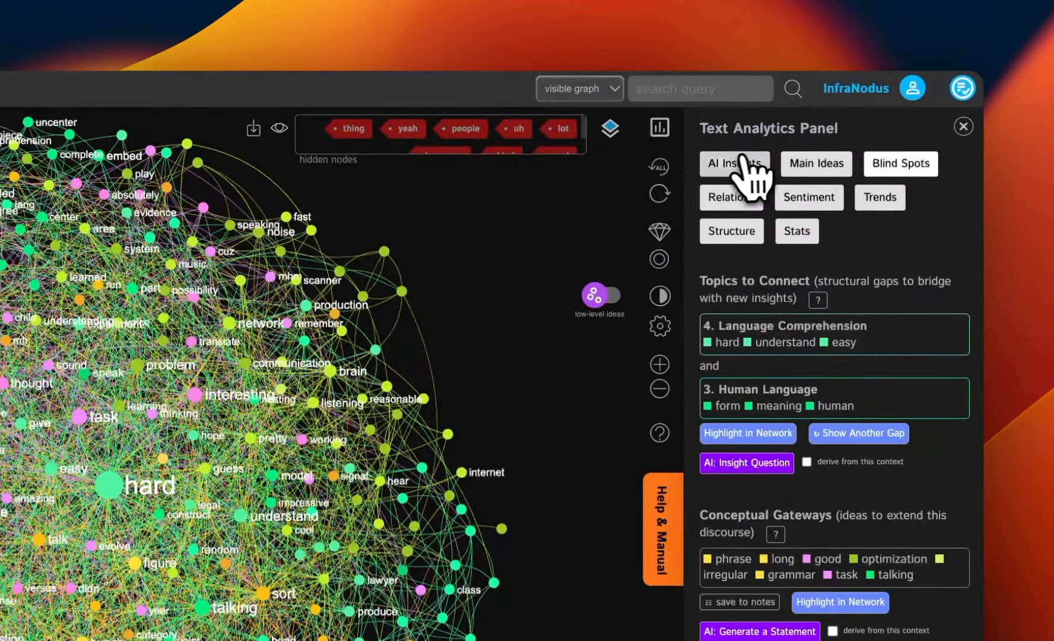
{"action": "left_click", "coordinate": [748, 168]}
{"action": "left_click", "coordinate": [817, 168]}
{"action": "left_click", "coordinate": [876, 168]}
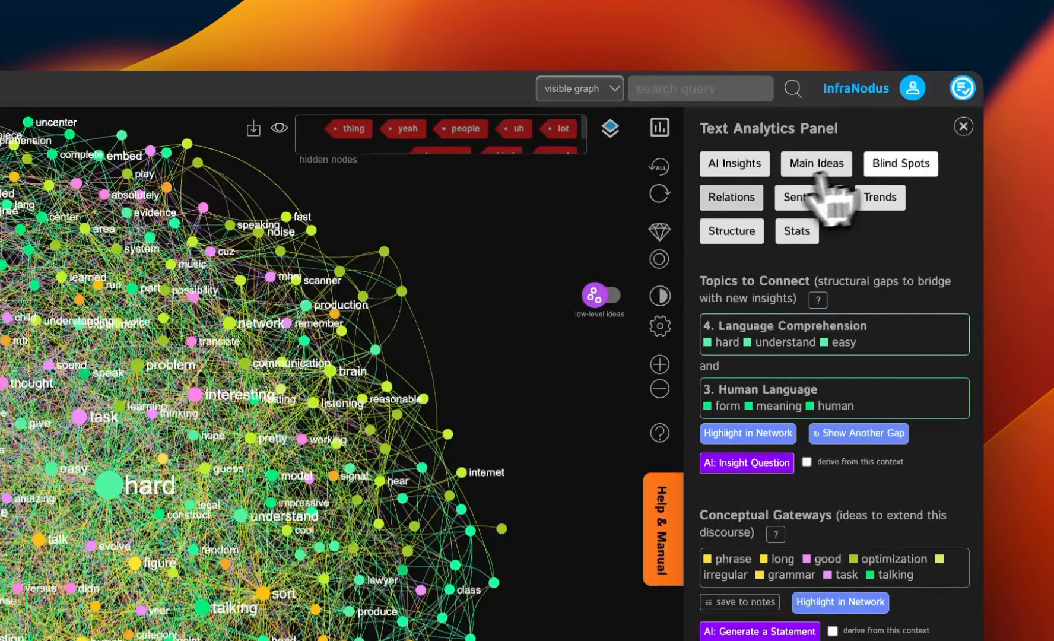
- Look through the Relations, Trends, Structure and Stats analytics of the transcript
{"action": "left_click", "coordinate": [734, 198]}
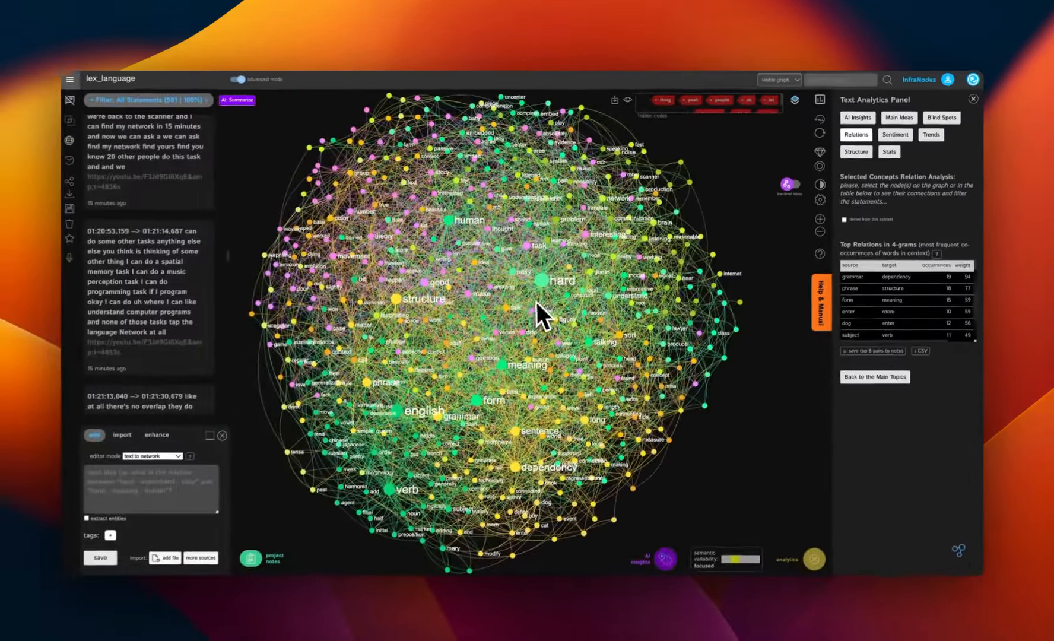
{"action": "left_click", "coordinate": [445, 415]}
{"action": "left_click", "coordinate": [444, 415]}
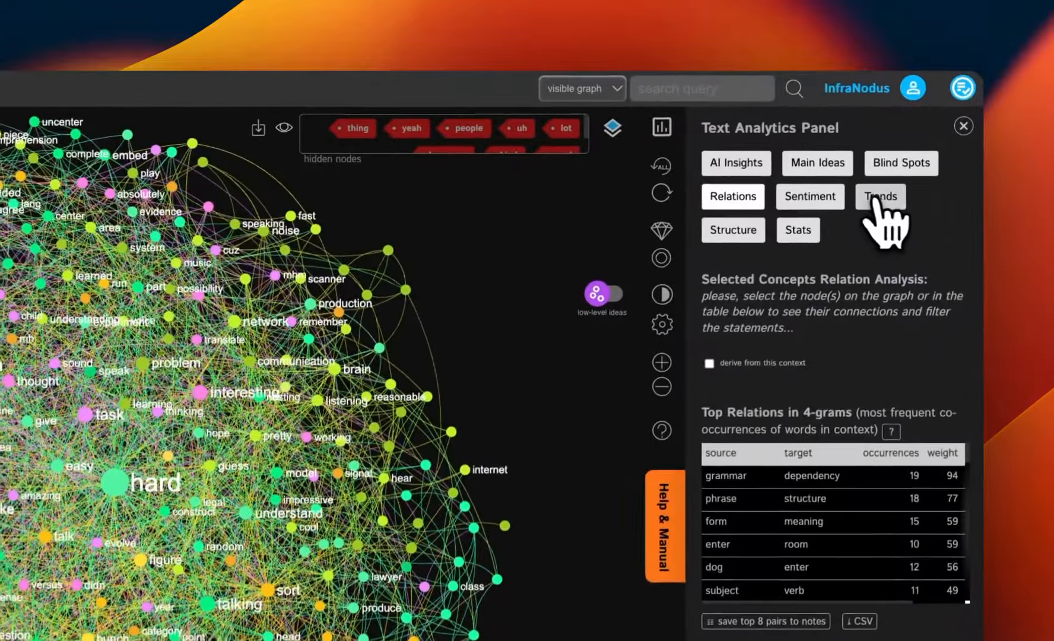
{"action": "left_click", "coordinate": [874, 198]}
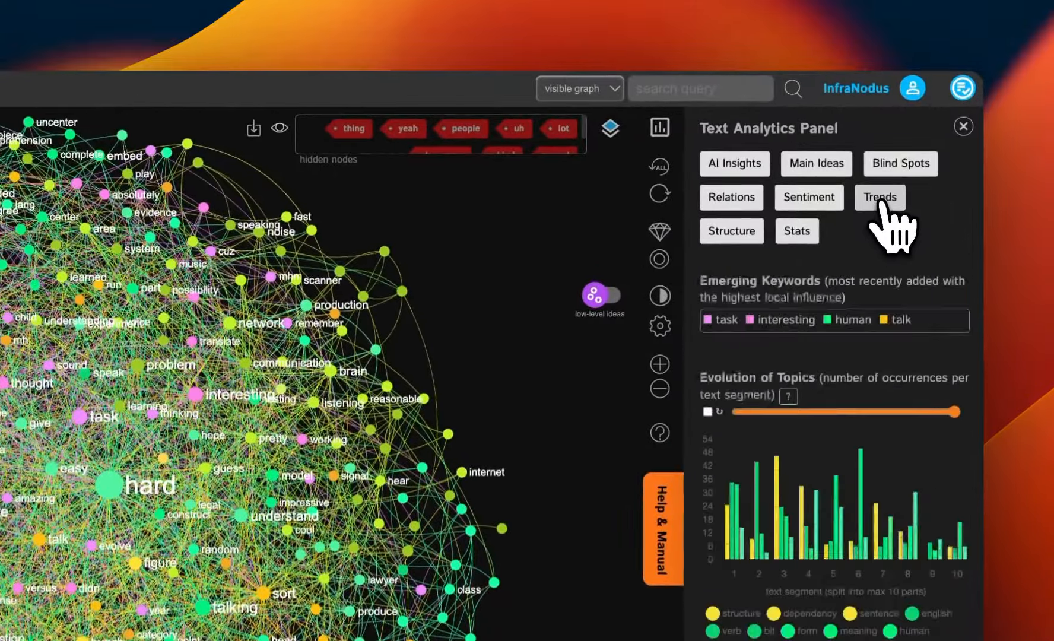
{"action": "left_click", "coordinate": [742, 231]}
{"action": "left_click", "coordinate": [795, 232]}
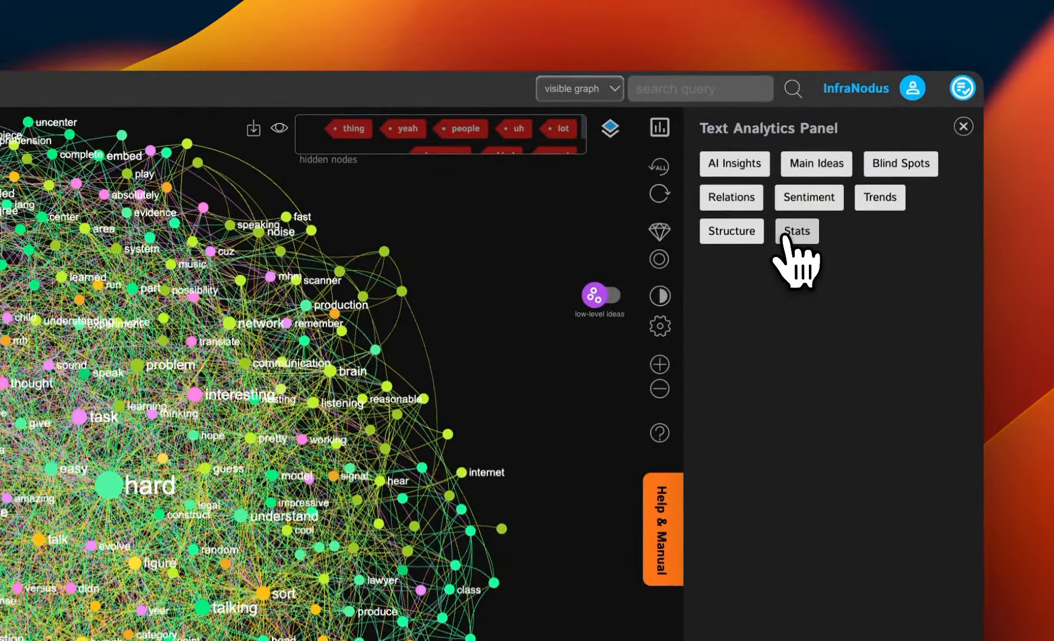
- Examine the Evolution of Topics chart in the trends analysis and move its timeline back to the beginning of the text
{"action": "left_click", "coordinate": [878, 205]}
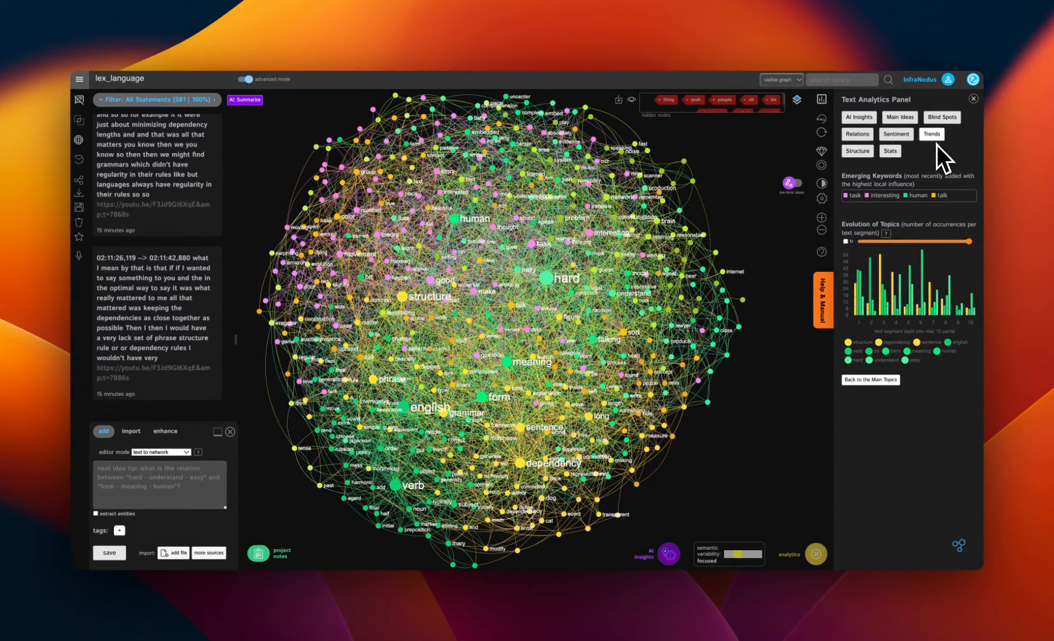
{"action": "mouse_move", "coordinate": [887, 288]}
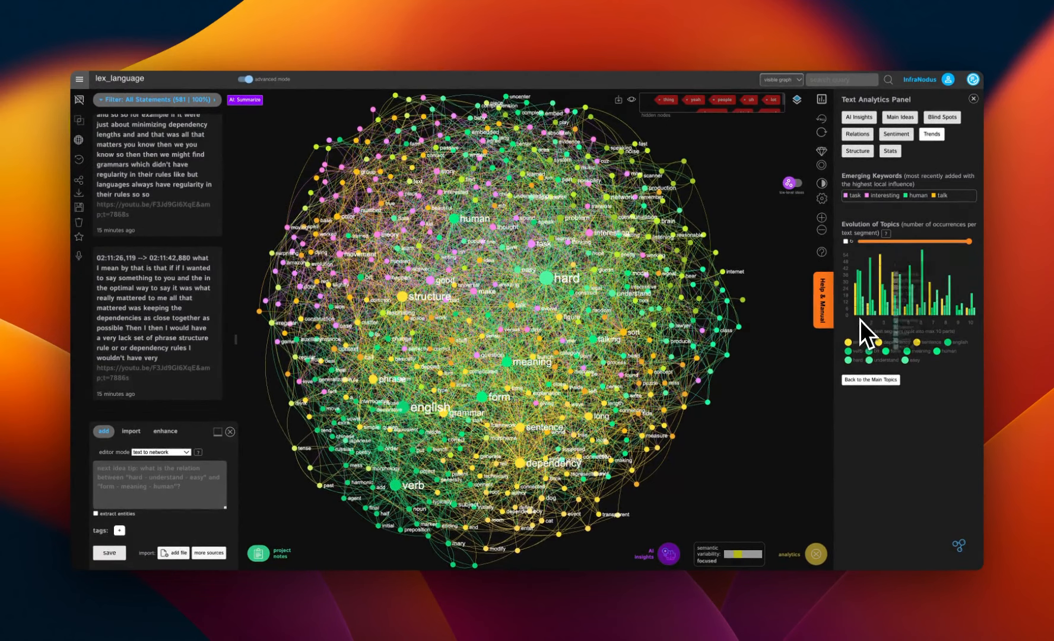
{"action": "mouse_move", "coordinate": [857, 314]}
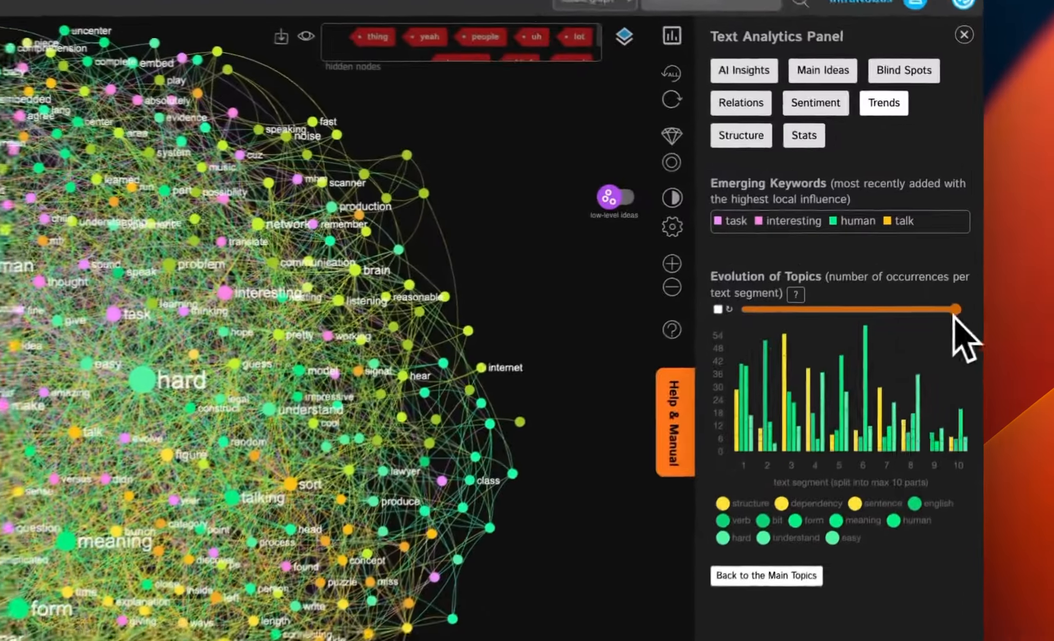
{"action": "left_click_drag", "start_coordinate": [955, 310], "coordinate": [759, 319]}
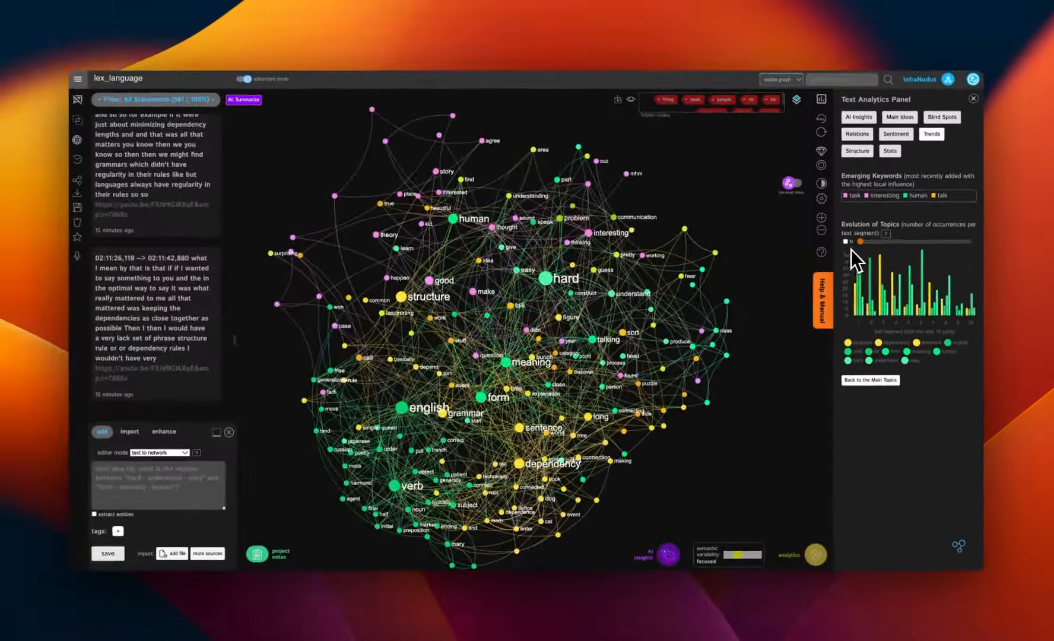
- Move the Evolution of Topics timeline to the end of the text and examine topic occurrences in segments such as 6 and 8
{"action": "left_click_drag", "start_coordinate": [795, 282], "coordinate": [980, 283]}
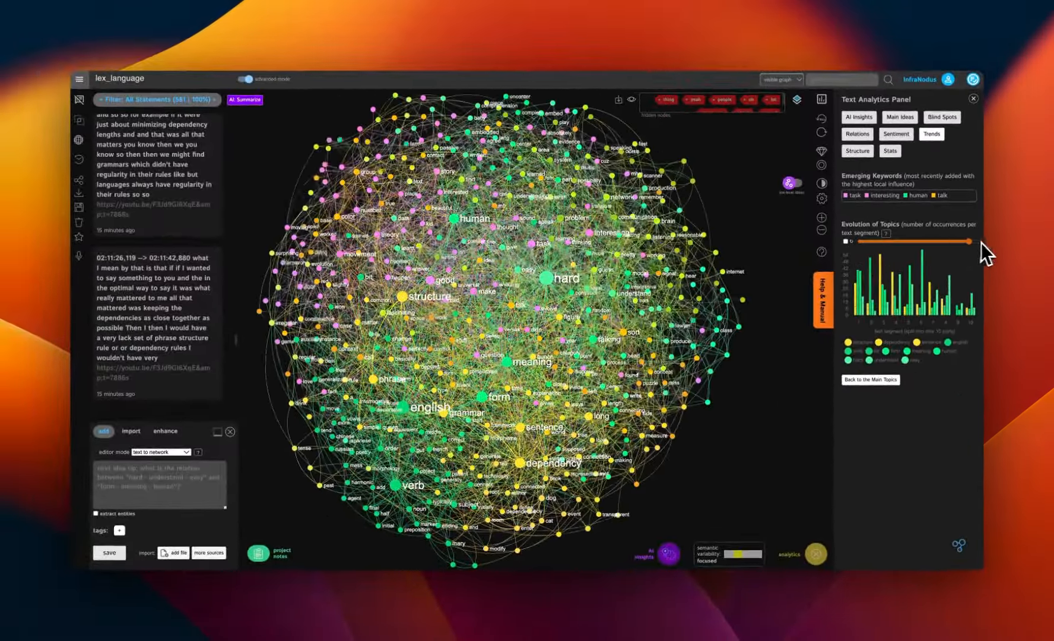
{"action": "mouse_move", "coordinate": [857, 299]}
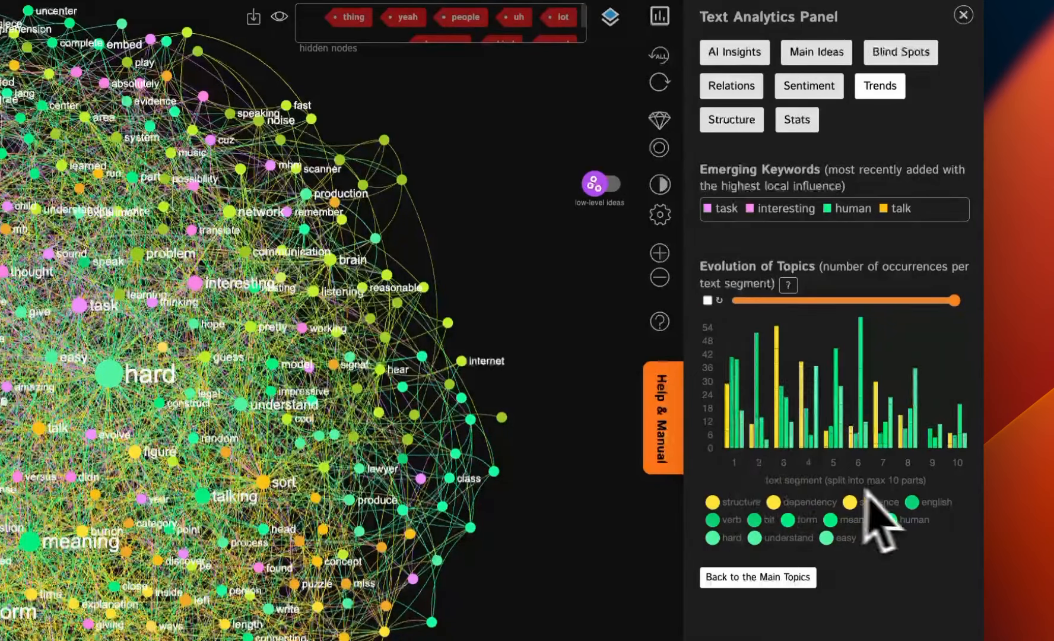
{"action": "mouse_move", "coordinate": [858, 437]}
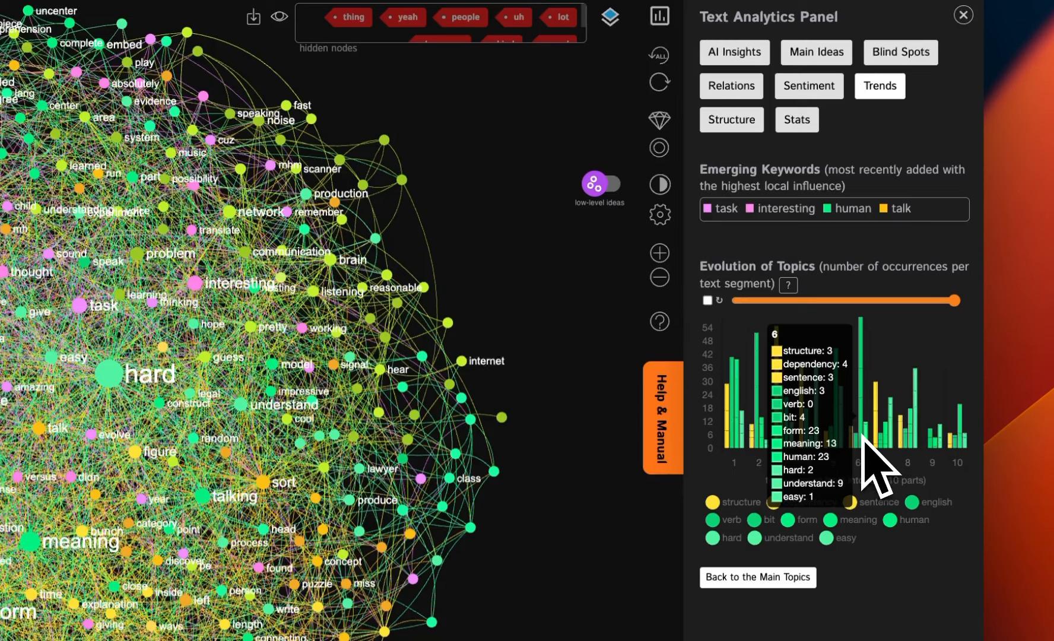
{"action": "mouse_move", "coordinate": [900, 436]}
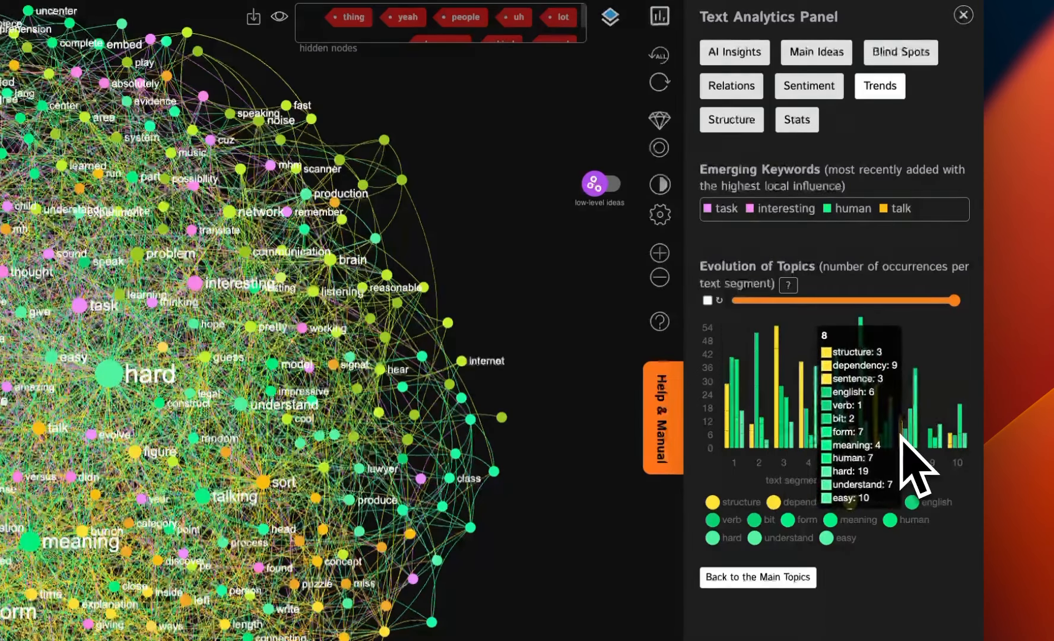
{"action": "mouse_move", "coordinate": [777, 439]}
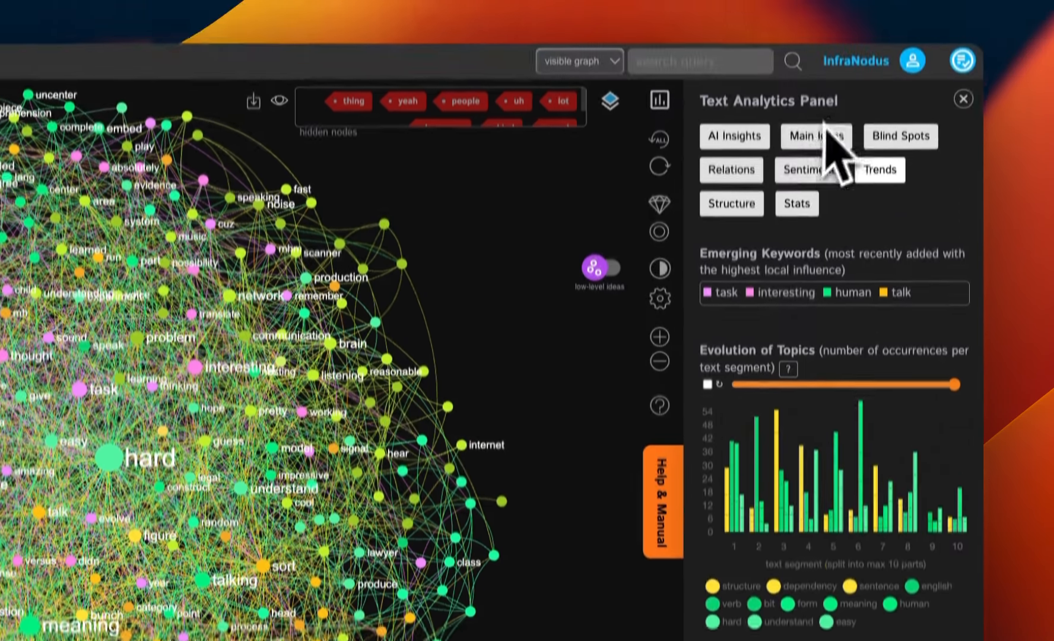
- Review the transcript's main topics and return to the trends to examine topic occurrences across the earlier text segments
{"action": "left_click", "coordinate": [824, 52]}
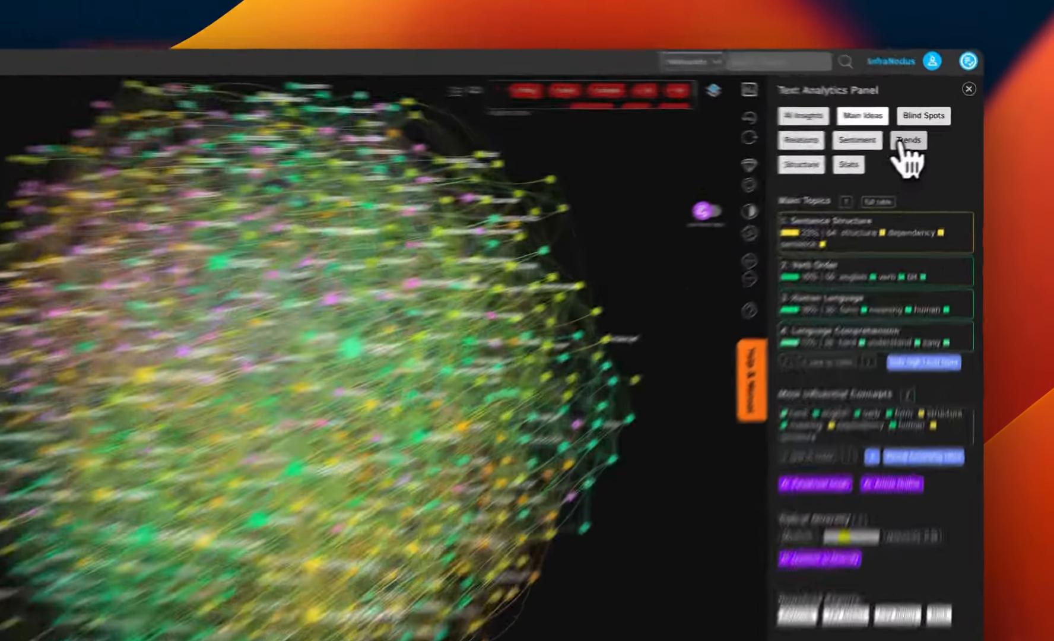
{"action": "left_click", "coordinate": [931, 134]}
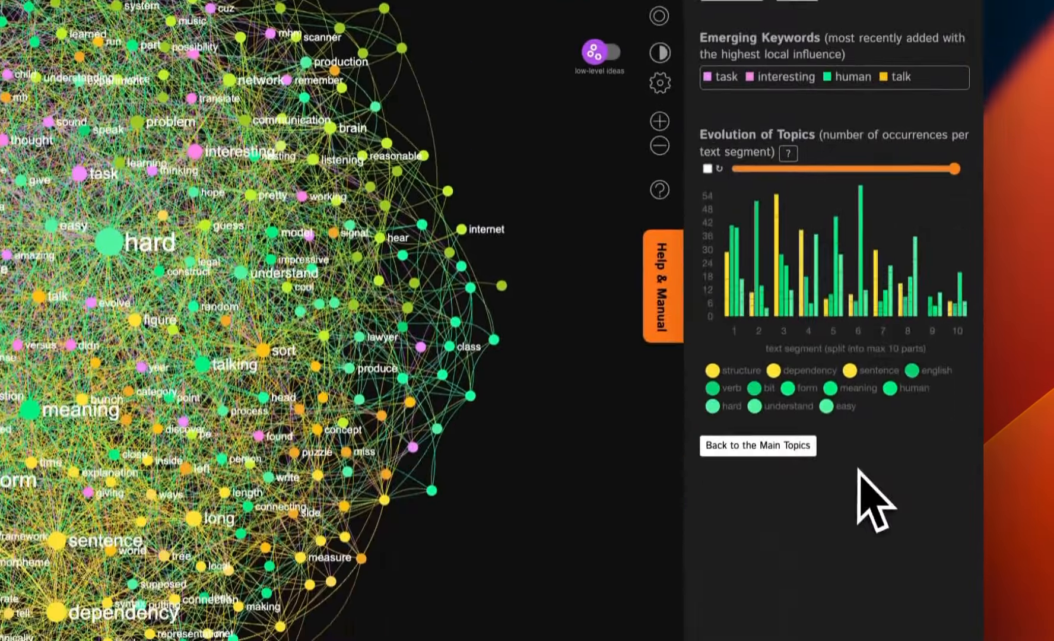
{"action": "mouse_move", "coordinate": [862, 318]}
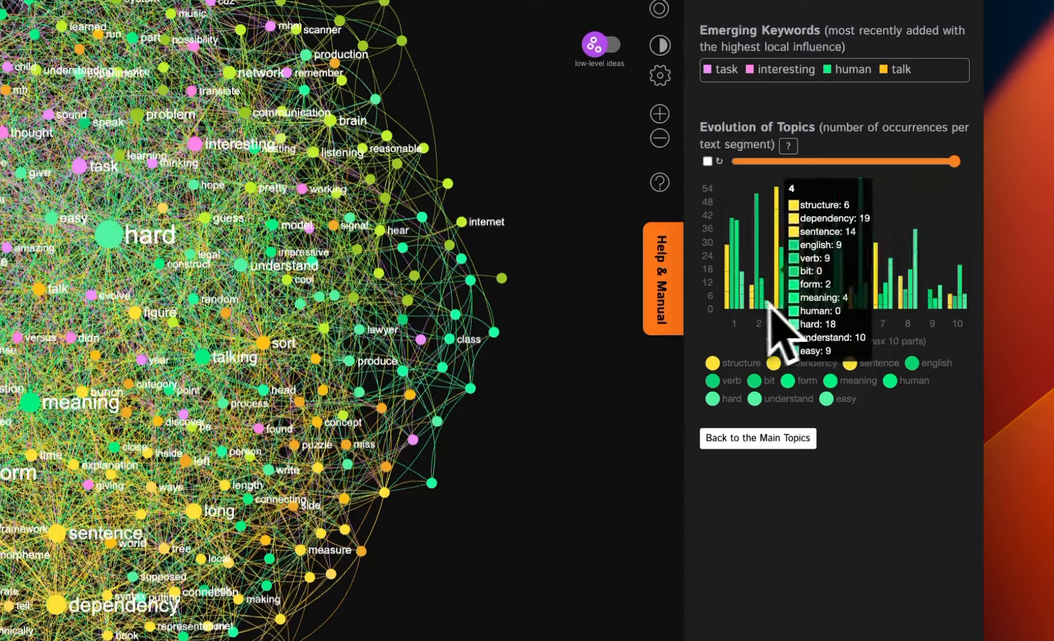
{"action": "mouse_move", "coordinate": [777, 306]}
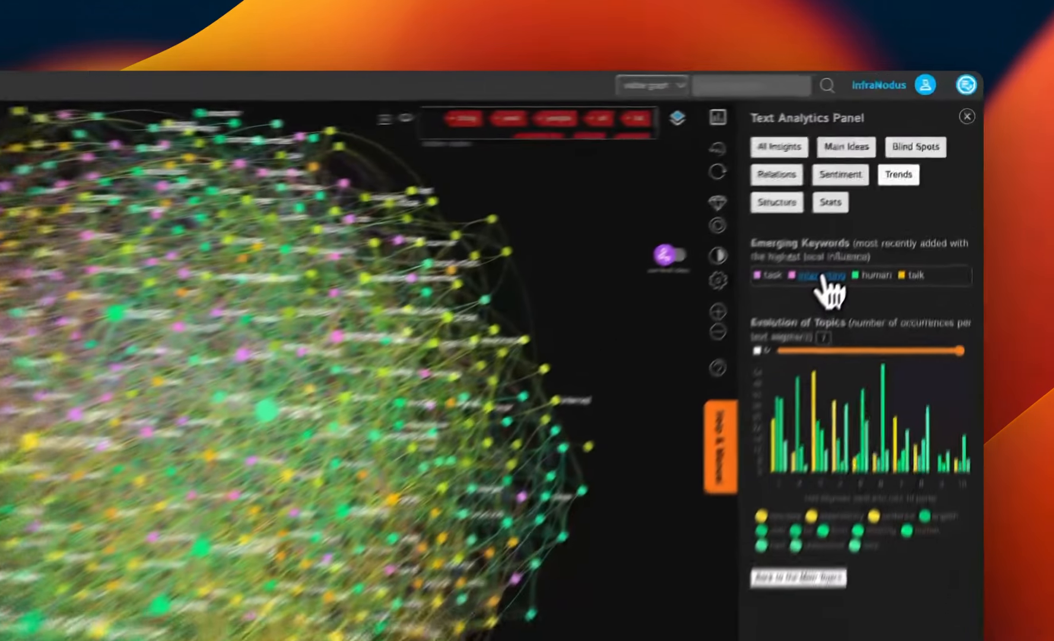
- Highlight the emerging keyword "interesting" in the graph and clear the selection, leaving the topic timeline at its end
{"action": "left_click", "coordinate": [886, 195]}
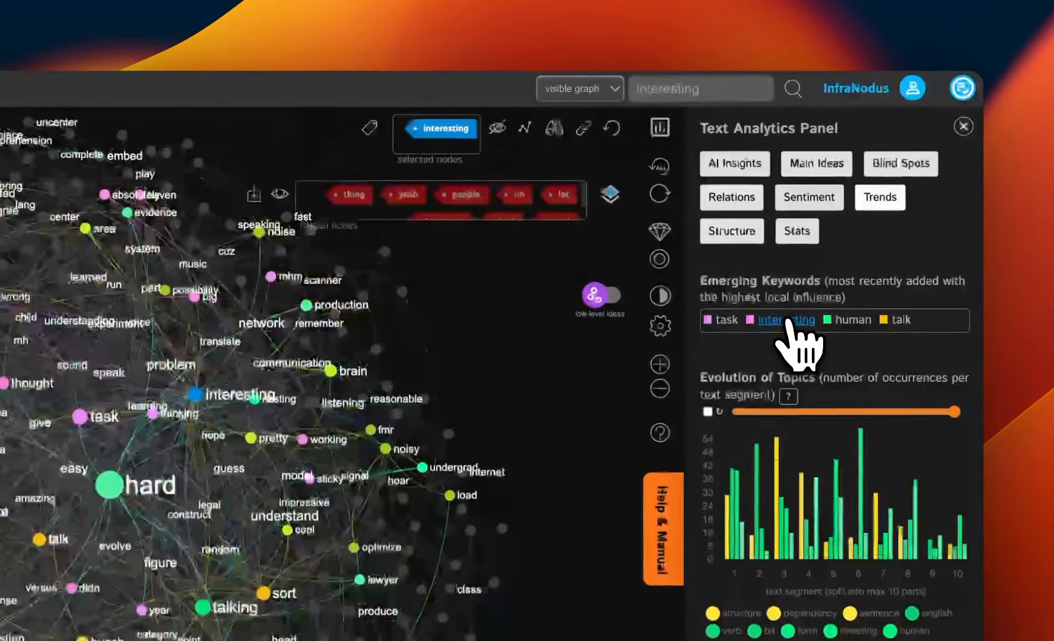
{"action": "left_click", "coordinate": [789, 324]}
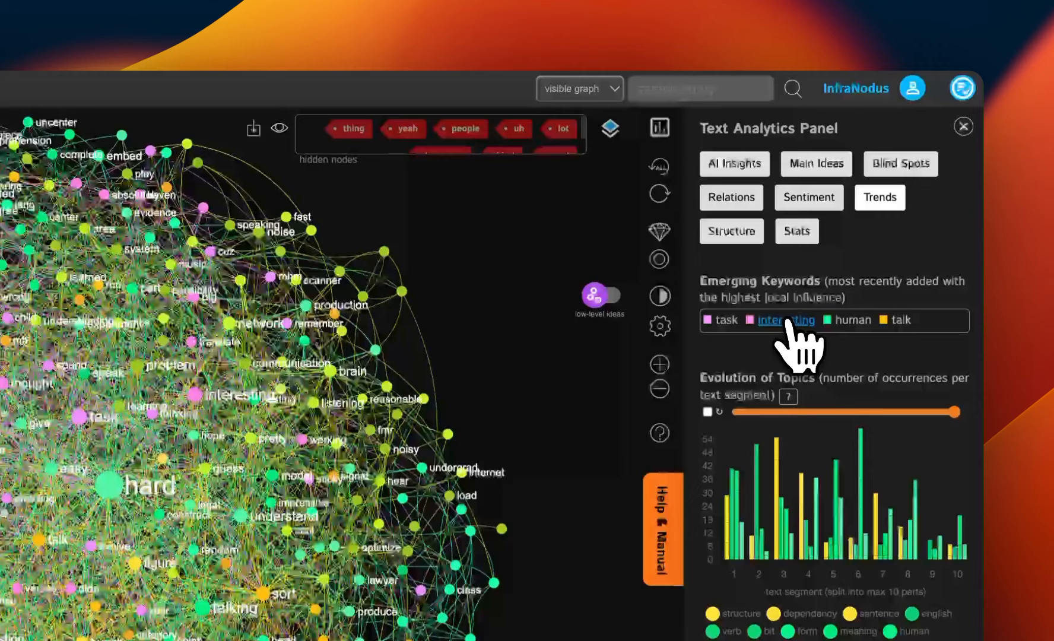
{"action": "left_click_drag", "start_coordinate": [927, 416], "coordinate": [962, 410]}
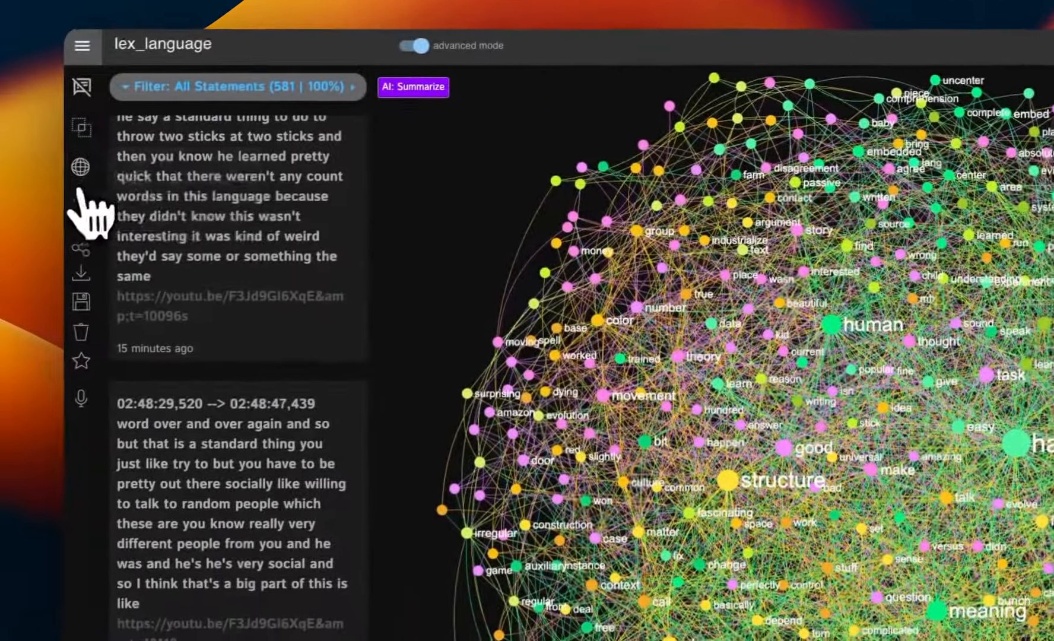
- Play the dynamic graph from the first statements at speed 1961, show the high-level ideas on it, and stop the playback
{"action": "left_click", "coordinate": [82, 205]}
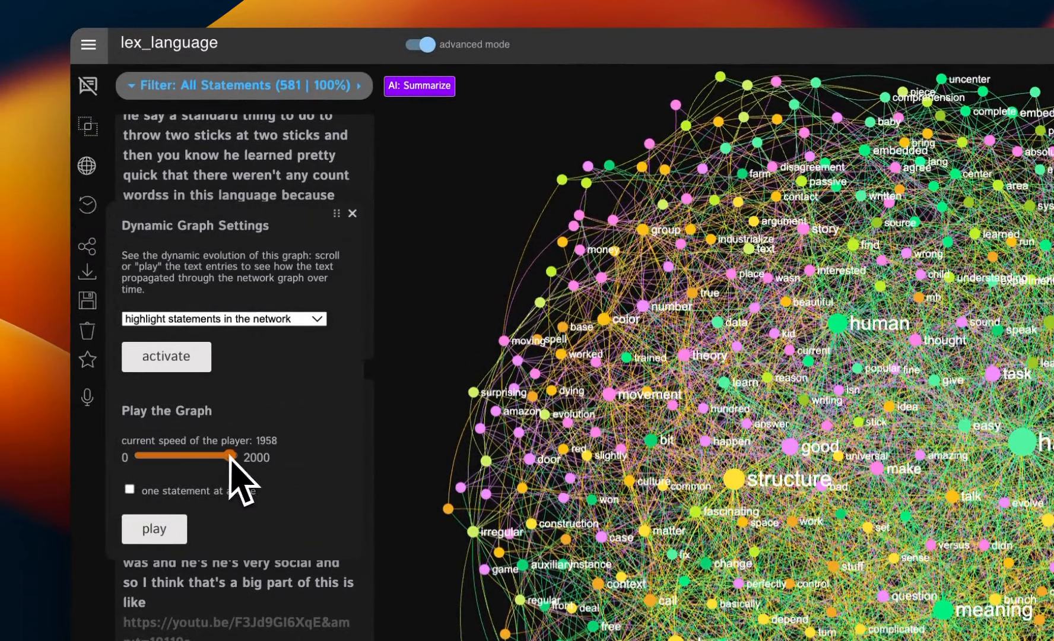
{"action": "left_click_drag", "start_coordinate": [230, 455], "coordinate": [230, 455]}
{"action": "left_click_drag", "start_coordinate": [401, 498], "coordinate": [367, 155]}
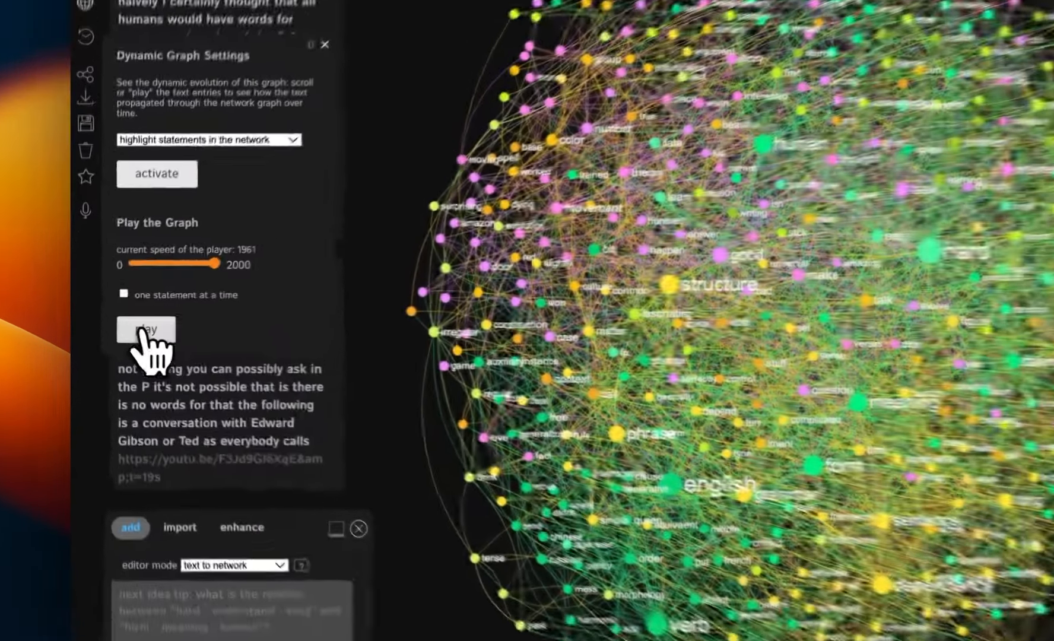
{"action": "left_click", "coordinate": [112, 322]}
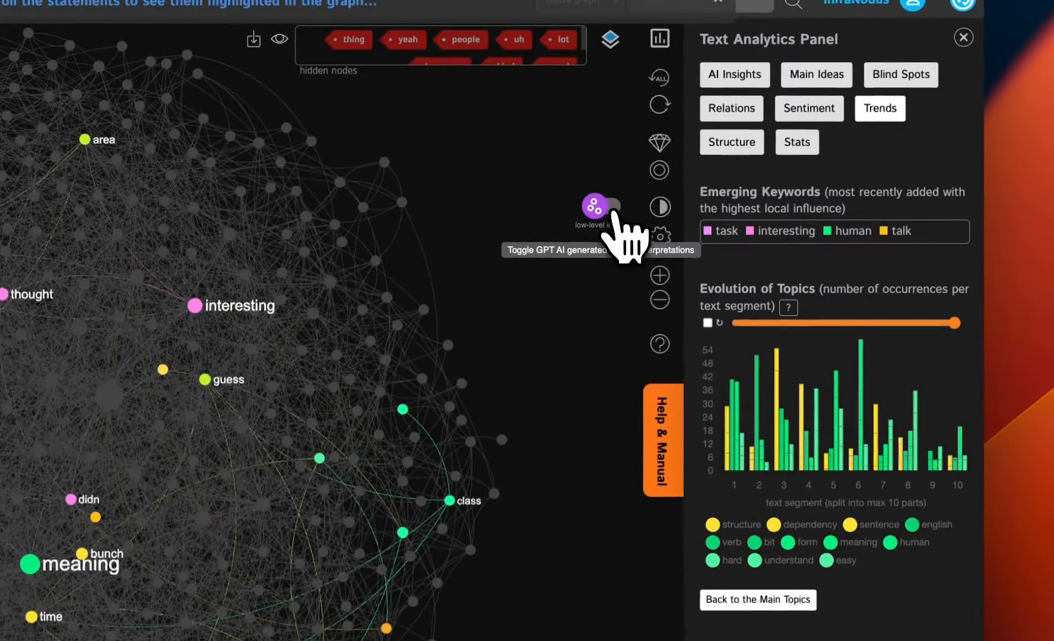
{"action": "left_click", "coordinate": [613, 209]}
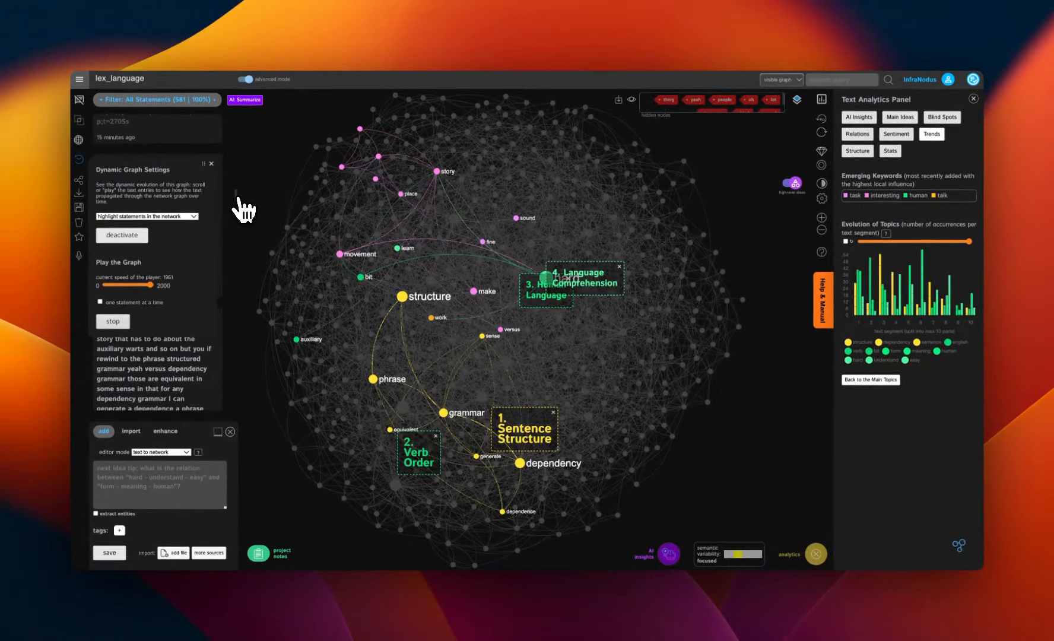
{"action": "left_click", "coordinate": [238, 198]}
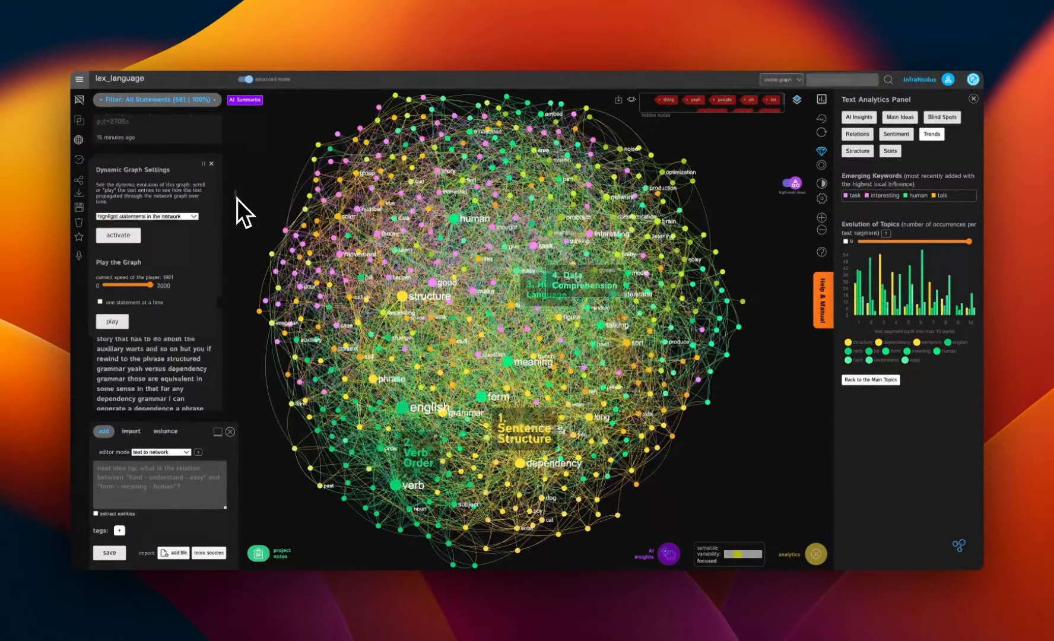
- Activate the dynamic view that highlights statements in the network and go through the transcript from its beginning to examine the highlighted concepts
{"action": "left_click", "coordinate": [119, 235]}
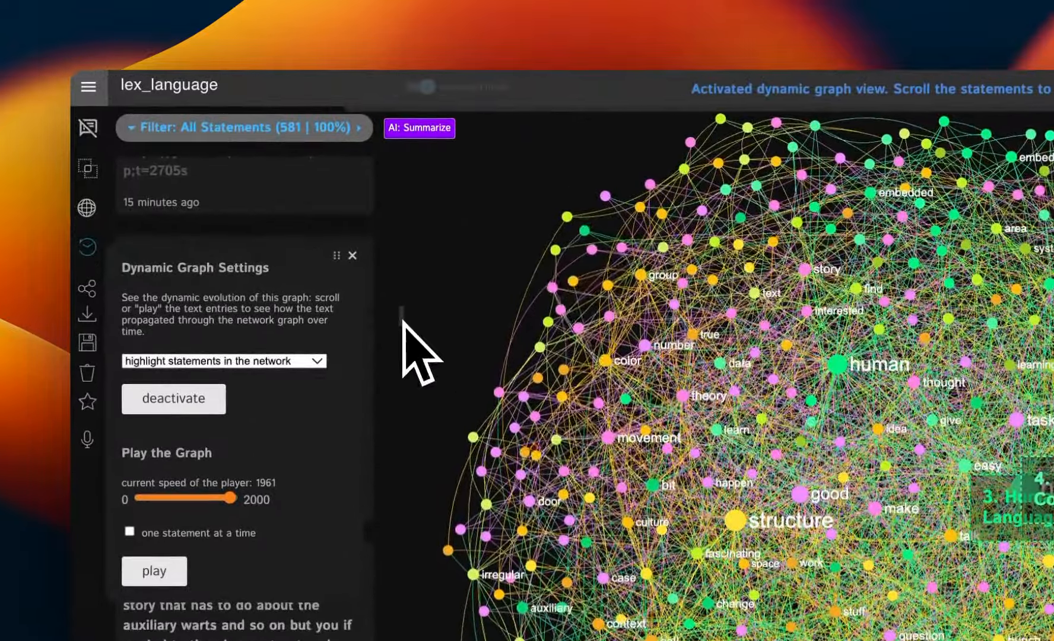
{"action": "left_click_drag", "start_coordinate": [402, 321], "coordinate": [370, 183]}
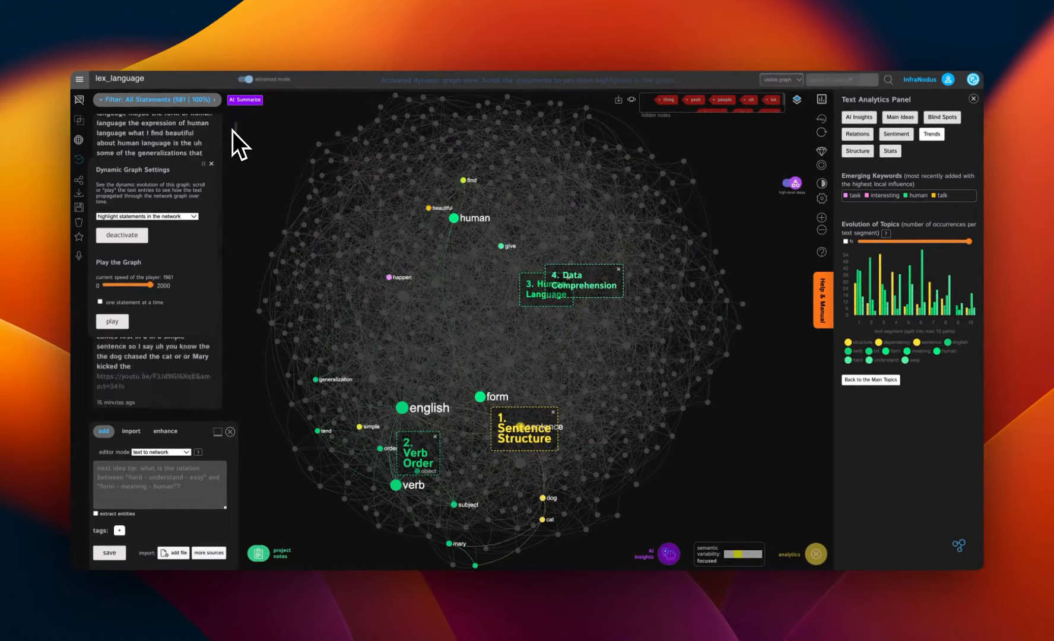
{"action": "left_click_drag", "start_coordinate": [232, 131], "coordinate": [233, 146]}
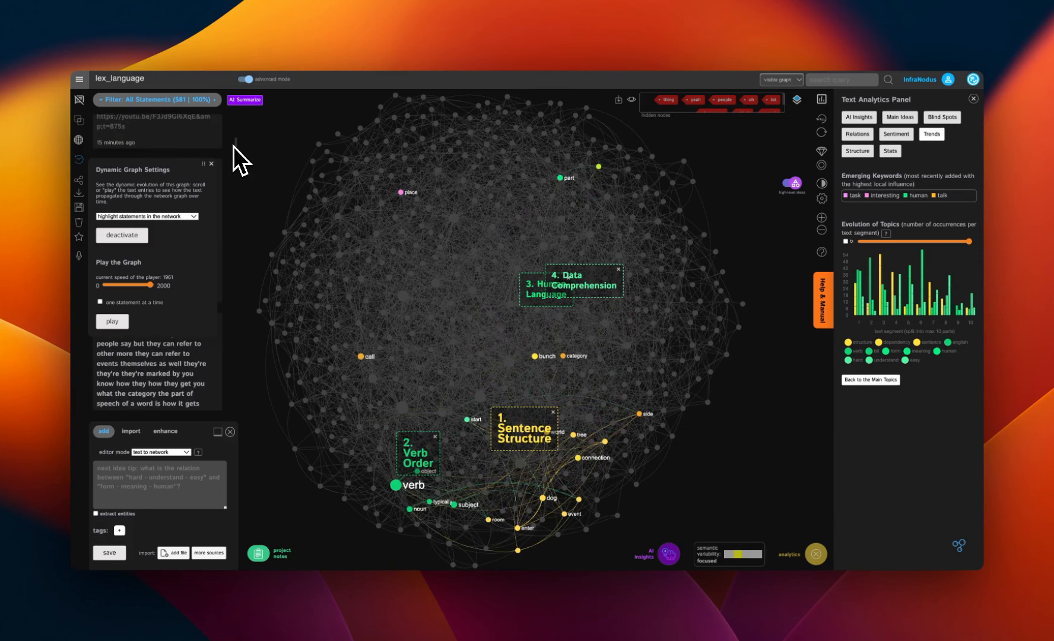
{"action": "left_click_drag", "start_coordinate": [234, 146], "coordinate": [234, 187]}
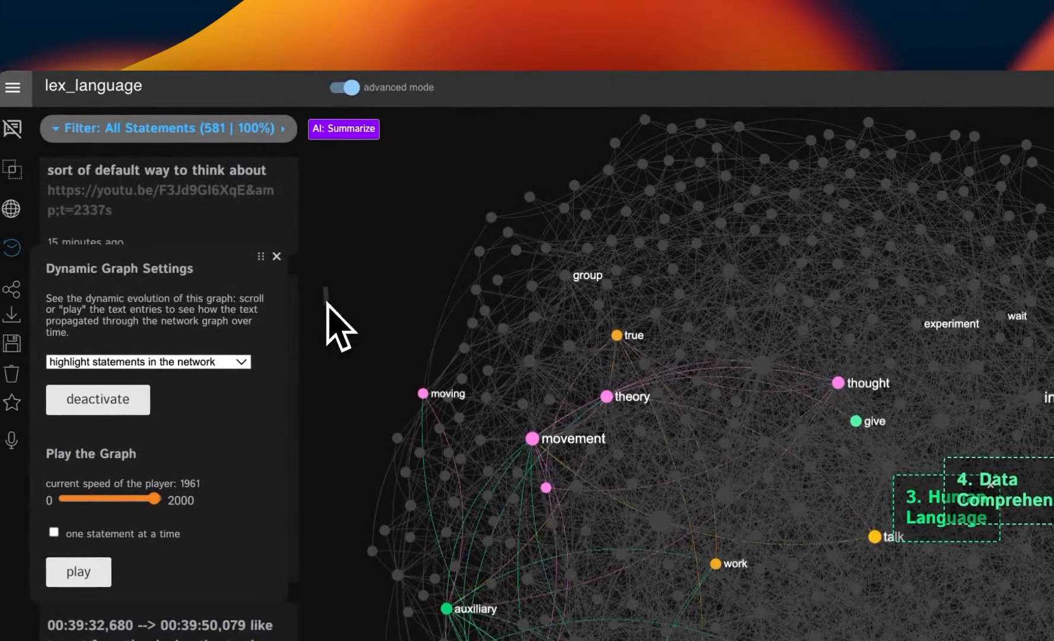
{"action": "left_click_drag", "start_coordinate": [328, 298], "coordinate": [328, 327]}
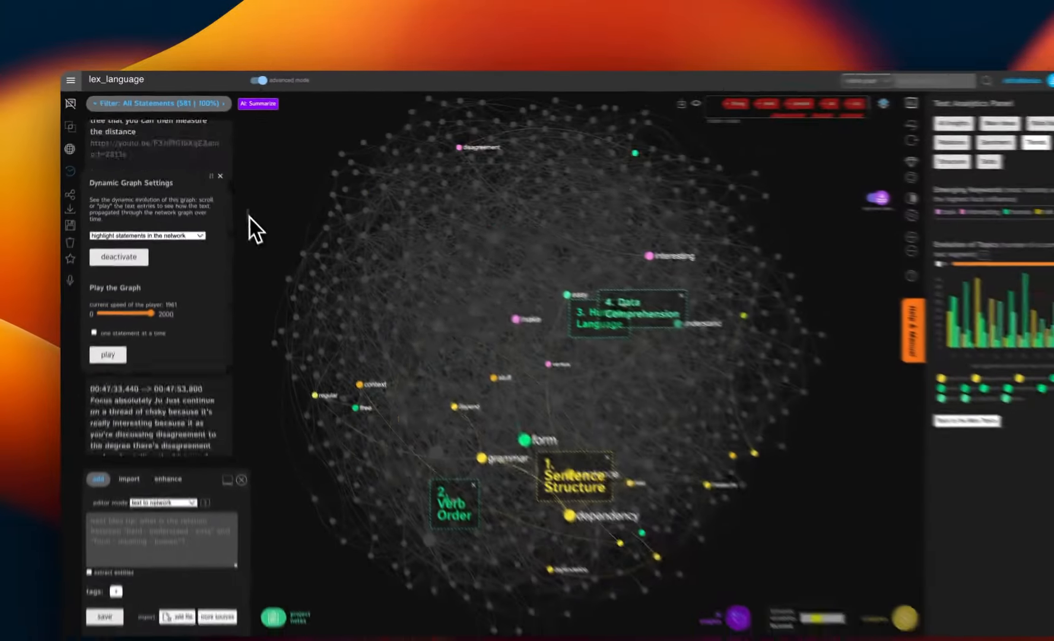
{"action": "left_click_drag", "start_coordinate": [248, 216], "coordinate": [237, 314]}
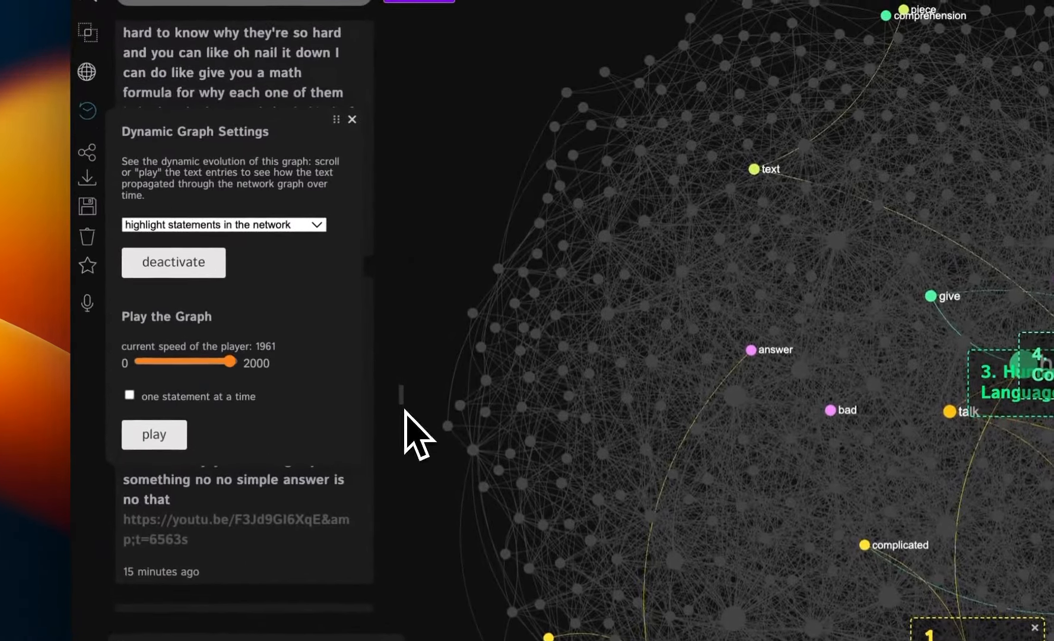
{"action": "left_click_drag", "start_coordinate": [404, 405], "coordinate": [403, 422]}
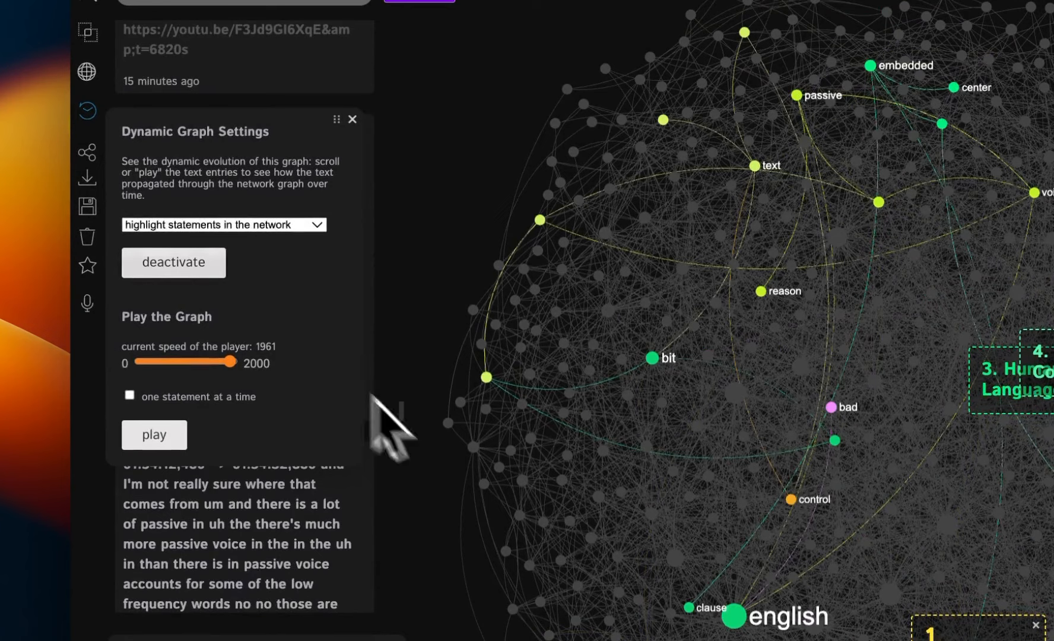
- Set the dynamic graph mode to "filter visible statements from the graph" and reactivate the dynamic view
{"action": "left_click", "coordinate": [276, 225]}
{"action": "left_click", "coordinate": [273, 242]}
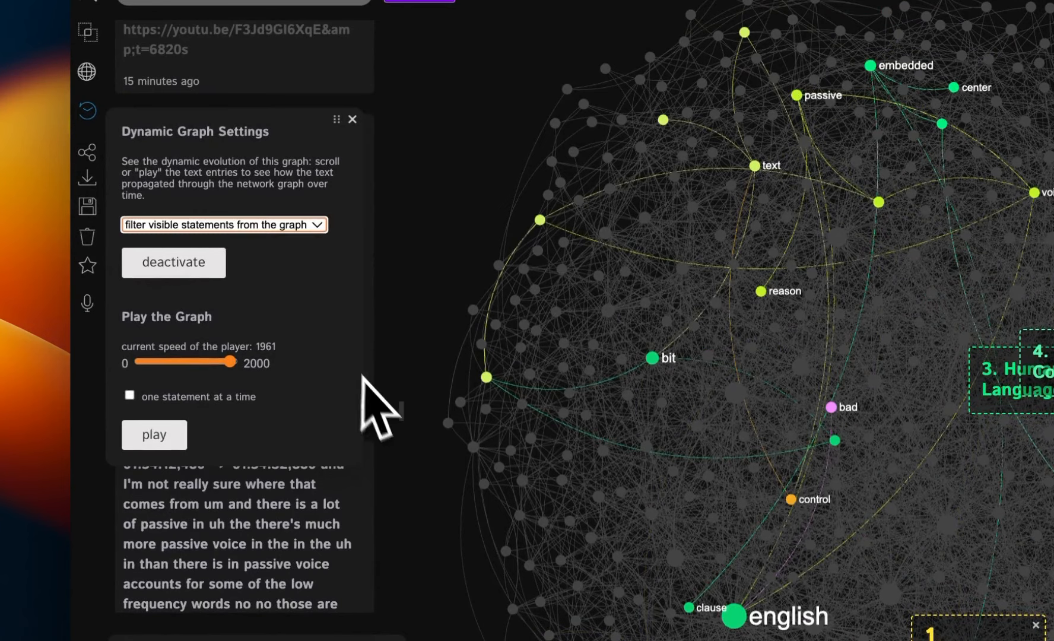
{"action": "left_click", "coordinate": [201, 270]}
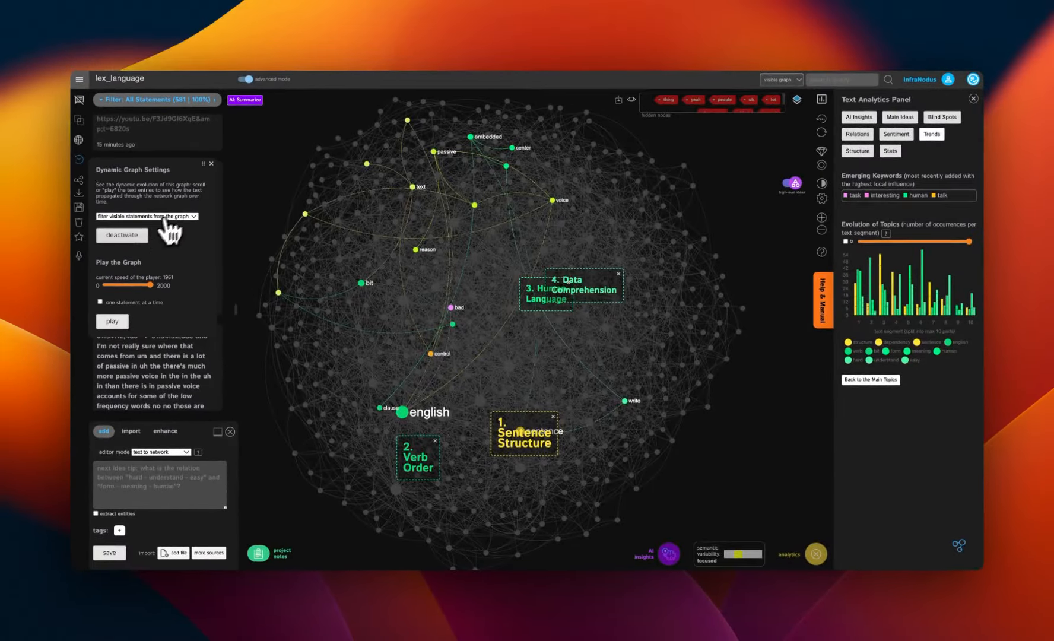
{"action": "left_click", "coordinate": [186, 217]}
{"action": "left_click", "coordinate": [181, 217]}
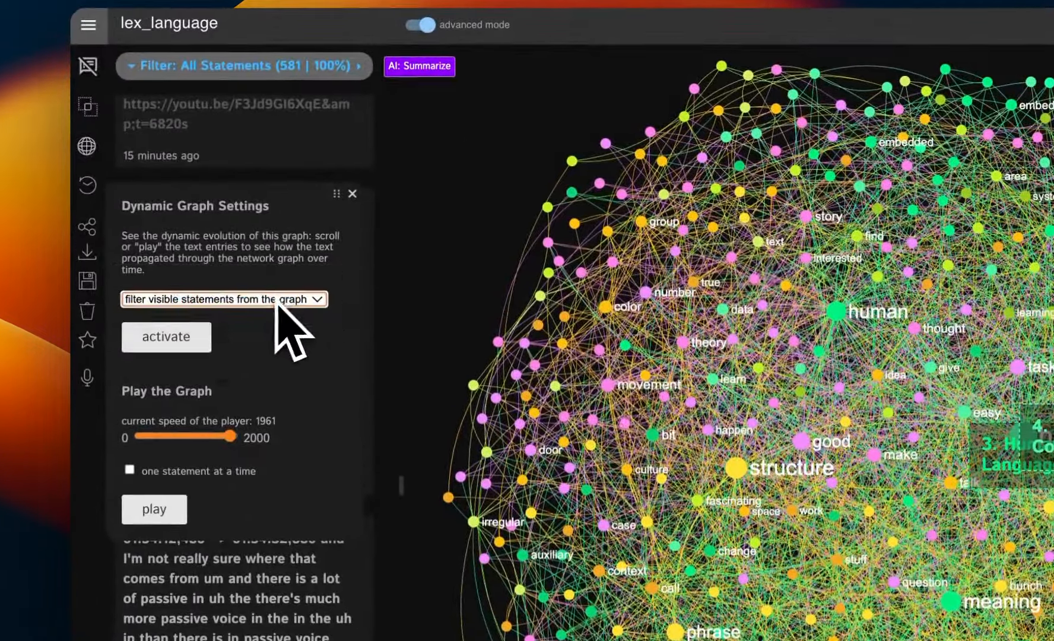
{"action": "left_click", "coordinate": [174, 338]}
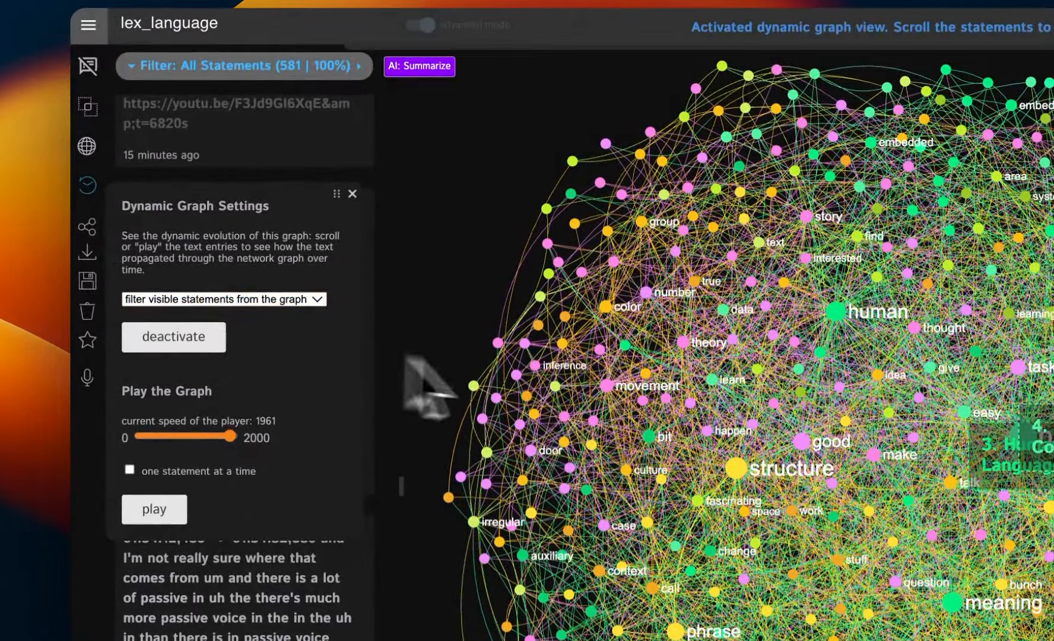
- Return to the early statements and advance through the transcript in small increments, examining the filtered graph and topics of each passage
{"action": "left_click_drag", "start_coordinate": [402, 485], "coordinate": [403, 144]}
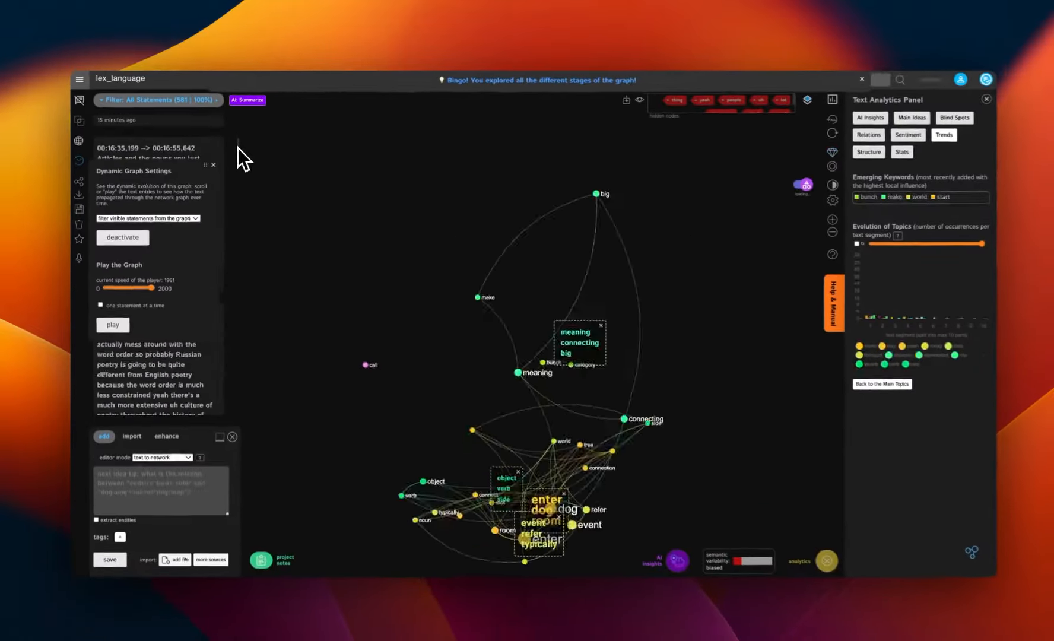
{"action": "left_click_drag", "start_coordinate": [238, 147], "coordinate": [238, 166]}
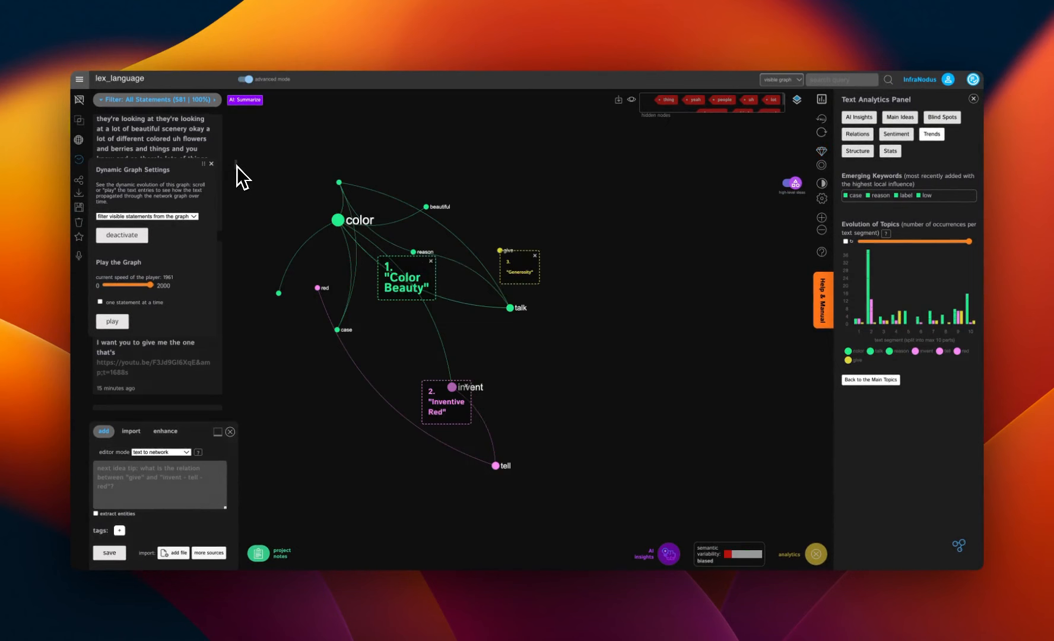
{"action": "left_click_drag", "start_coordinate": [237, 166], "coordinate": [238, 173]}
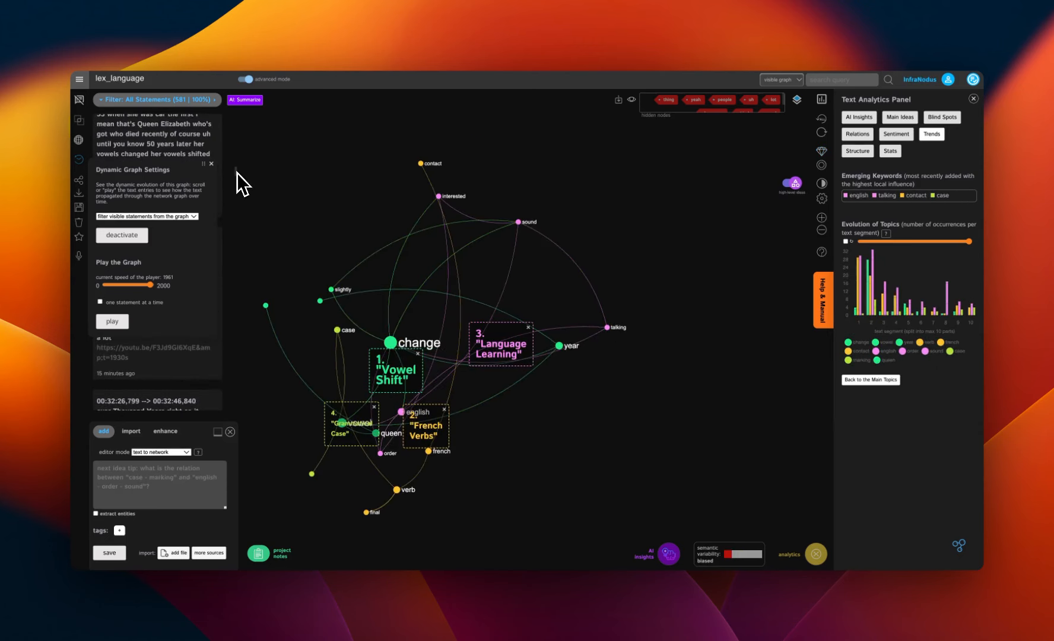
{"action": "left_click_drag", "start_coordinate": [237, 173], "coordinate": [238, 175]}
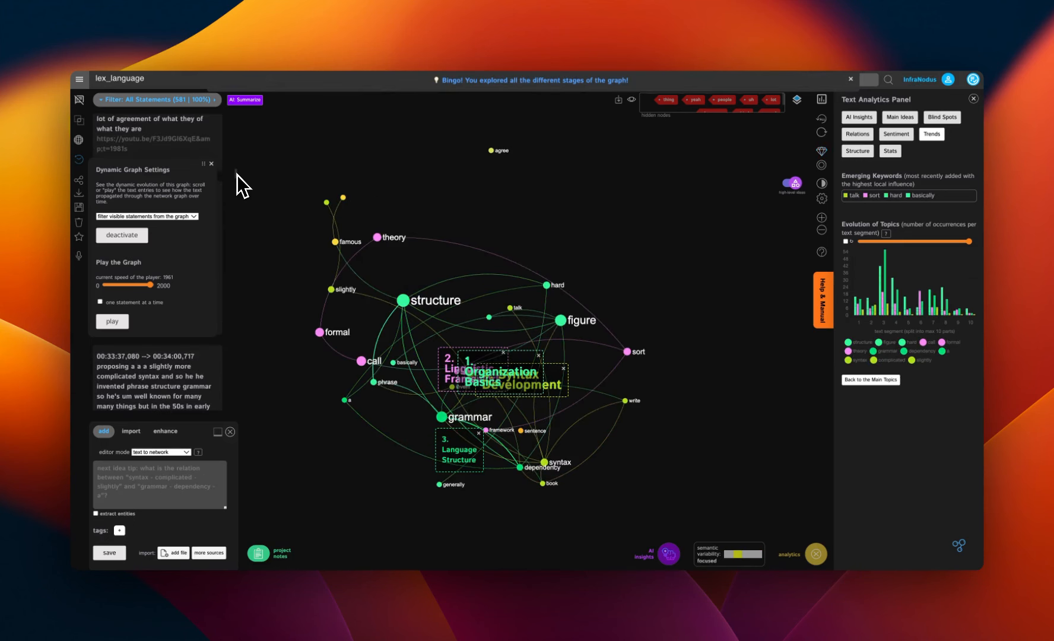
{"action": "left_click", "coordinate": [100, 301]}
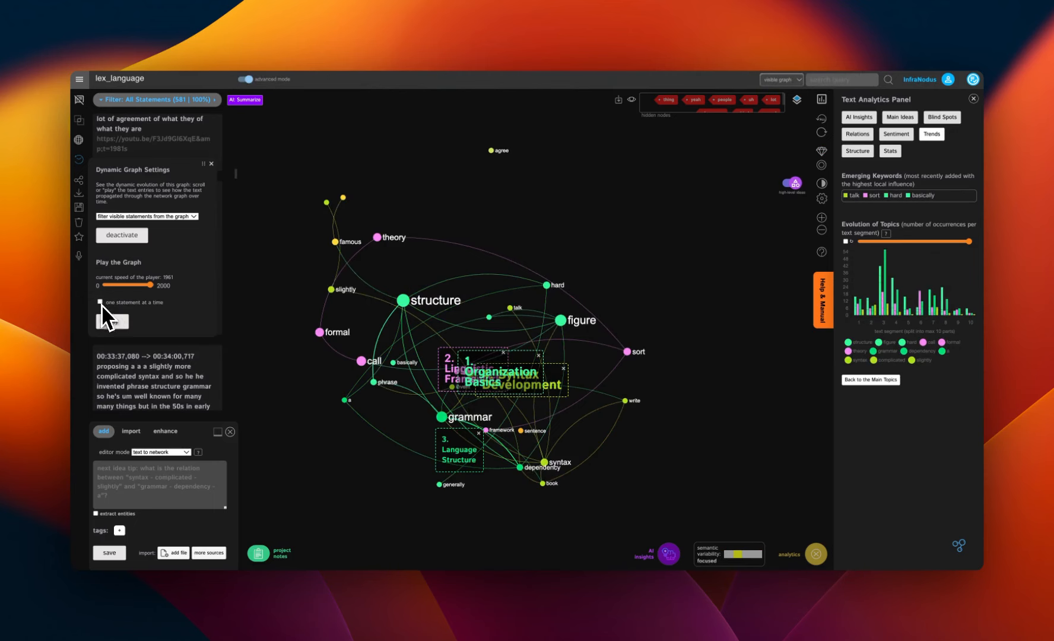
{"action": "mouse_move", "coordinate": [237, 175]}
{"action": "left_mouse_down"}
{"action": "mouse_move", "coordinate": [235, 192]}
{"action": "mouse_move", "coordinate": [236, 179]}
{"action": "left_mouse_up"}
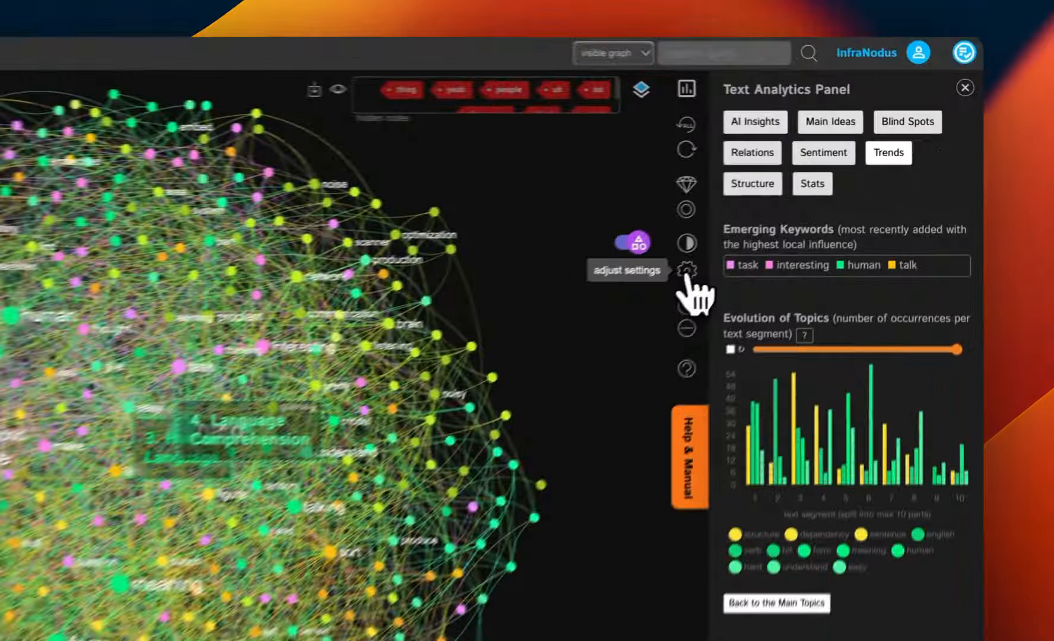
- Open the node filters and try degree thresholds of 12, 39 and 87, settling on 59
{"action": "left_click", "coordinate": [821, 199]}
{"action": "left_click", "coordinate": [753, 207]}
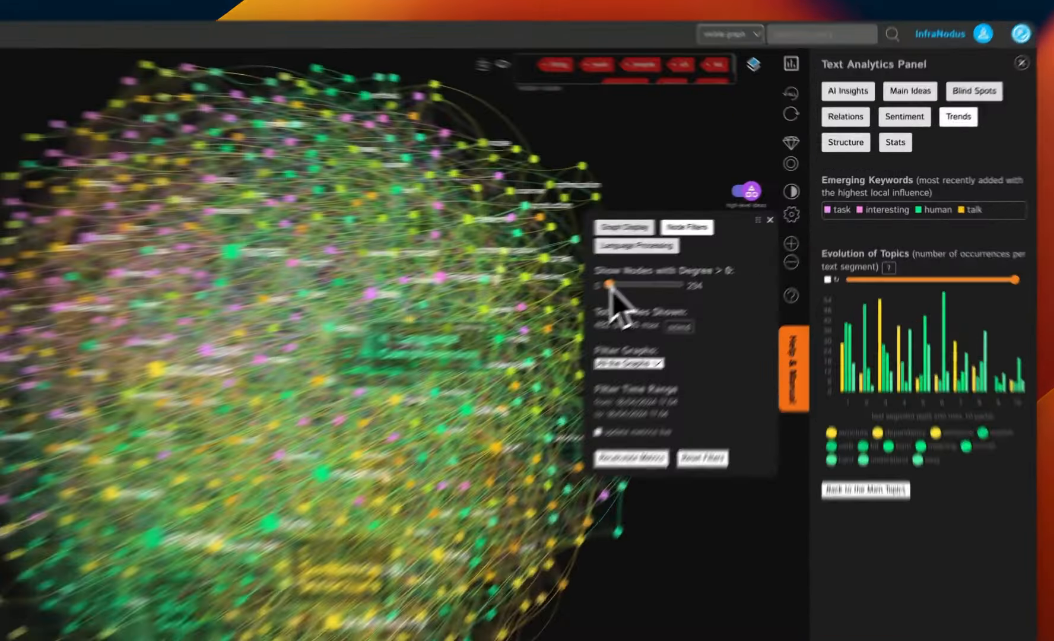
{"action": "left_click_drag", "start_coordinate": [702, 246], "coordinate": [704, 246]}
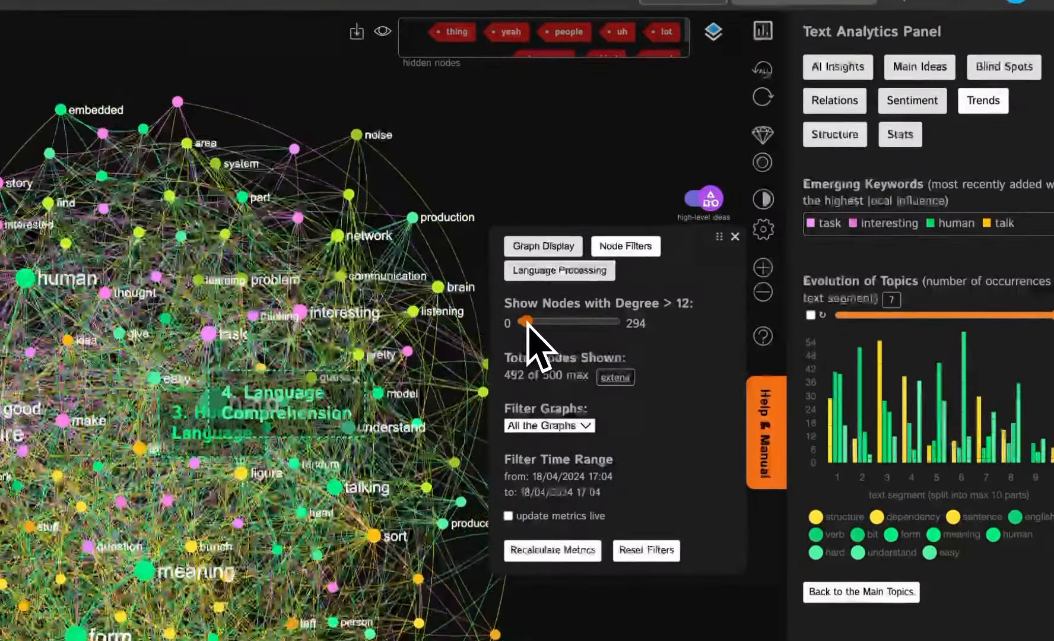
{"action": "left_click_drag", "start_coordinate": [527, 324], "coordinate": [533, 322]}
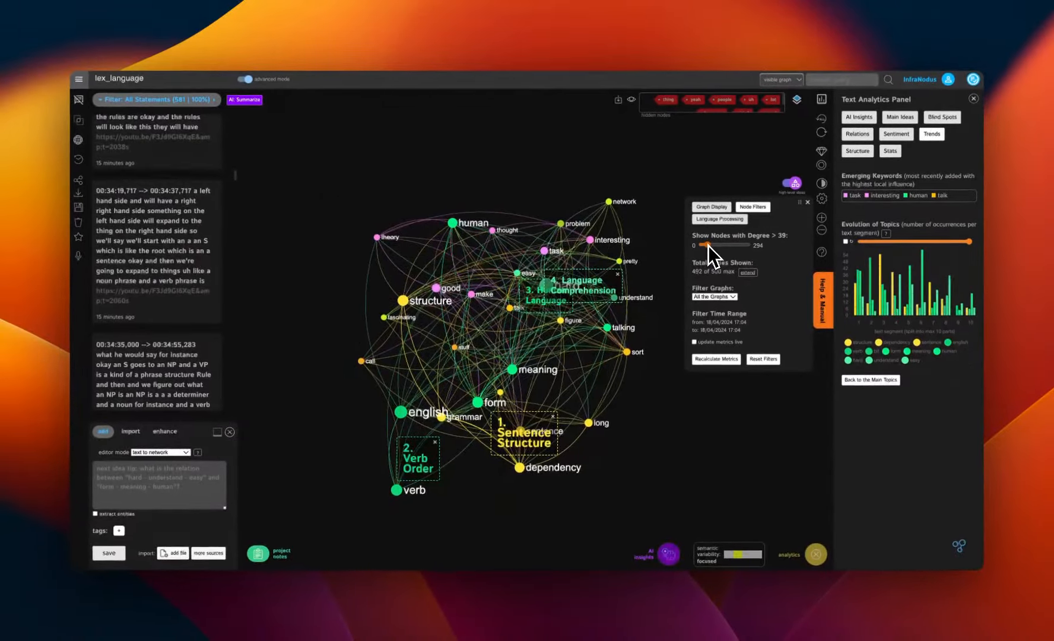
{"action": "left_click_drag", "start_coordinate": [709, 244], "coordinate": [714, 246]}
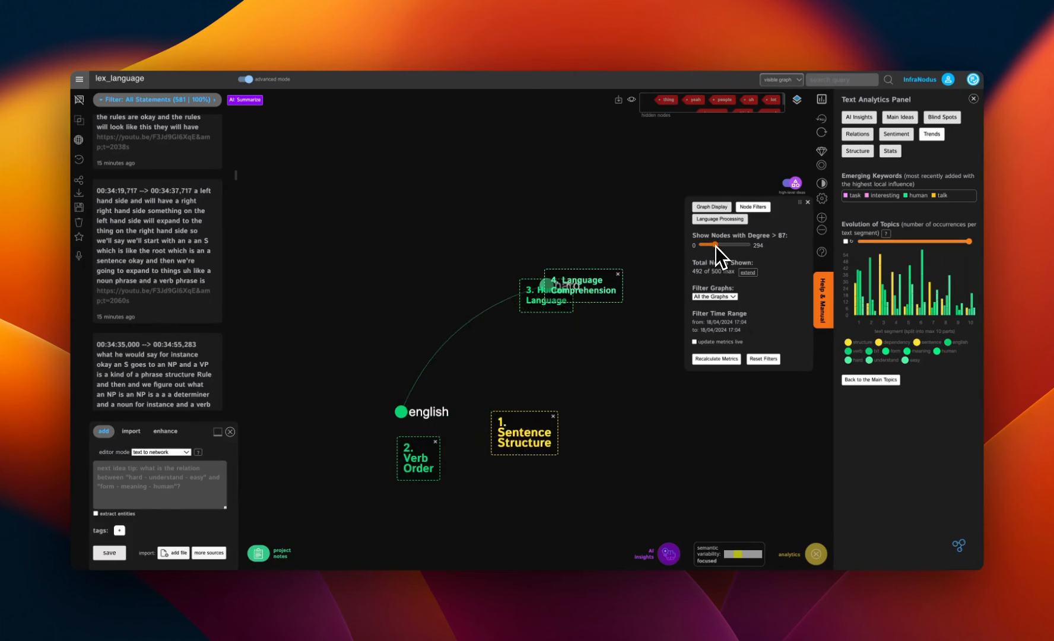
{"action": "left_click_drag", "start_coordinate": [715, 245], "coordinate": [711, 247]}
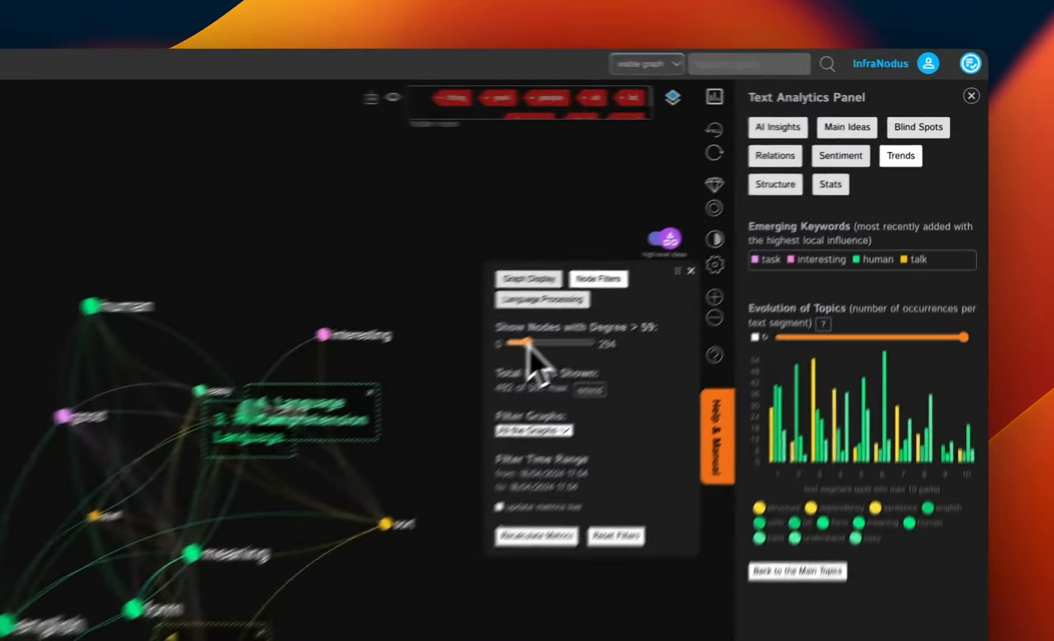
- Switch off the high-level ideas, try degree thresholds of 38, 34 and 32, and settle on 65
{"action": "left_click", "coordinate": [794, 183]}
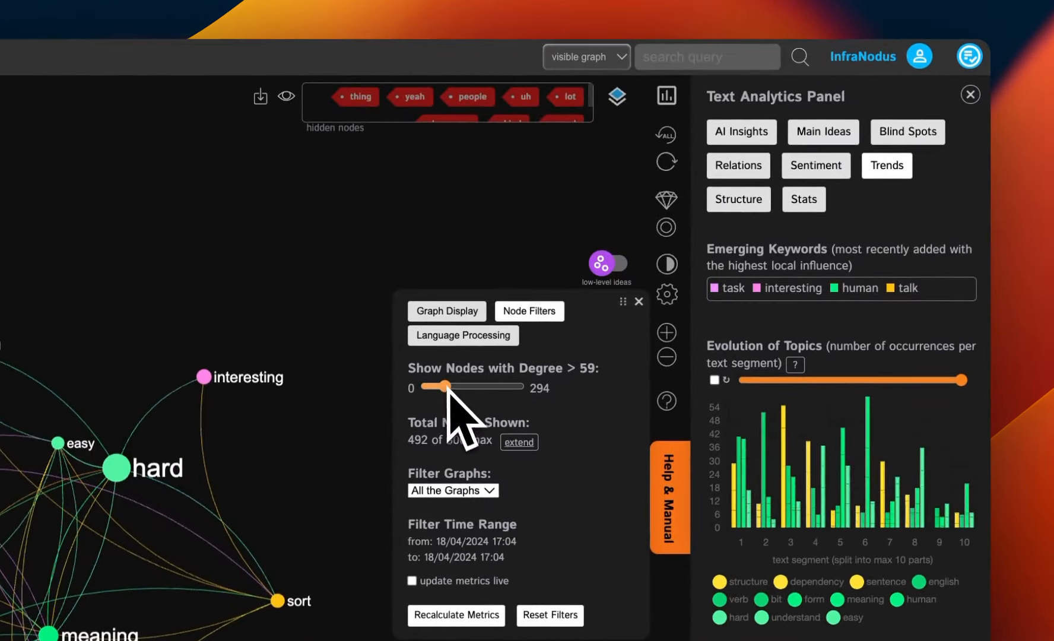
{"action": "left_click_drag", "start_coordinate": [448, 389], "coordinate": [441, 393]}
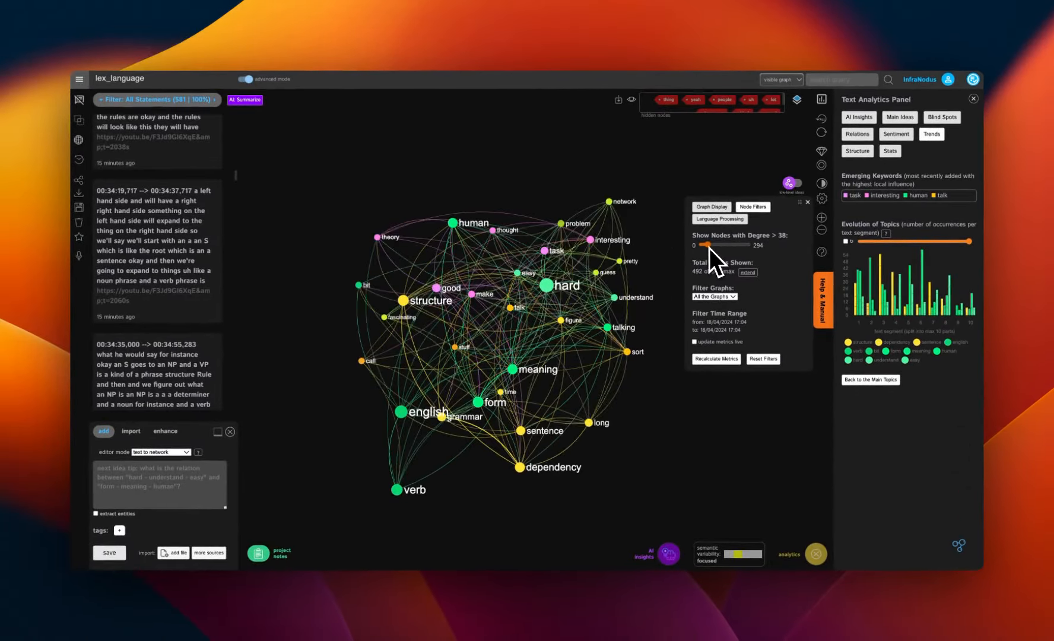
{"action": "left_click_drag", "start_coordinate": [709, 248], "coordinate": [708, 248]}
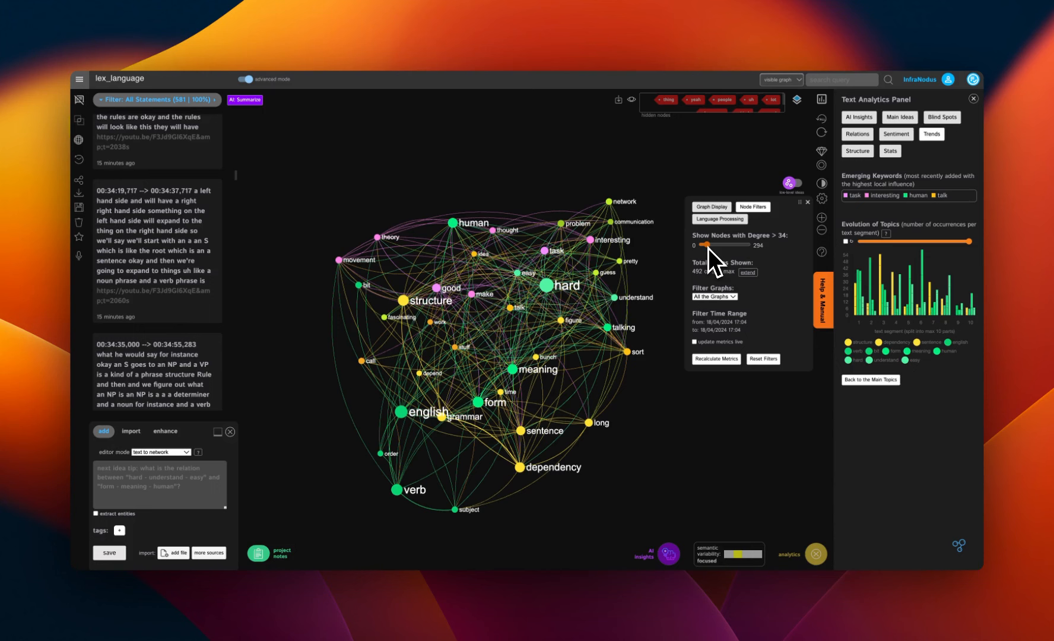
{"action": "left_click_drag", "start_coordinate": [708, 248], "coordinate": [708, 248]}
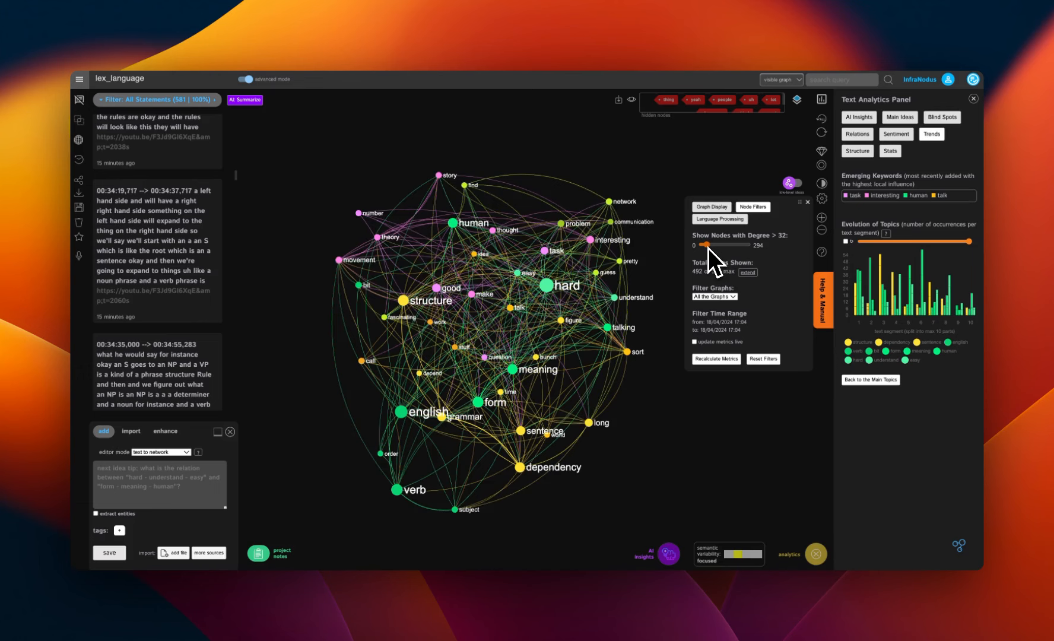
{"action": "left_click_drag", "start_coordinate": [707, 248], "coordinate": [713, 247]}
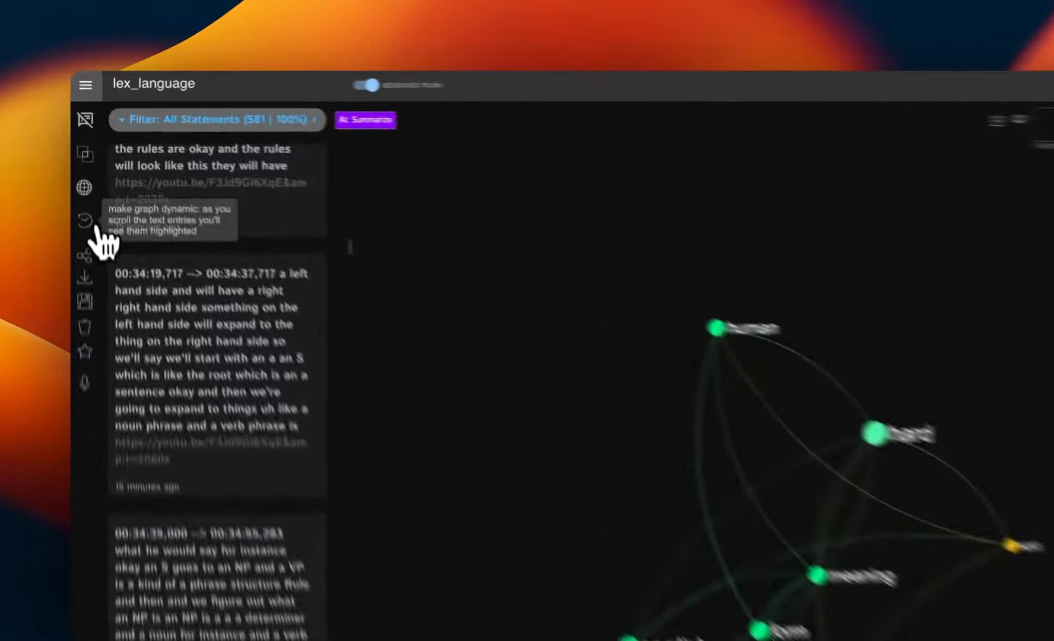
- Return to the first statements, set the dynamic graph mode to "highlight statements in the network", activate it and play the graph
{"action": "left_click", "coordinate": [78, 159]}
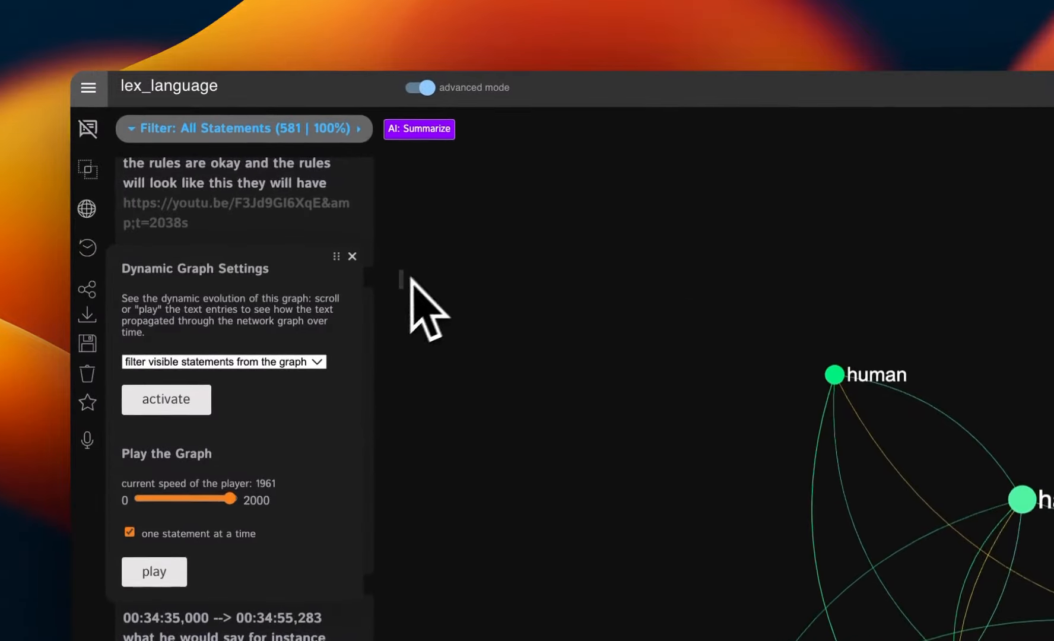
{"action": "left_click_drag", "start_coordinate": [401, 280], "coordinate": [405, 140]}
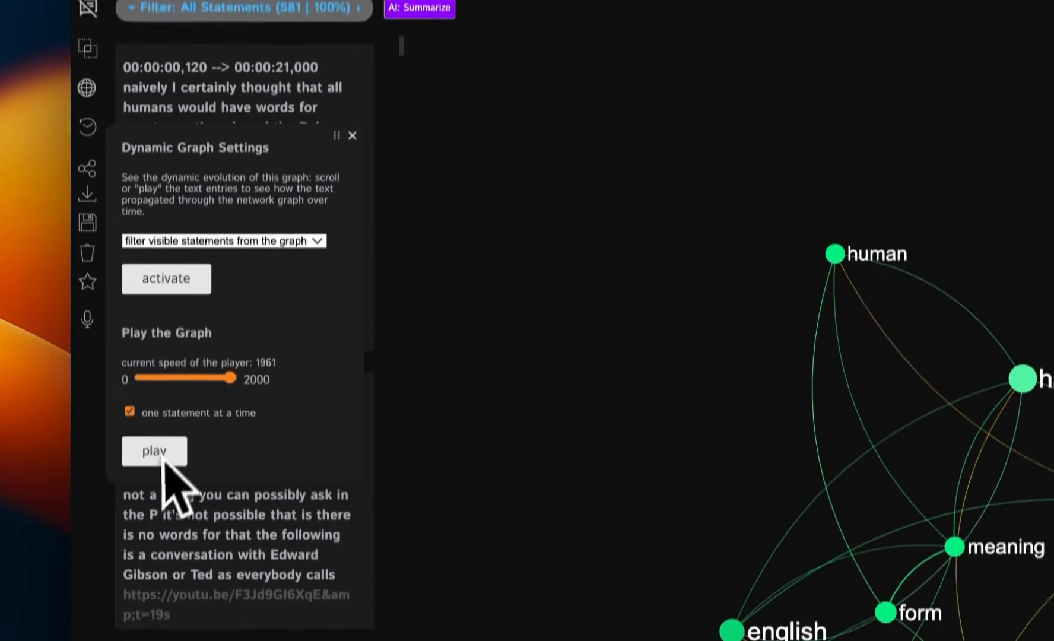
{"action": "left_click", "coordinate": [202, 240]}
{"action": "left_click", "coordinate": [199, 221]}
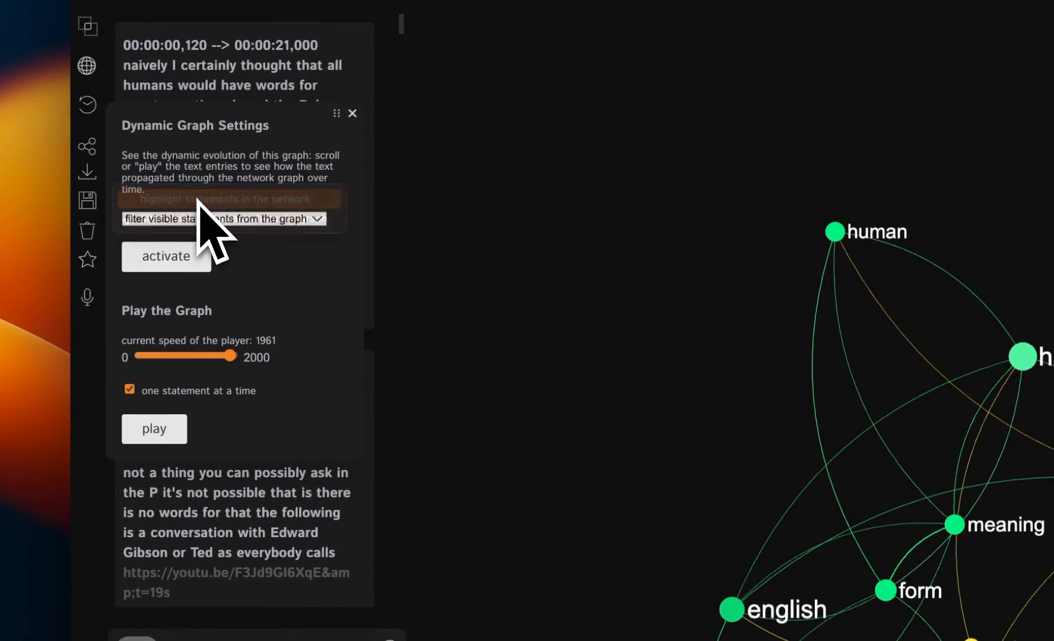
{"action": "left_click", "coordinate": [191, 261]}
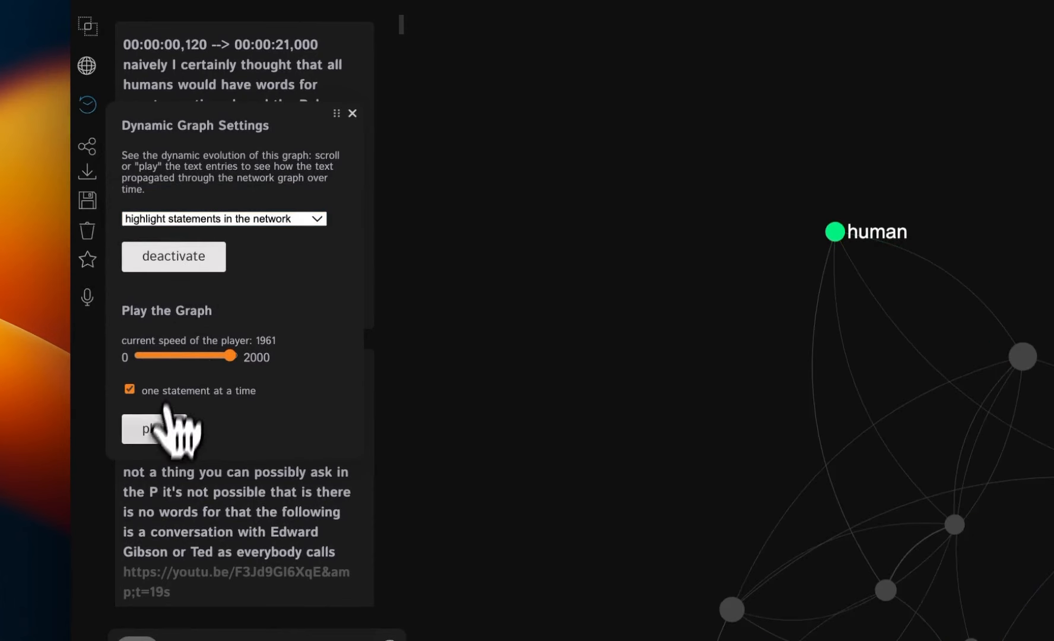
{"action": "left_click", "coordinate": [160, 430]}
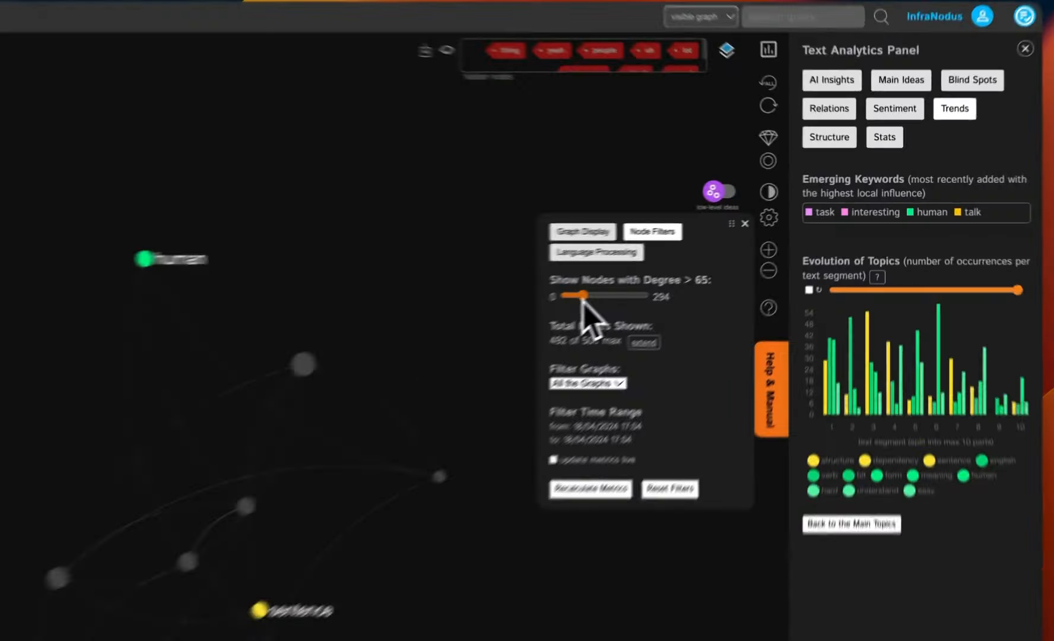
- Set the node degree threshold to 37 during playback and show the high-level ideas on the graph
{"action": "left_click_drag", "start_coordinate": [711, 246], "coordinate": [713, 246]}
{"action": "left_click_drag", "start_coordinate": [531, 322], "coordinate": [525, 325]}
{"action": "left_click_drag", "start_coordinate": [688, 256], "coordinate": [706, 246]}
{"action": "left_click", "coordinate": [606, 264]}
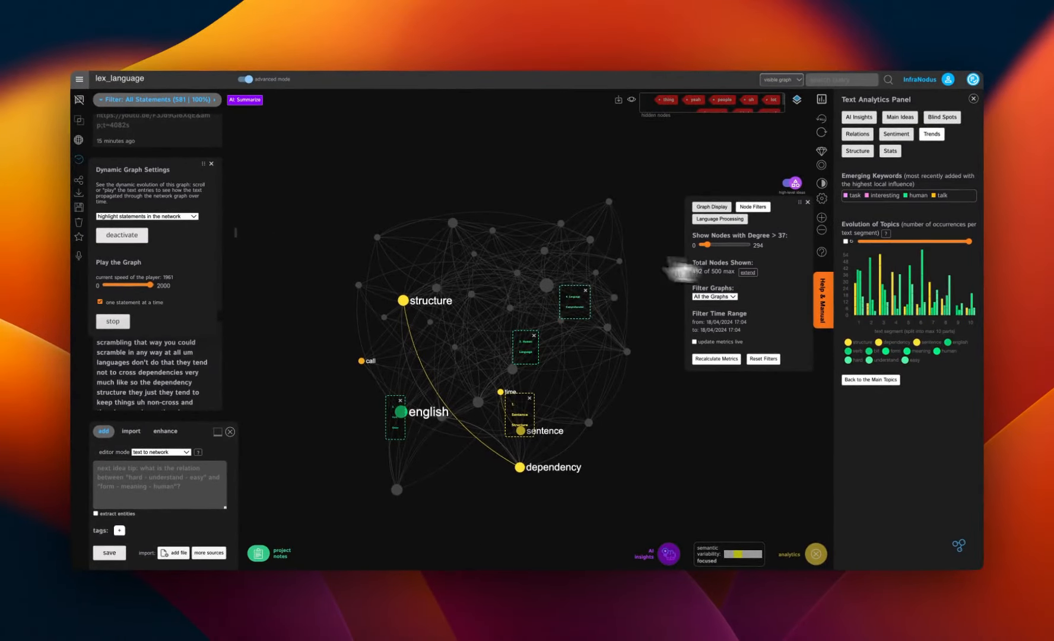
- Stop the playback, reactivate the dynamic view, and go backward through the transcript from its end to examine the highlighted concepts
{"action": "left_click", "coordinate": [132, 237]}
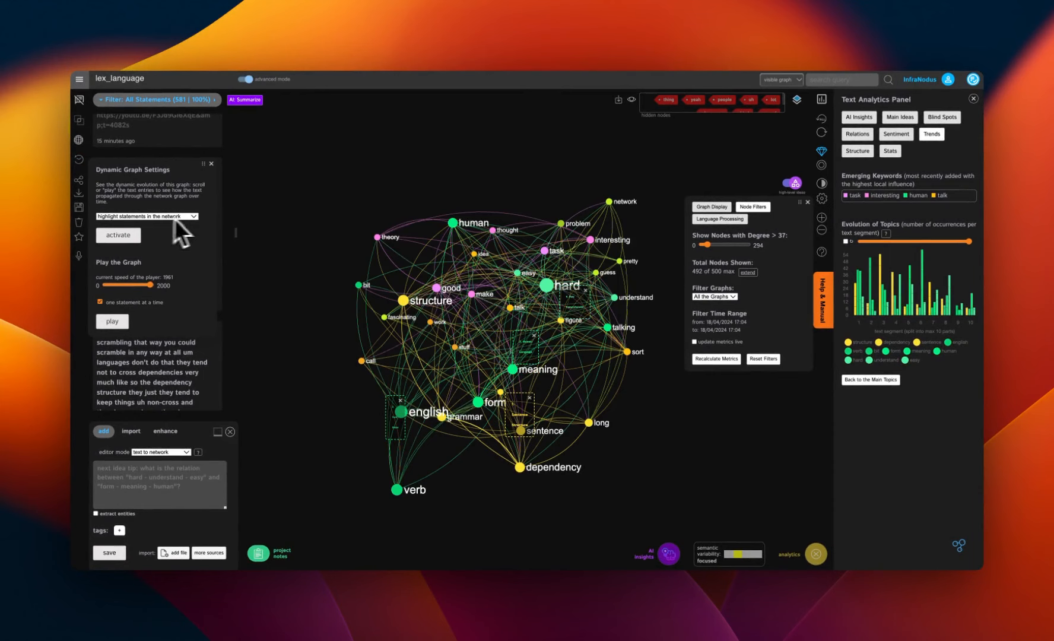
{"action": "left_click", "coordinate": [130, 238]}
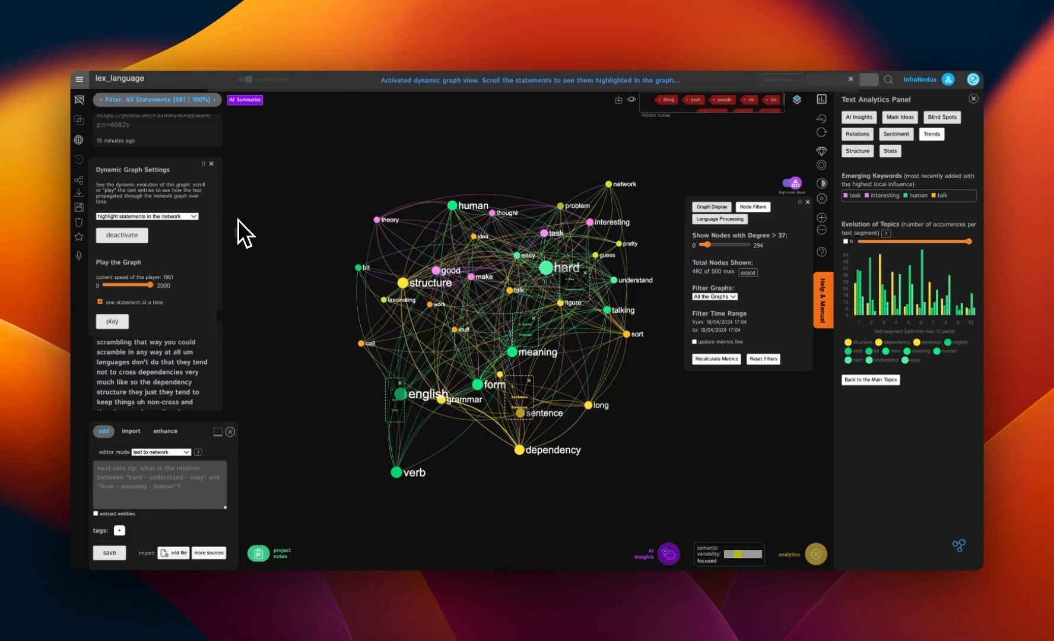
{"action": "scroll", "coordinate": [236, 242], "scroll_direction": "down", "scroll_amount": 10}
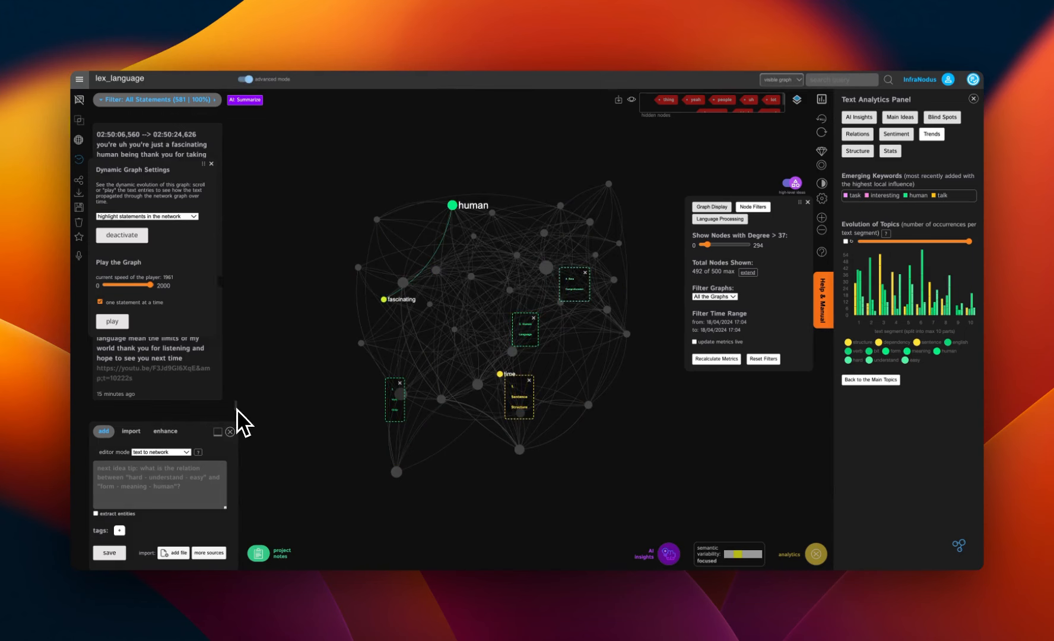
{"action": "scroll", "coordinate": [236, 408], "scroll_direction": "up", "scroll_amount": 5}
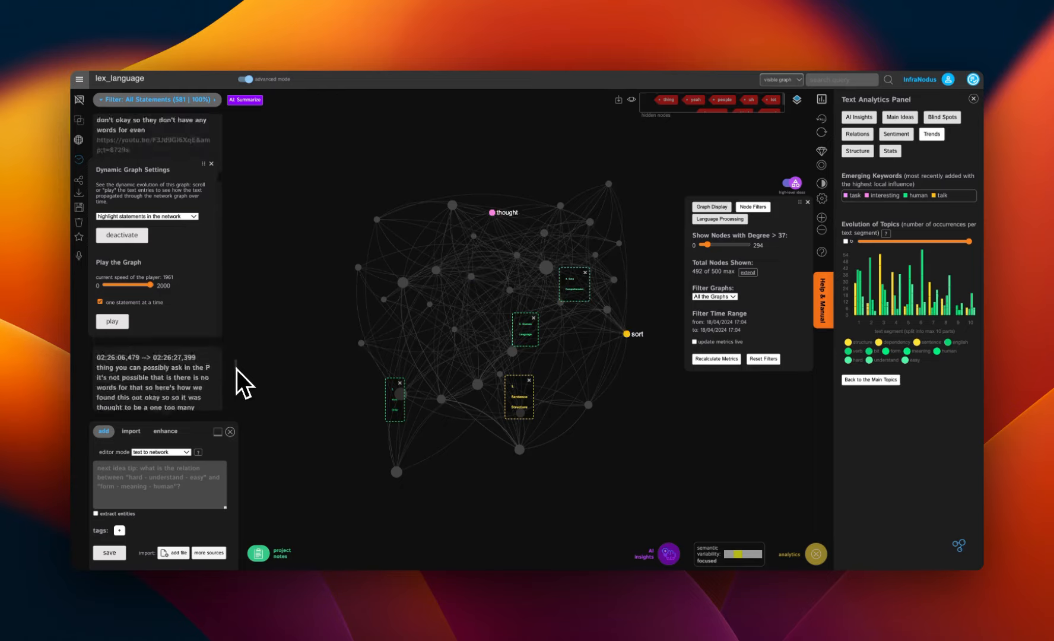
{"action": "scroll", "coordinate": [237, 368], "scroll_direction": "up", "scroll_amount": 5}
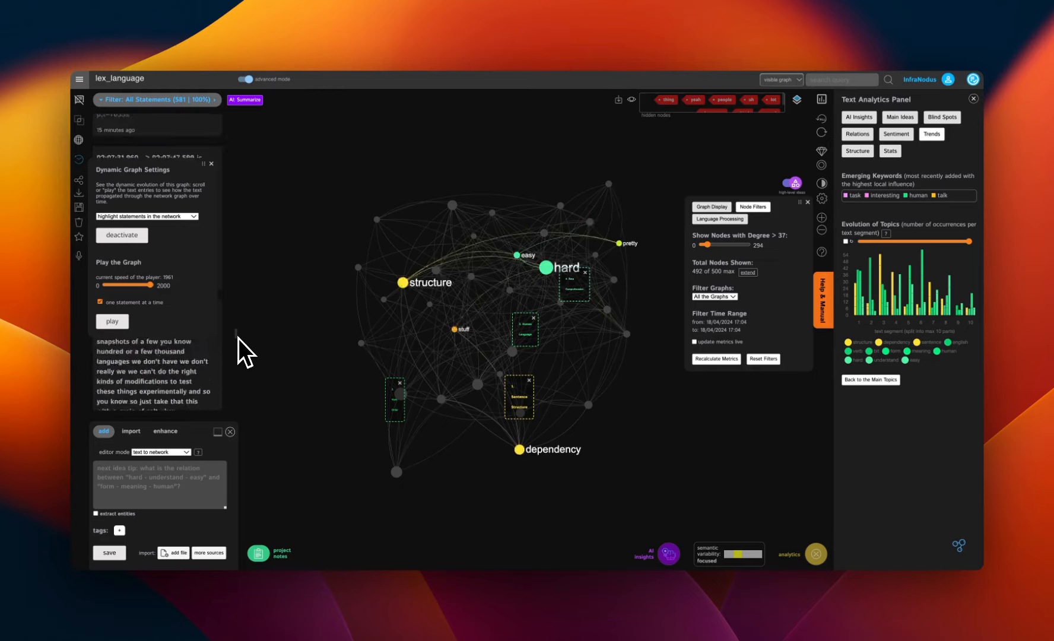
{"action": "scroll", "coordinate": [238, 337], "scroll_direction": "up", "scroll_amount": 5}
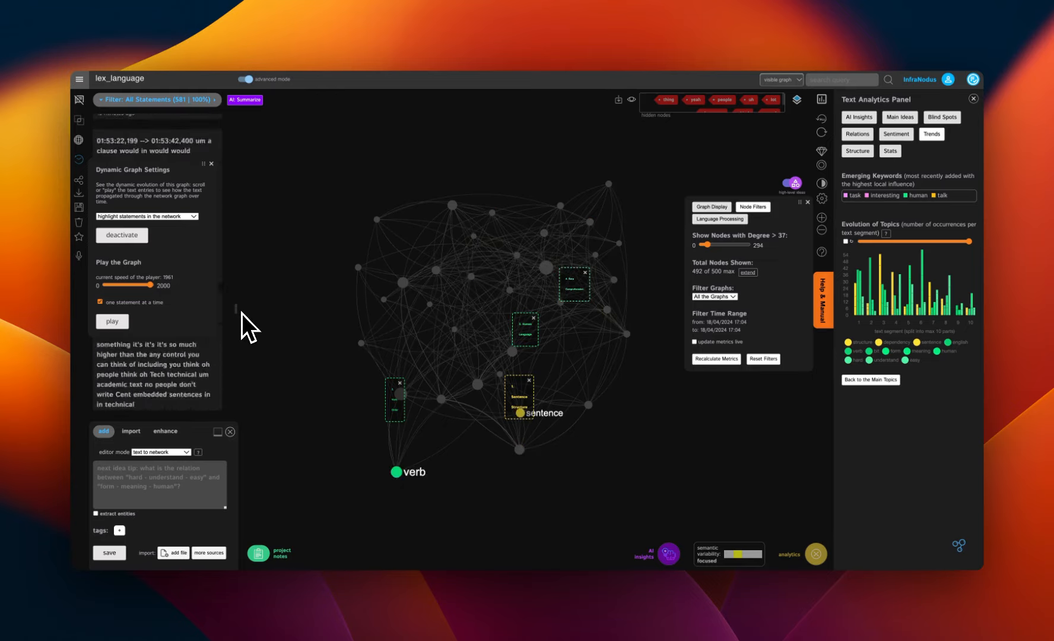
{"action": "scroll", "coordinate": [241, 312], "scroll_direction": "up", "scroll_amount": 5}
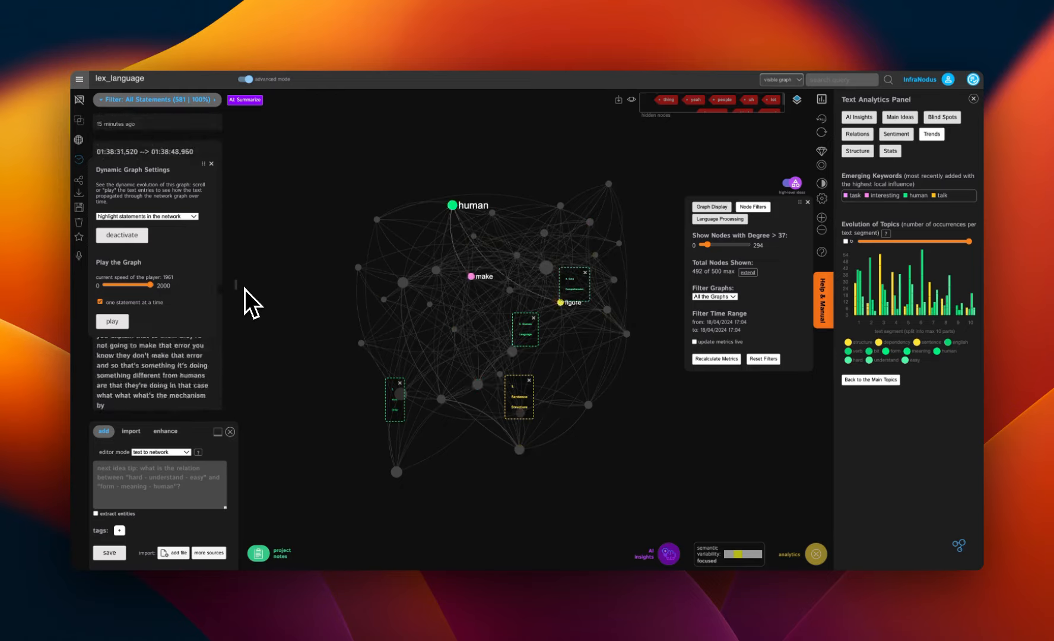
{"action": "scroll", "coordinate": [252, 303], "scroll_direction": "up", "scroll_amount": 3}
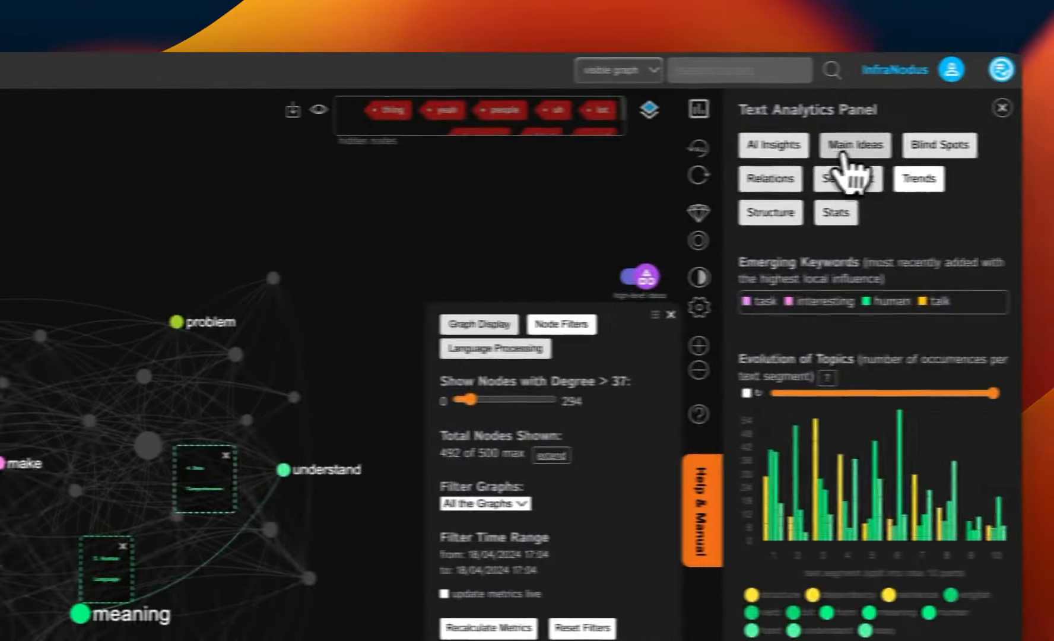
- Expand the main topics list to include all topics, and open the text statistics
{"action": "left_click", "coordinate": [899, 119]}
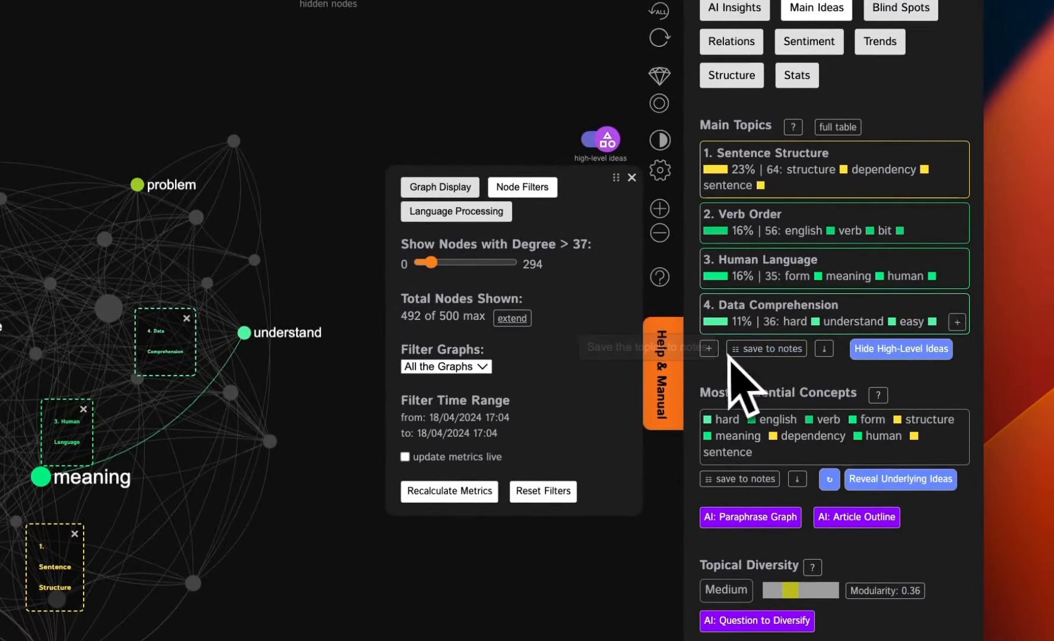
{"action": "left_click", "coordinate": [708, 348]}
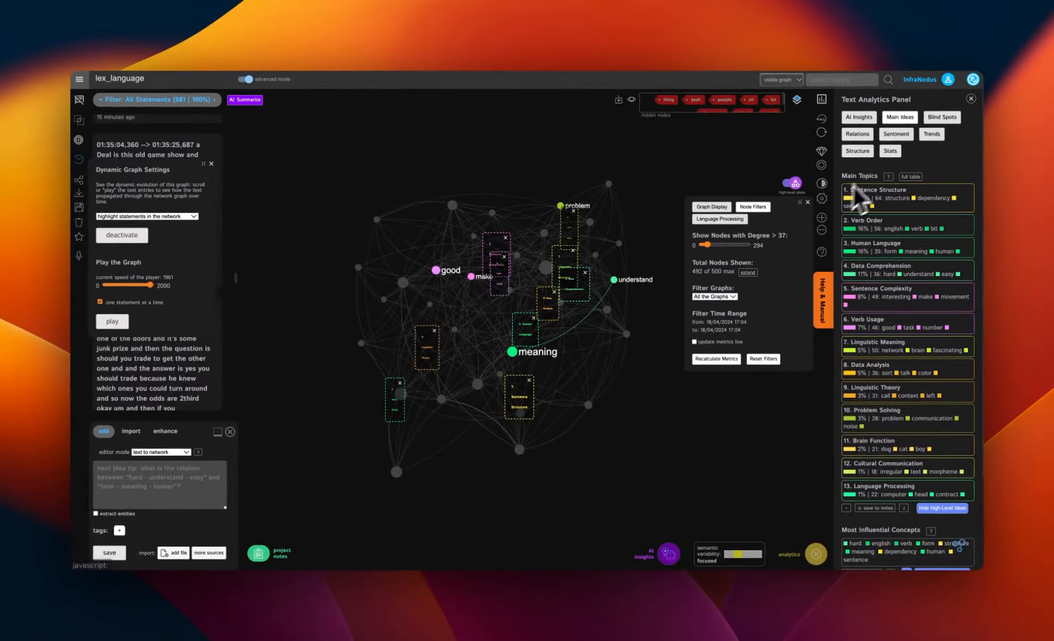
{"action": "left_click", "coordinate": [894, 154]}
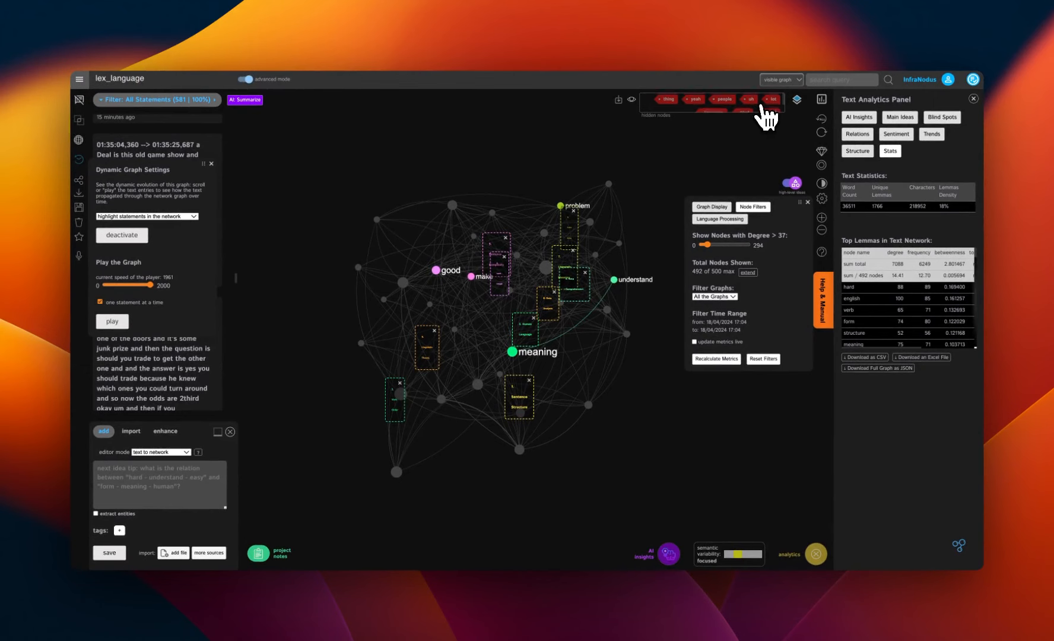
- Check the rest of the hidden nodes, clear the statement highlighting and hide the "hard" node from the graph
{"action": "scroll", "coordinate": [761, 107], "scroll_direction": "down", "scroll_amount": 1}
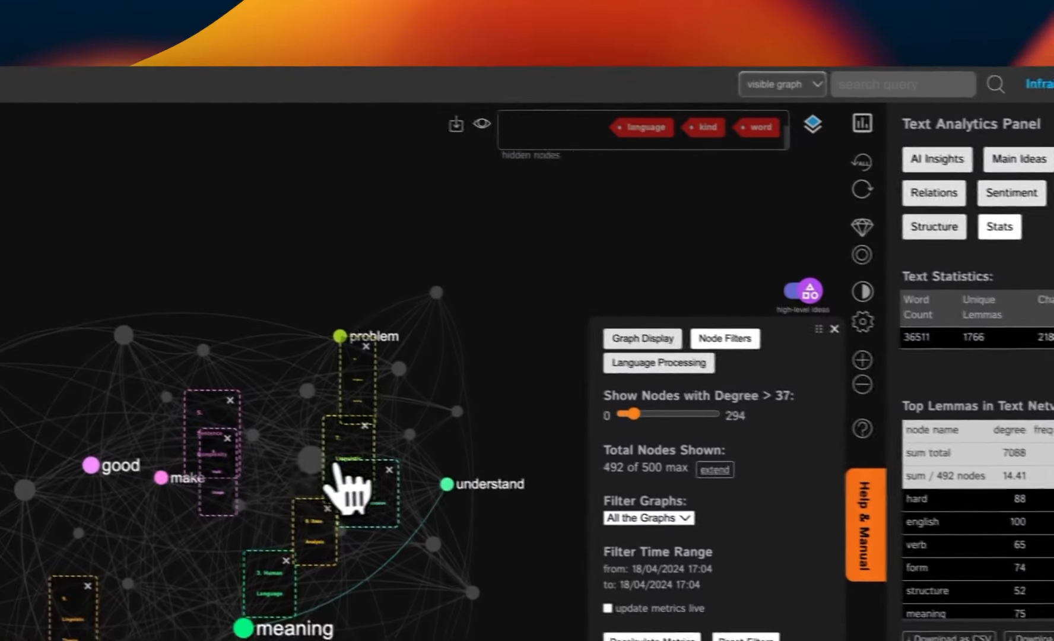
{"action": "left_click", "coordinate": [164, 436]}
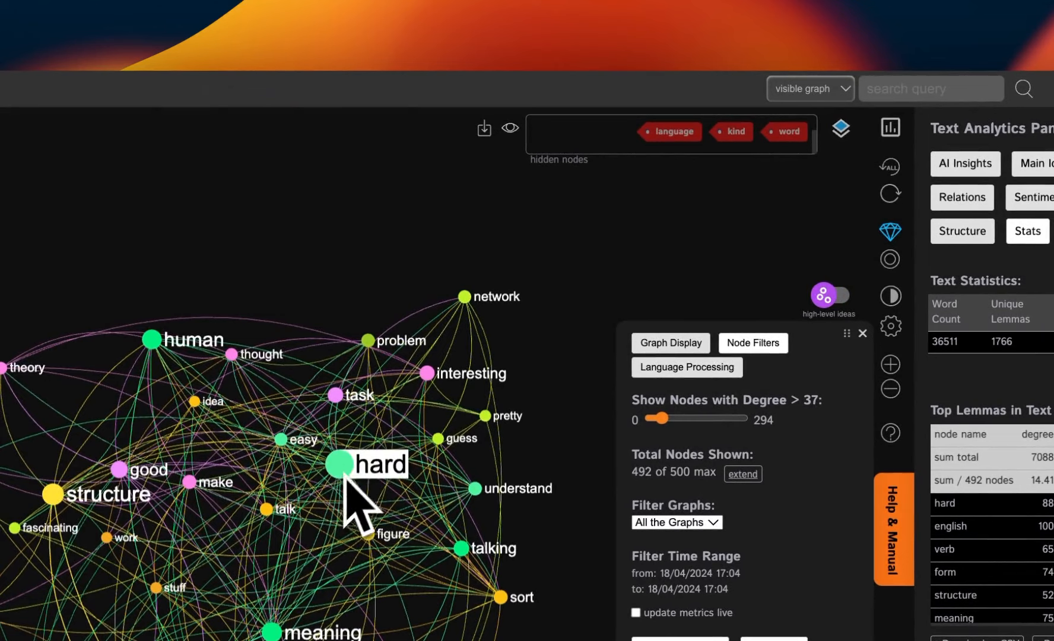
{"action": "left_click", "coordinate": [344, 474]}
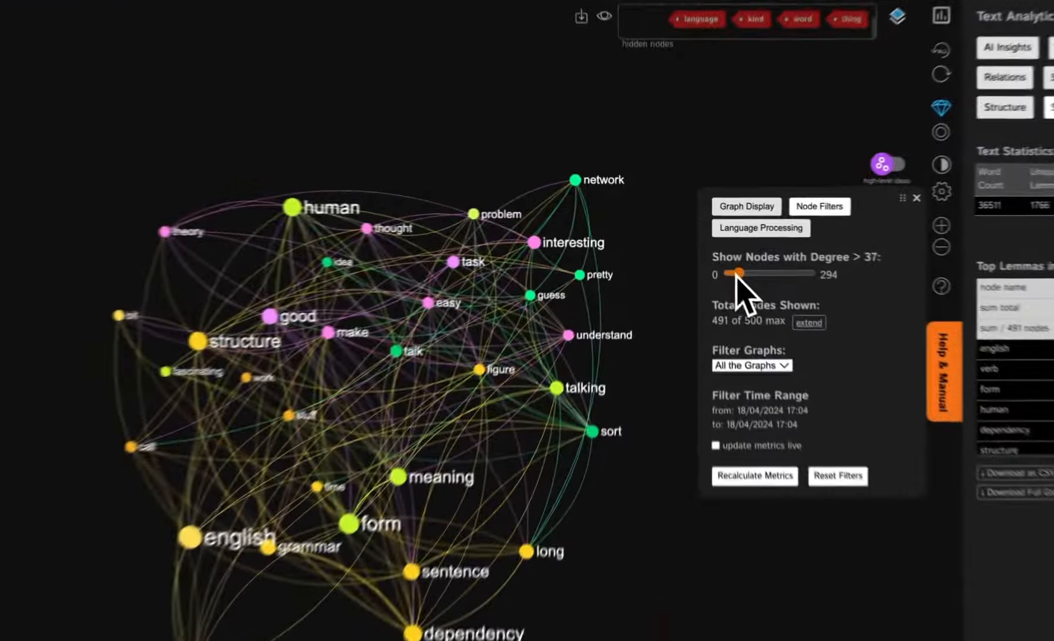
- Set the node degree threshold to 0, close the graph settings and open the main ideas of the text
{"action": "left_click_drag", "start_coordinate": [703, 244], "coordinate": [697, 245]}
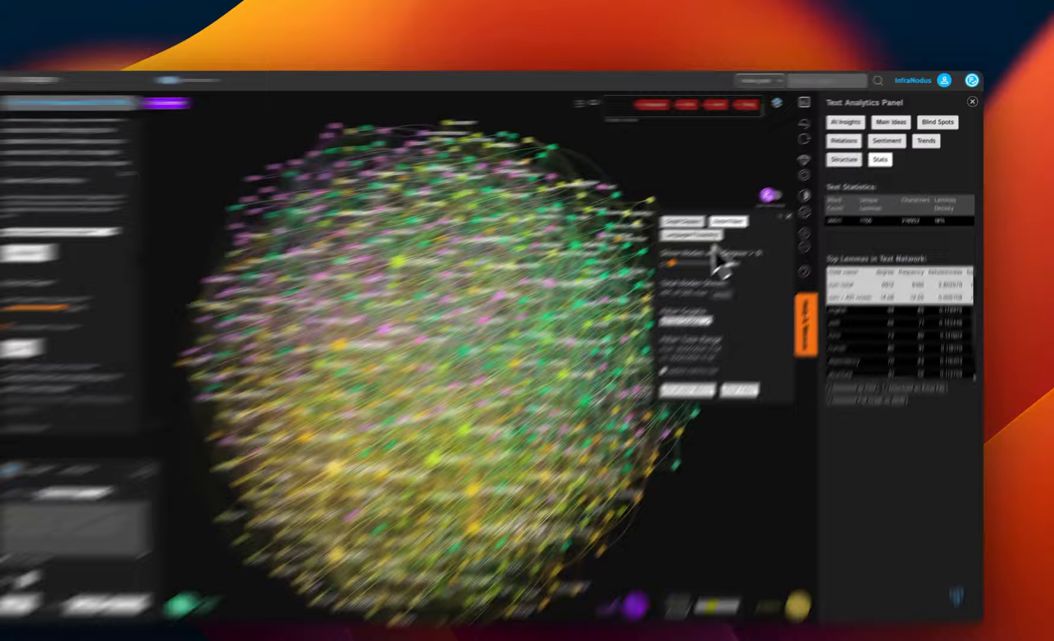
{"action": "left_click", "coordinate": [807, 203]}
{"action": "left_click", "coordinate": [660, 325]}
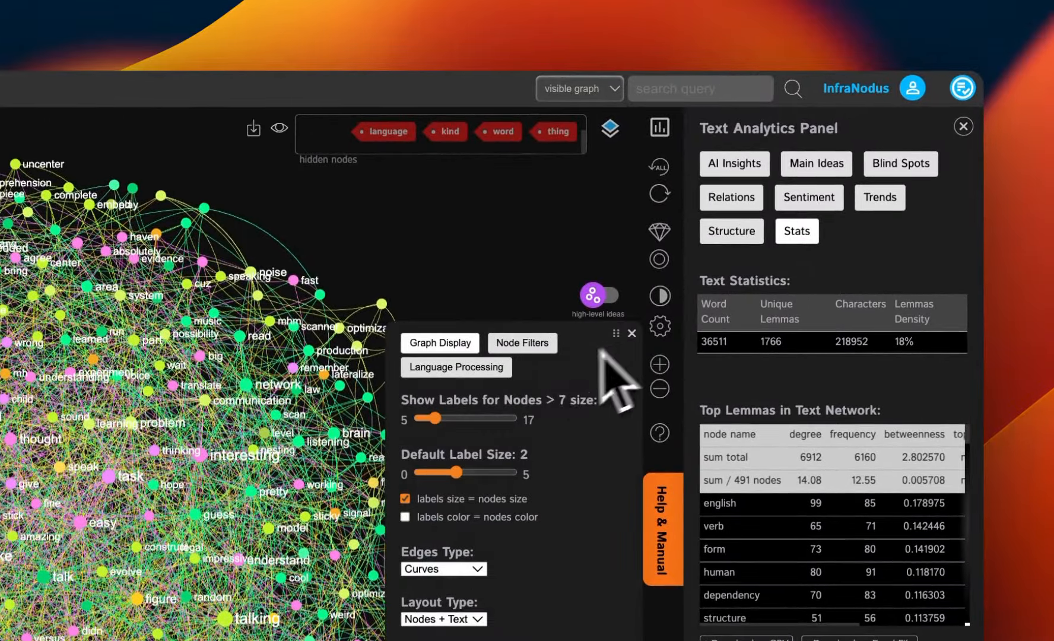
{"action": "left_click", "coordinate": [515, 344]}
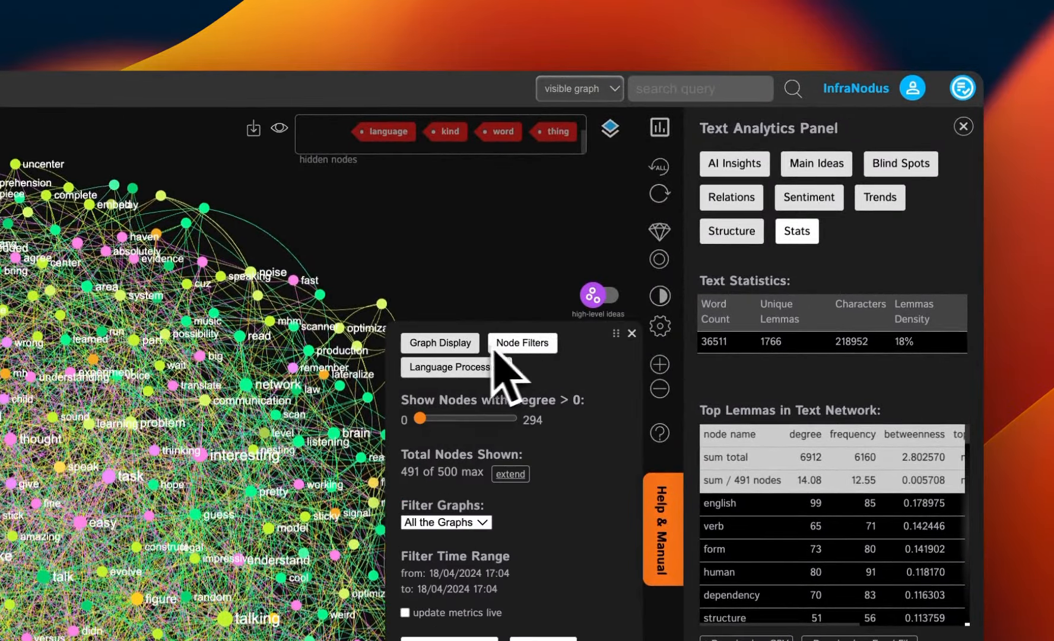
{"action": "left_click", "coordinate": [631, 333]}
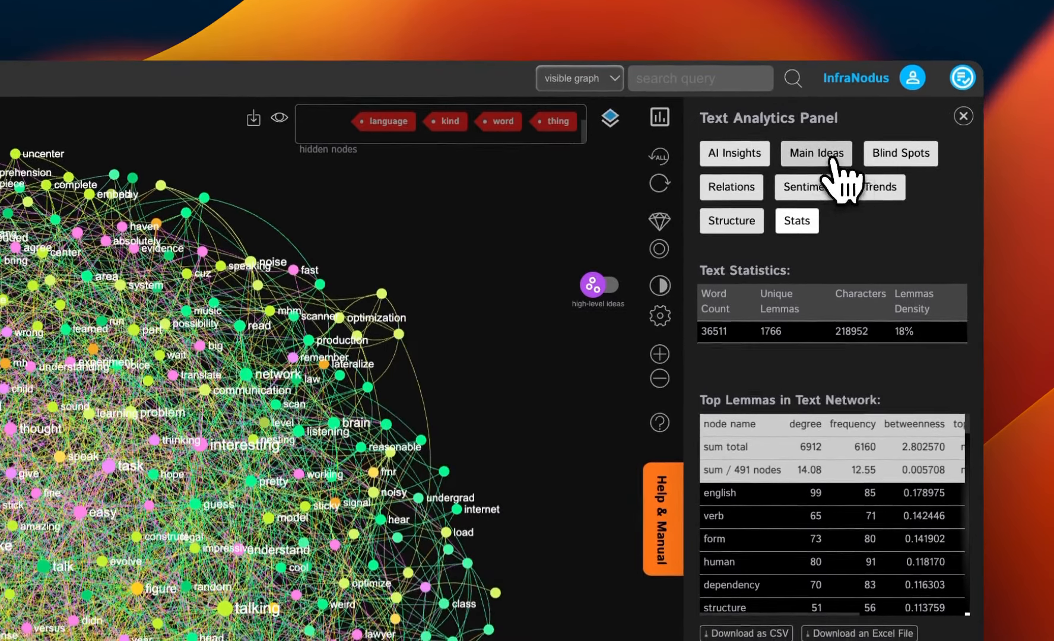
{"action": "left_click", "coordinate": [831, 157]}
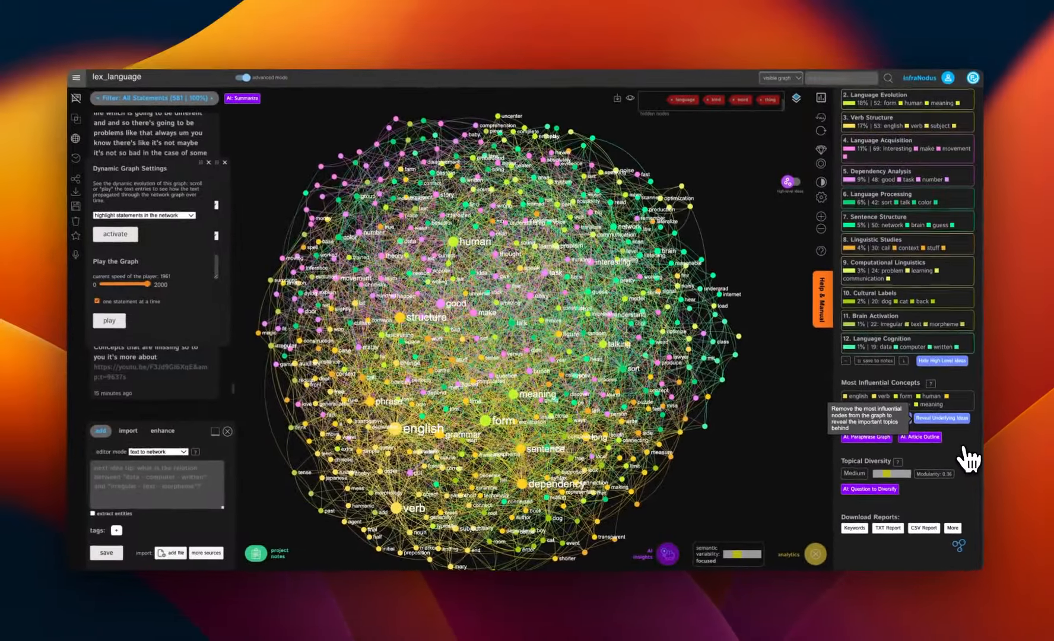
- Remove the most influential nodes, including "meaning" and "sentence", to reveal the underlying ideas, and close the dynamic graph settings
{"action": "left_click", "coordinate": [954, 420]}
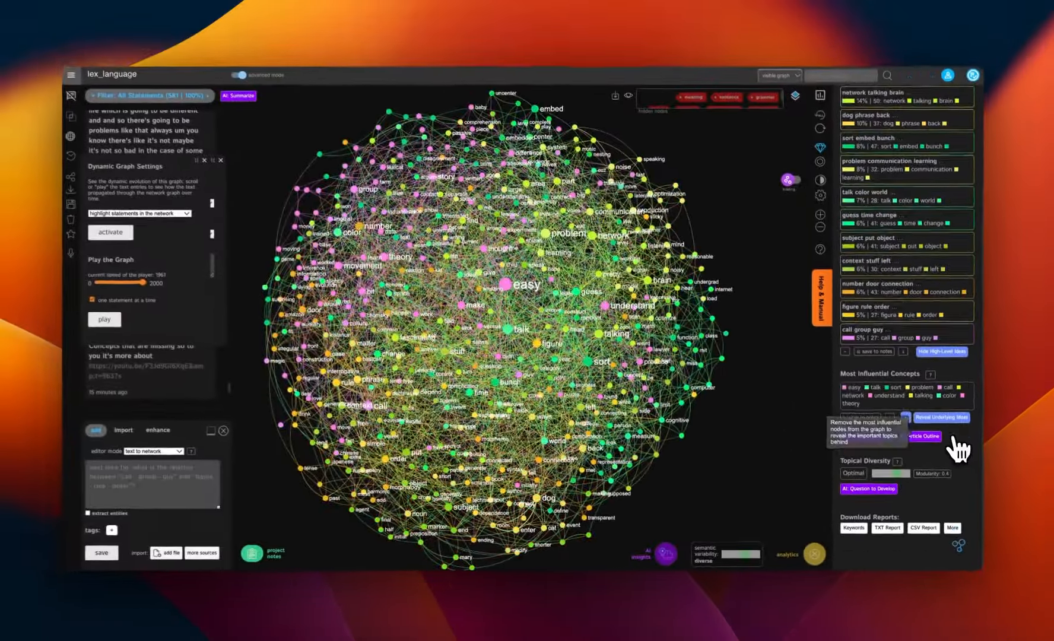
{"action": "left_click", "coordinate": [920, 321]}
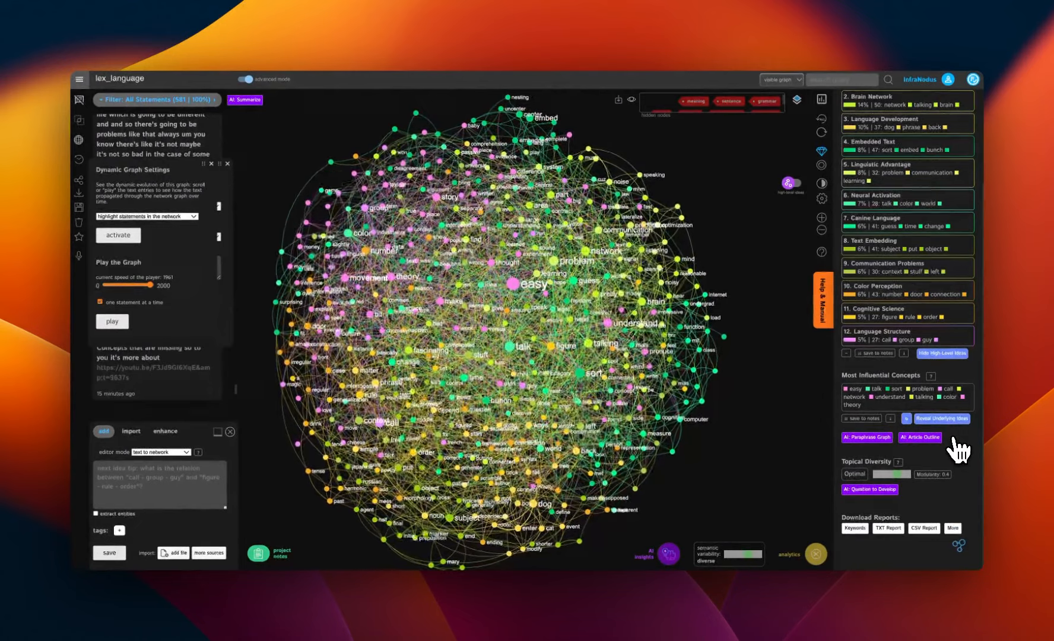
{"action": "scroll", "coordinate": [933, 284], "scroll_direction": "up", "scroll_amount": 2}
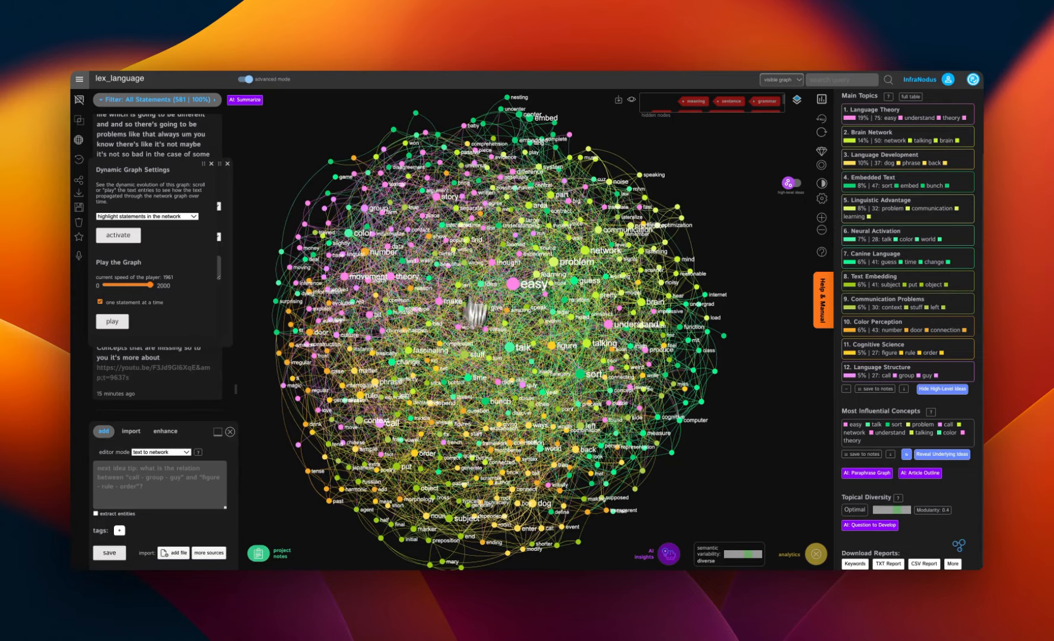
{"action": "left_click", "coordinate": [211, 165]}
{"action": "left_click", "coordinate": [227, 164]}
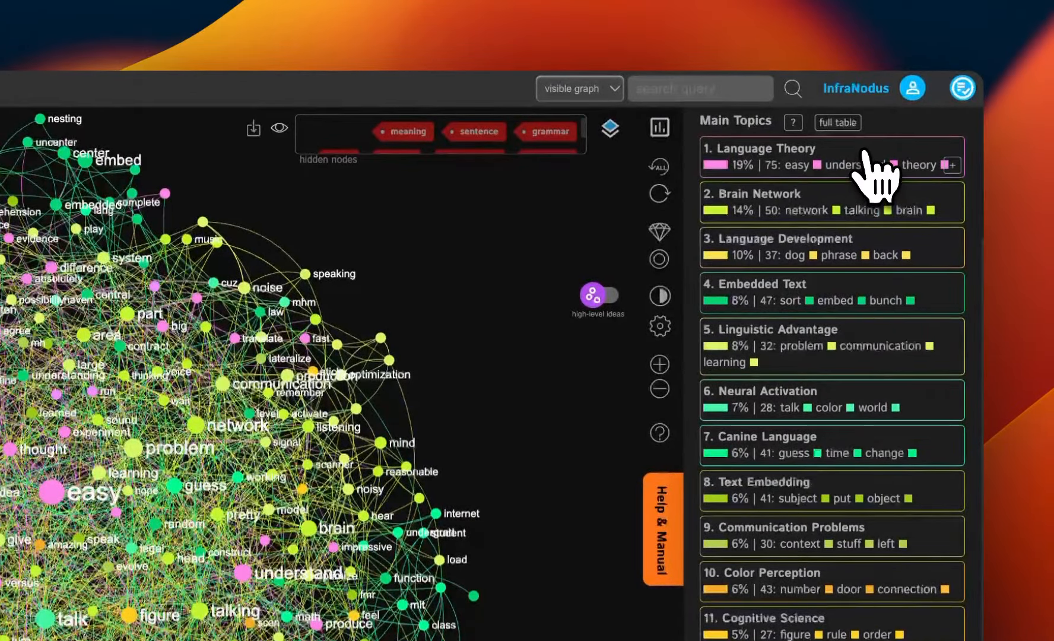
- Check the Language Theory topic and reveal the ideas beneath the most influential concepts, such as "easy", "talk" and "sort"
{"action": "left_click", "coordinate": [864, 151]}
{"action": "left_click", "coordinate": [865, 148]}
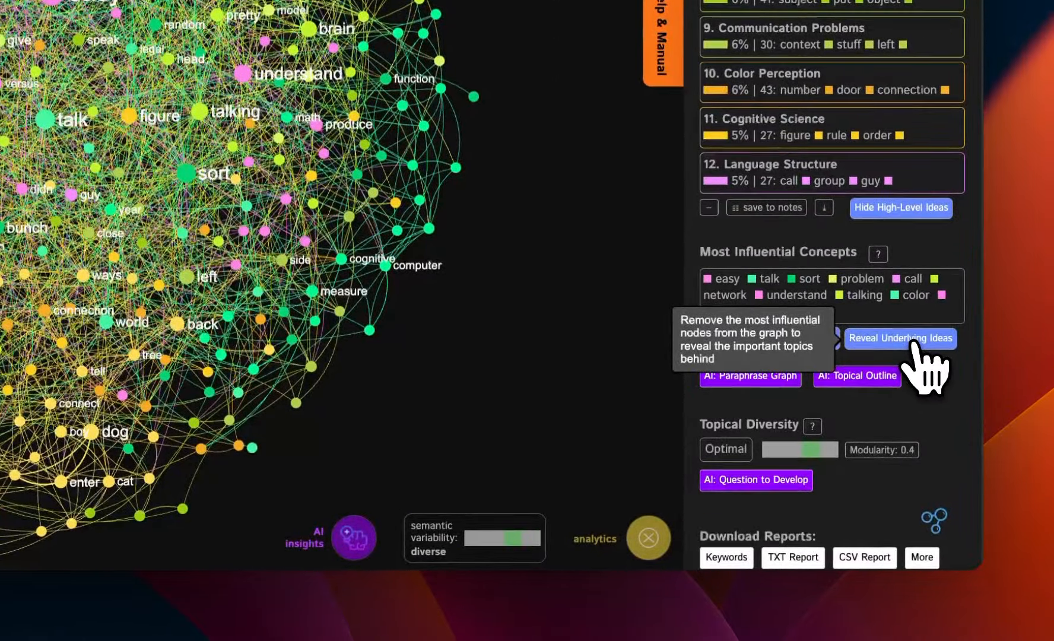
{"action": "left_click", "coordinate": [914, 344]}
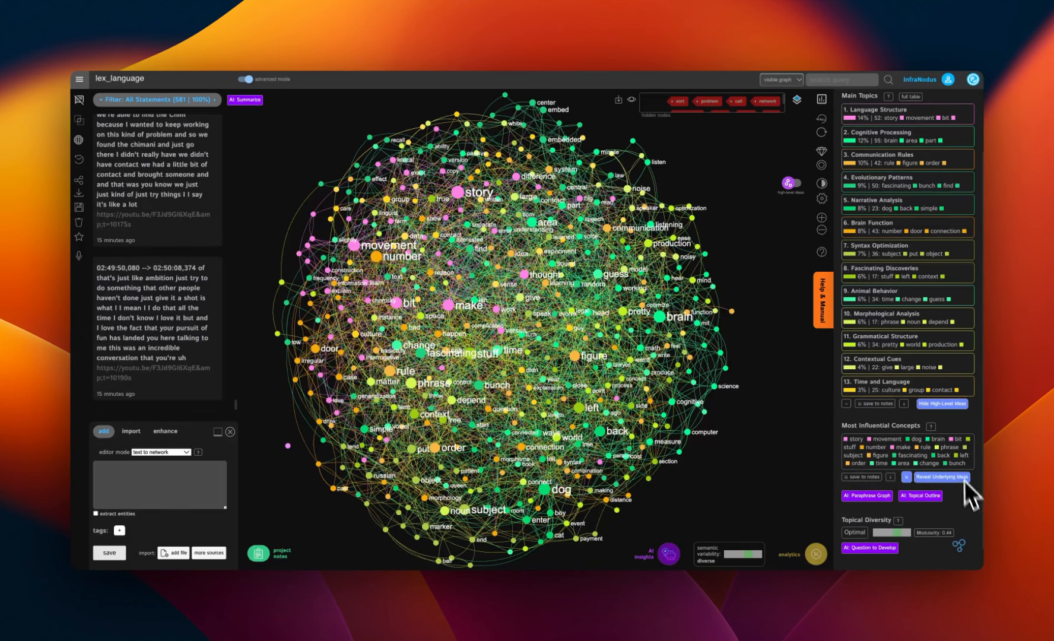
- Inspect the Evolutionary Patterns and Syntax Optimization topics, and remove the influential layer of "story", "movement" and "dog" from the graph
{"action": "left_click", "coordinate": [944, 188]}
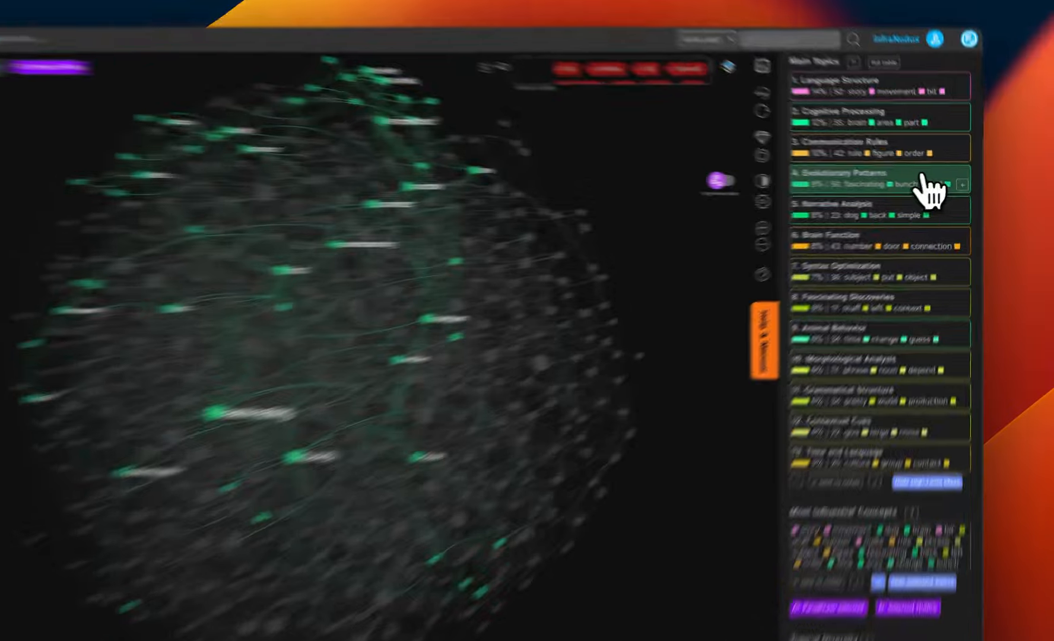
{"action": "left_click", "coordinate": [939, 181]}
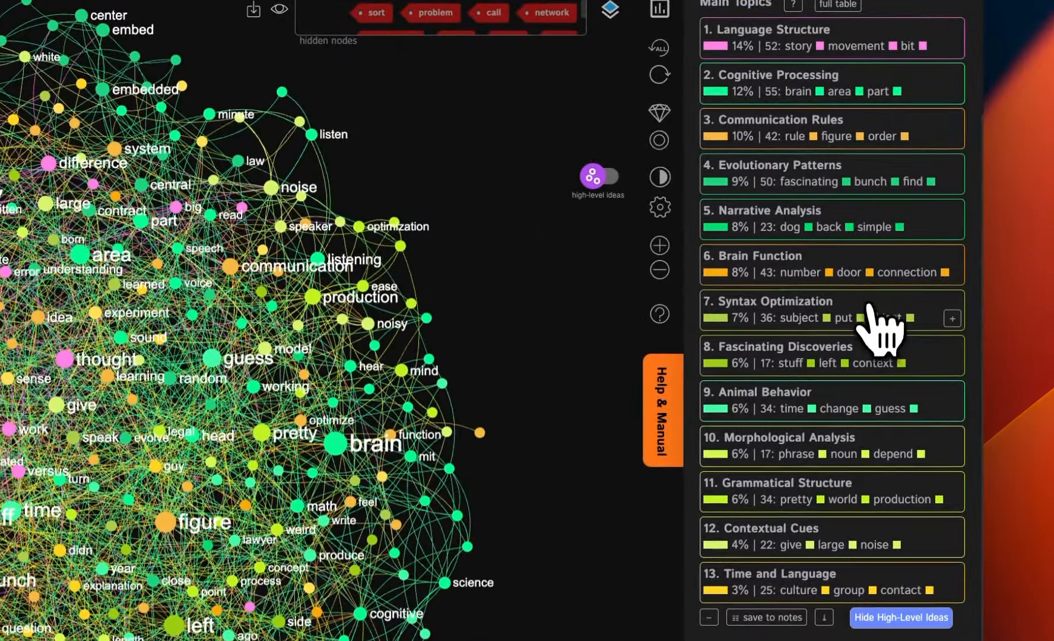
{"action": "left_click", "coordinate": [871, 308]}
{"action": "left_click", "coordinate": [871, 309]}
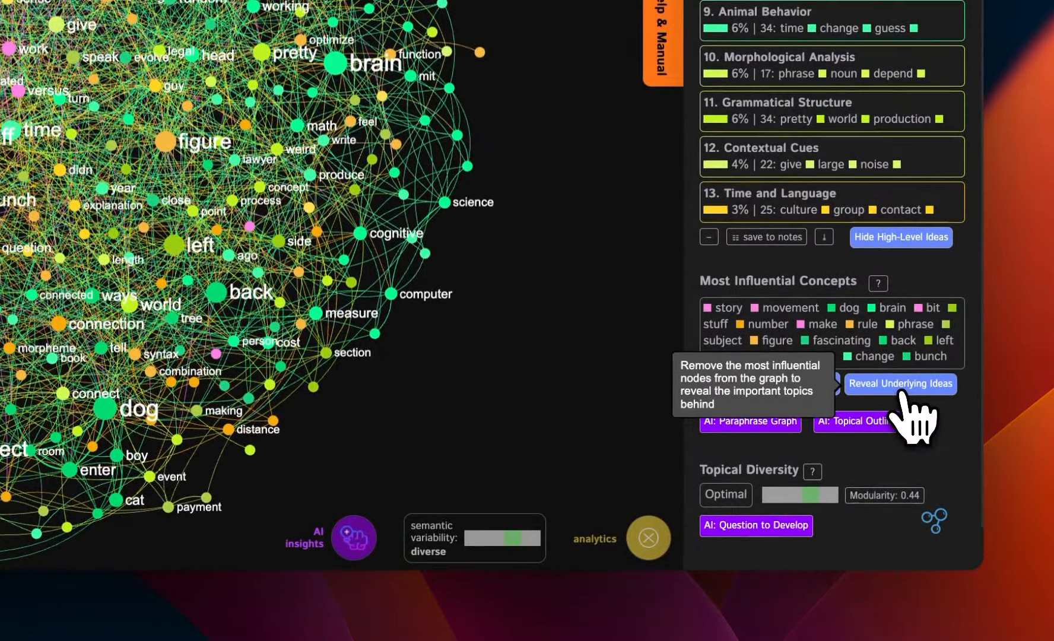
{"action": "left_click", "coordinate": [902, 391]}
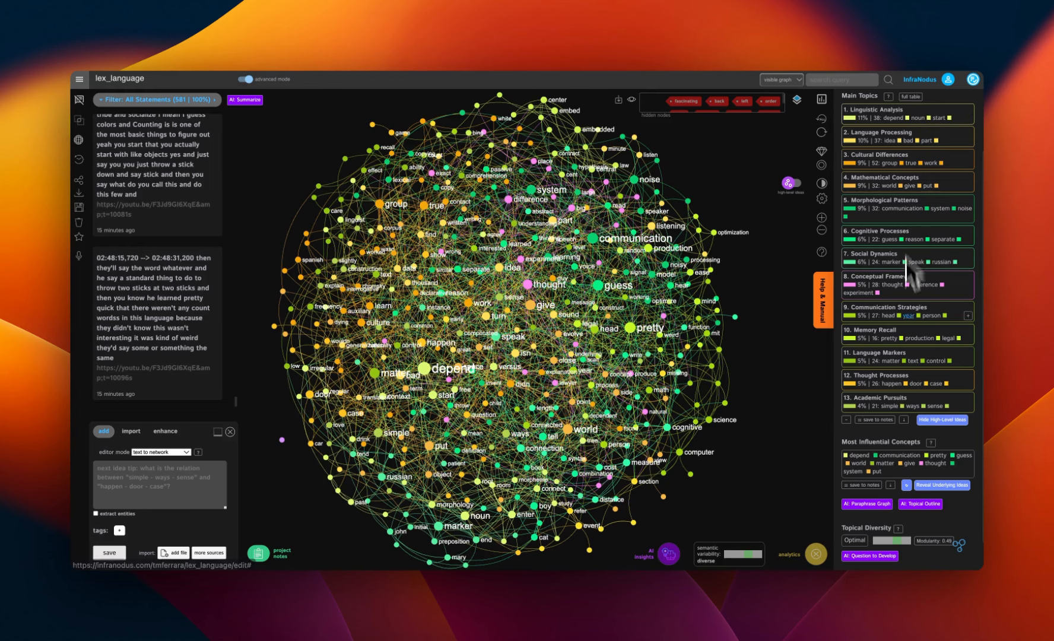
- Reveal the underlying ideas three more times, removing the layers led by "depend", "group" and "find"
{"action": "left_click", "coordinate": [944, 487]}
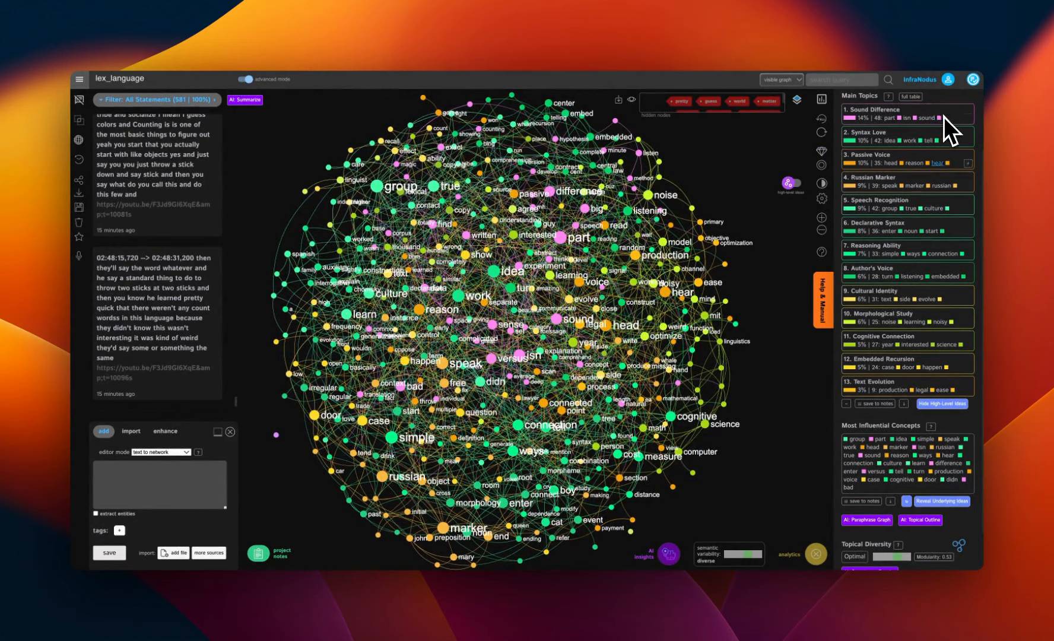
{"action": "left_click", "coordinate": [935, 502]}
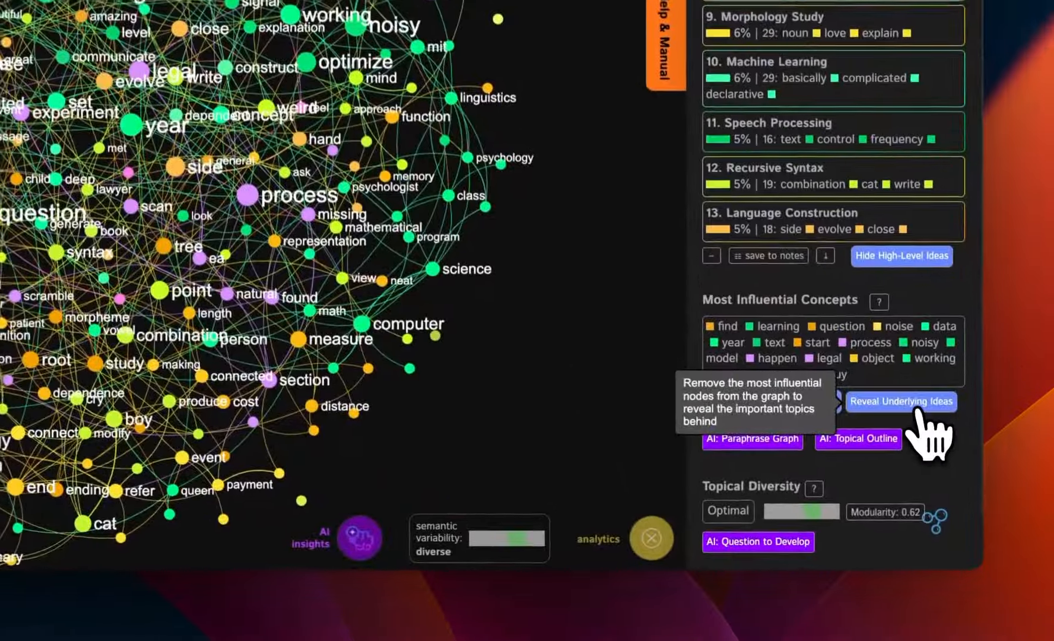
{"action": "left_click", "coordinate": [927, 429]}
- Review the topical diversity and main topics, and remove the influential layer led by "separate", "random" and "syntax"
{"action": "scroll", "coordinate": [878, 531], "scroll_direction": "down", "scroll_amount": 4}
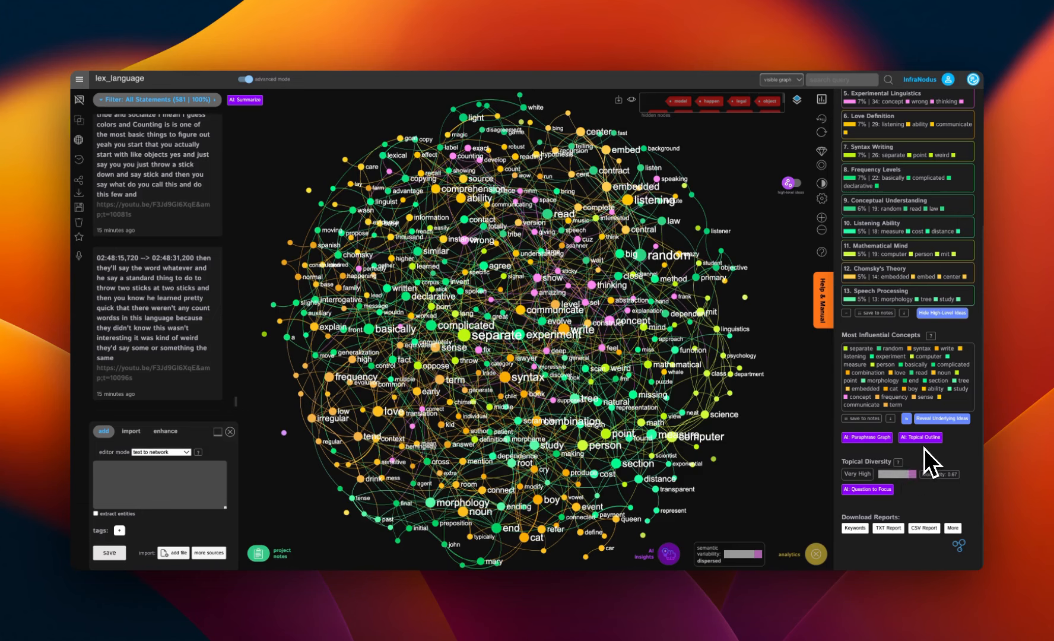
{"action": "scroll", "coordinate": [924, 449], "scroll_direction": "up", "scroll_amount": 1}
{"action": "mouse_move", "coordinate": [900, 475]}
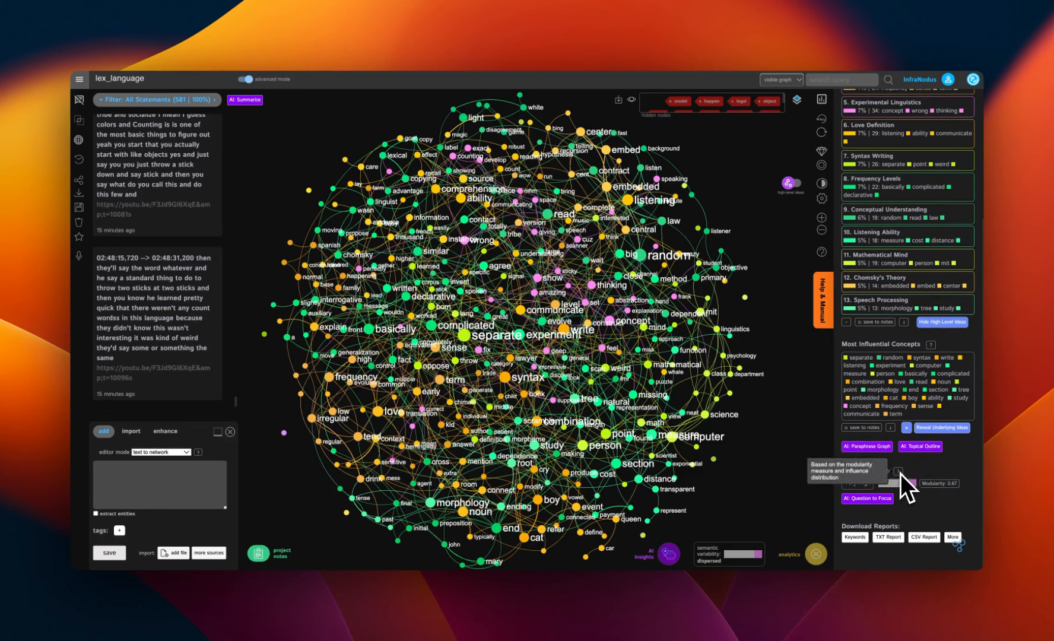
{"action": "scroll", "coordinate": [939, 425], "scroll_direction": "up", "scroll_amount": 3}
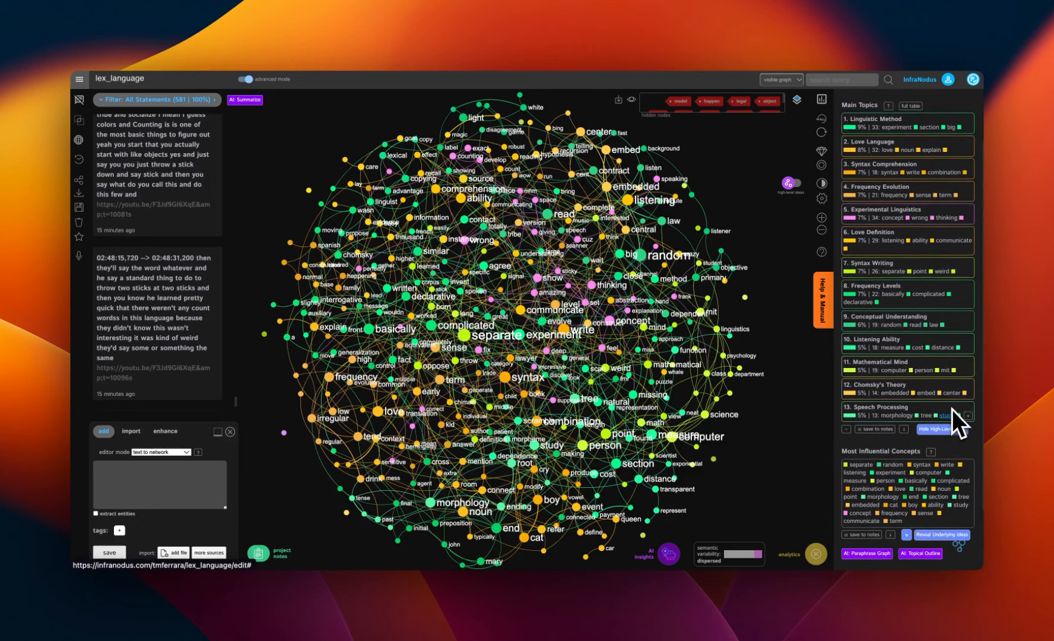
{"action": "scroll", "coordinate": [944, 435], "scroll_direction": "down", "scroll_amount": 1}
{"action": "scroll", "coordinate": [936, 531], "scroll_direction": "down", "scroll_amount": 2}
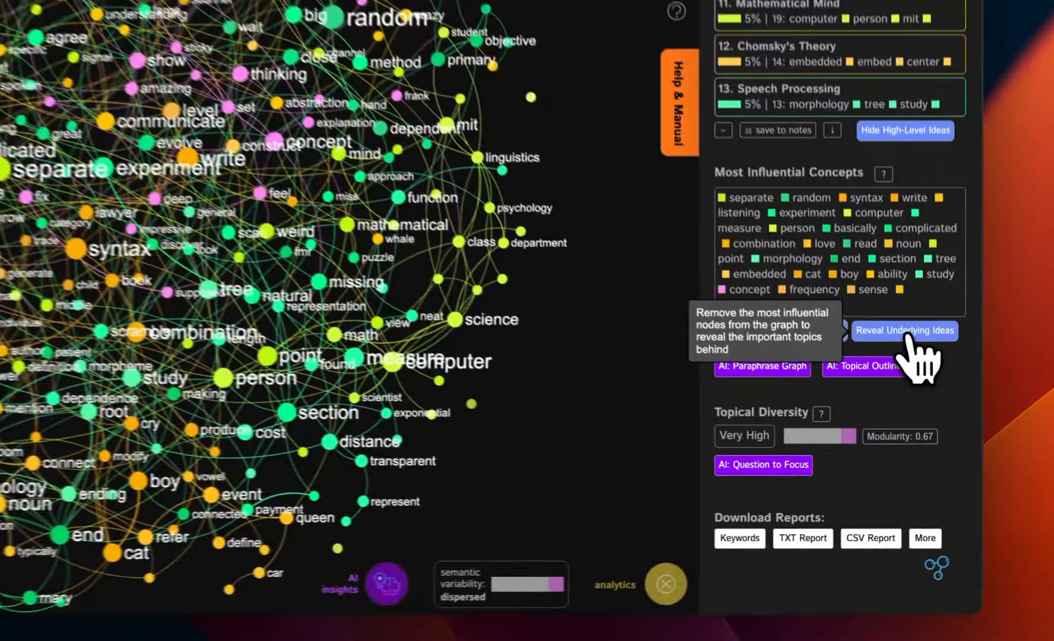
{"action": "left_click", "coordinate": [906, 333]}
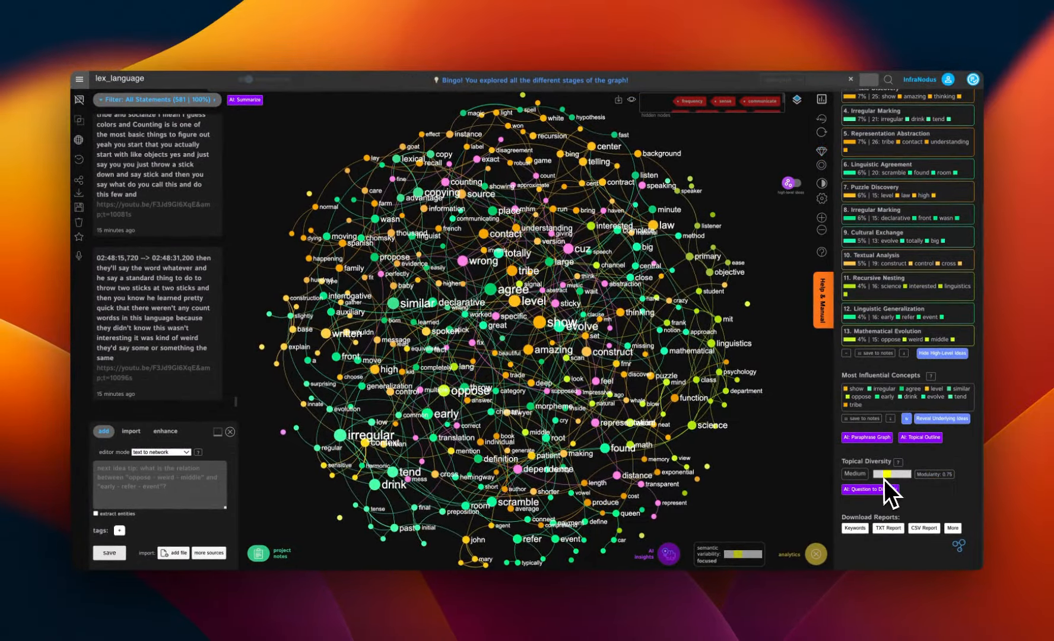
- Review the full list of revealed topics and remove the most influential concepts four more times, starting with the layer led by "show" and "irregular"
{"action": "scroll", "coordinate": [957, 455], "scroll_direction": "up", "scroll_amount": 2}
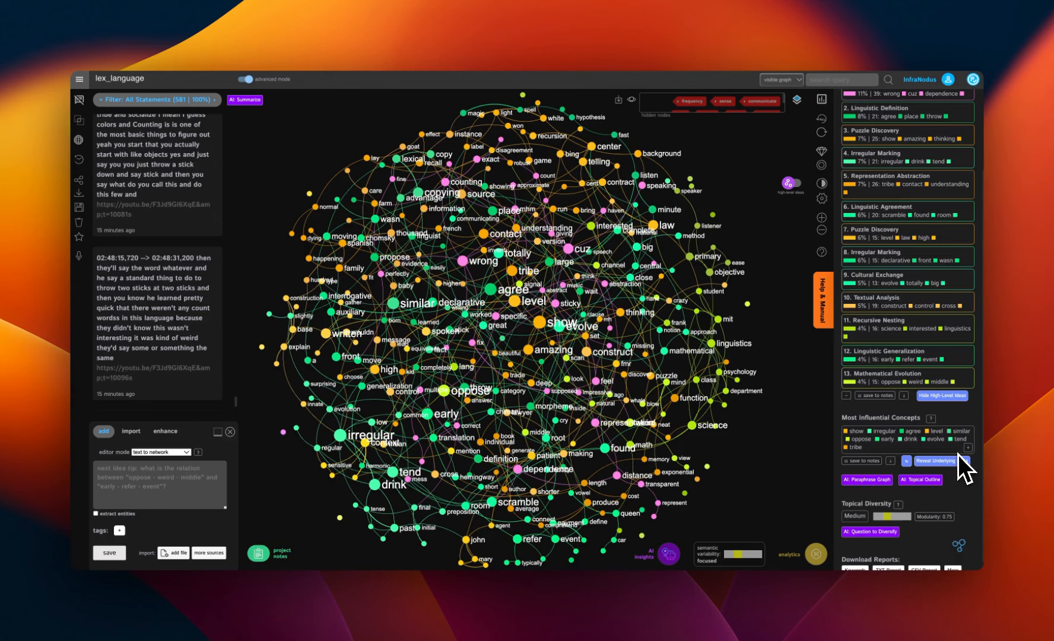
{"action": "scroll", "coordinate": [957, 455], "scroll_direction": "up", "scroll_amount": 5}
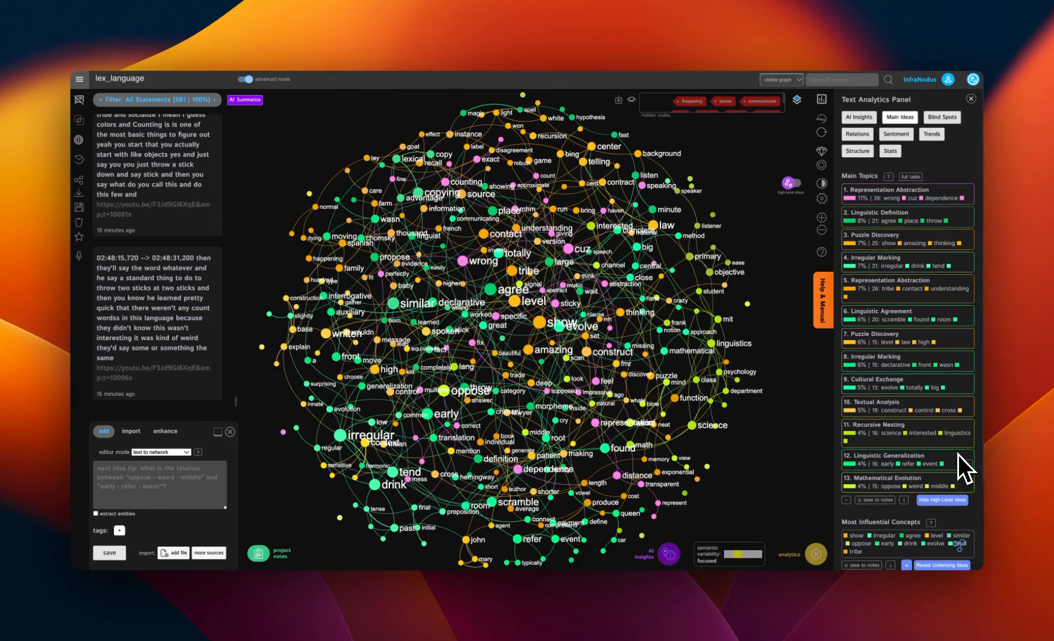
{"action": "scroll", "coordinate": [958, 455], "scroll_direction": "down", "scroll_amount": 7}
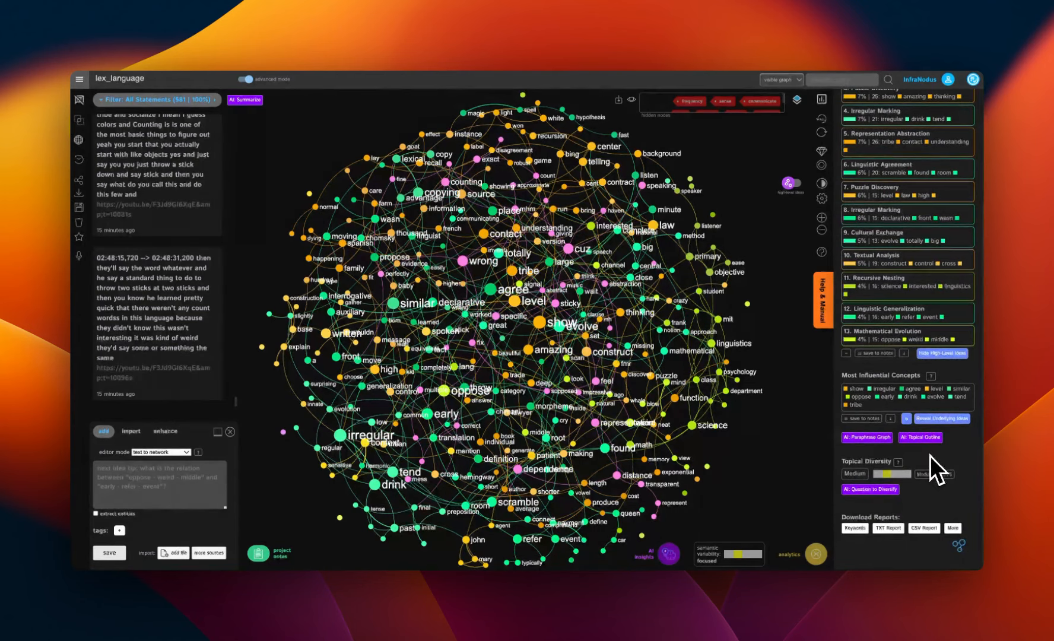
{"action": "left_click", "coordinate": [941, 419]}
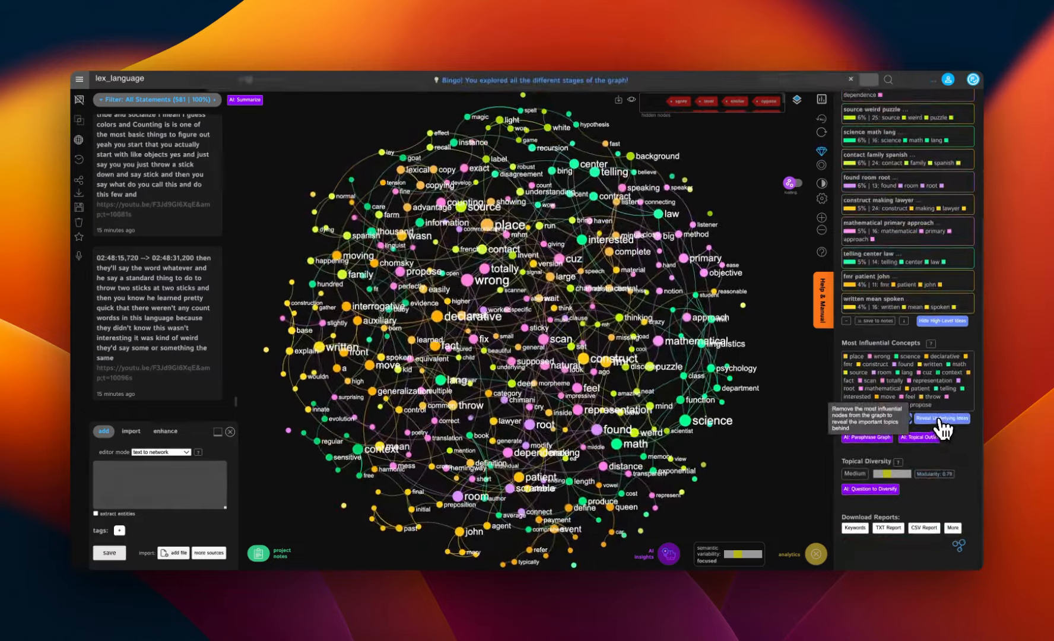
{"action": "left_click", "coordinate": [941, 419]}
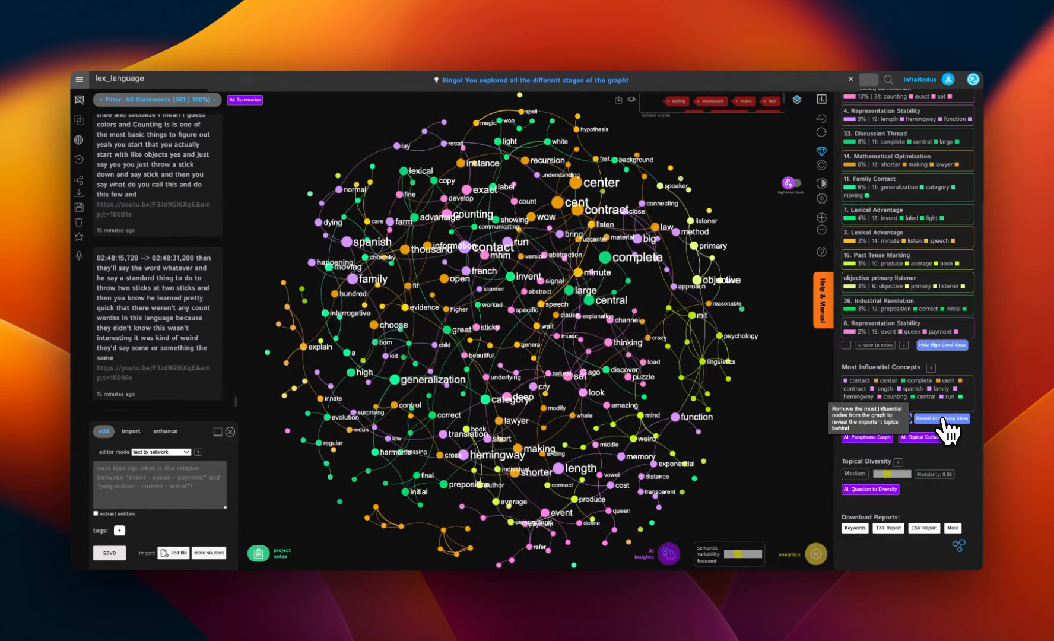
{"action": "left_click", "coordinate": [944, 418]}
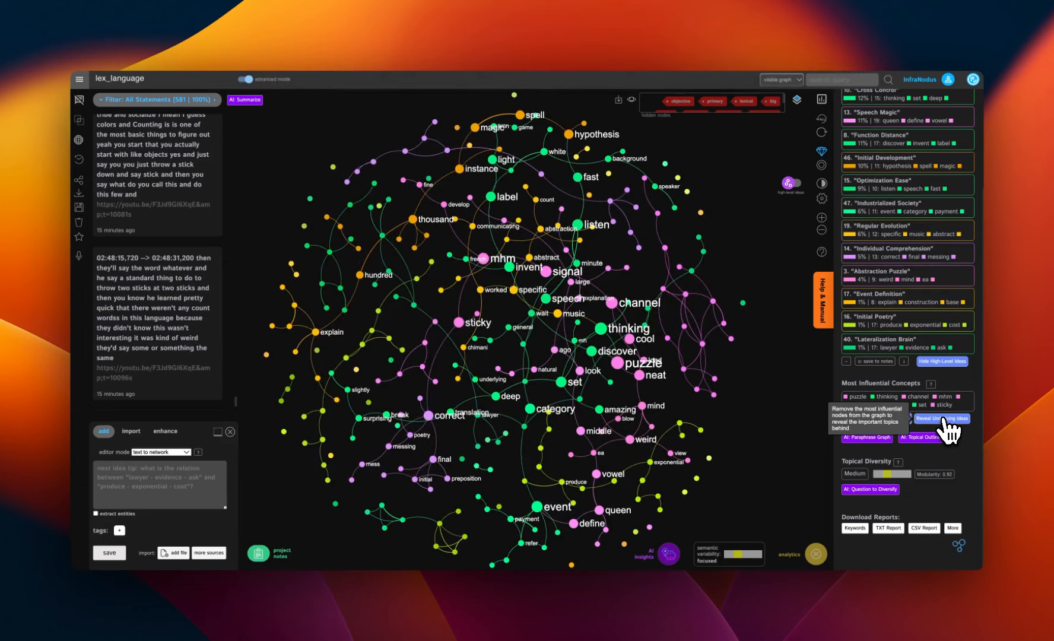
{"action": "left_click", "coordinate": [943, 418]}
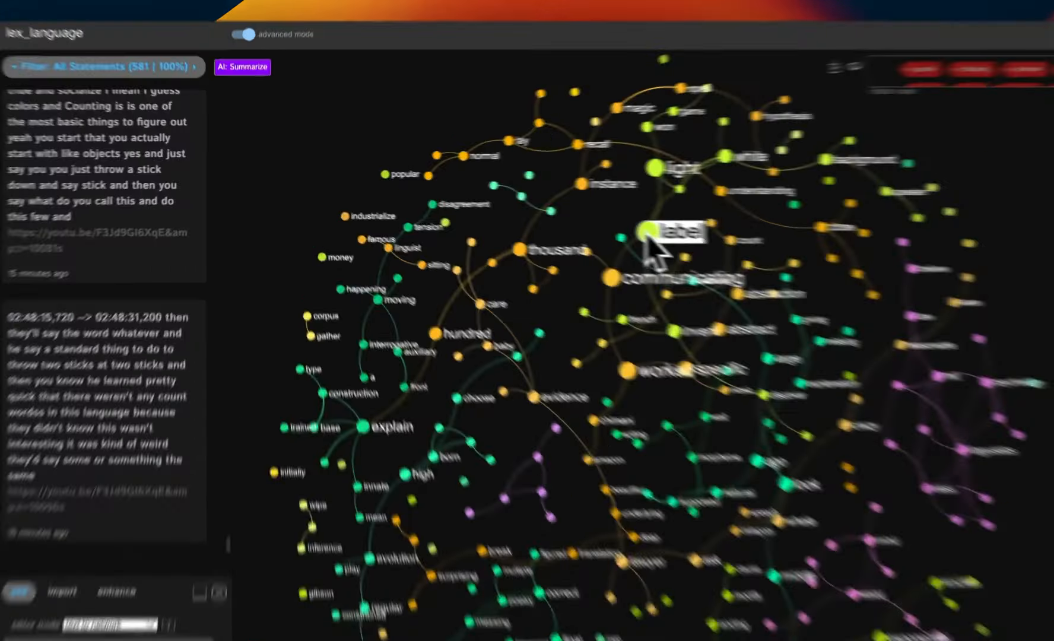
- Select the "label" node in the graph and read through the transcript statements that contain it
{"action": "left_click", "coordinate": [500, 204]}
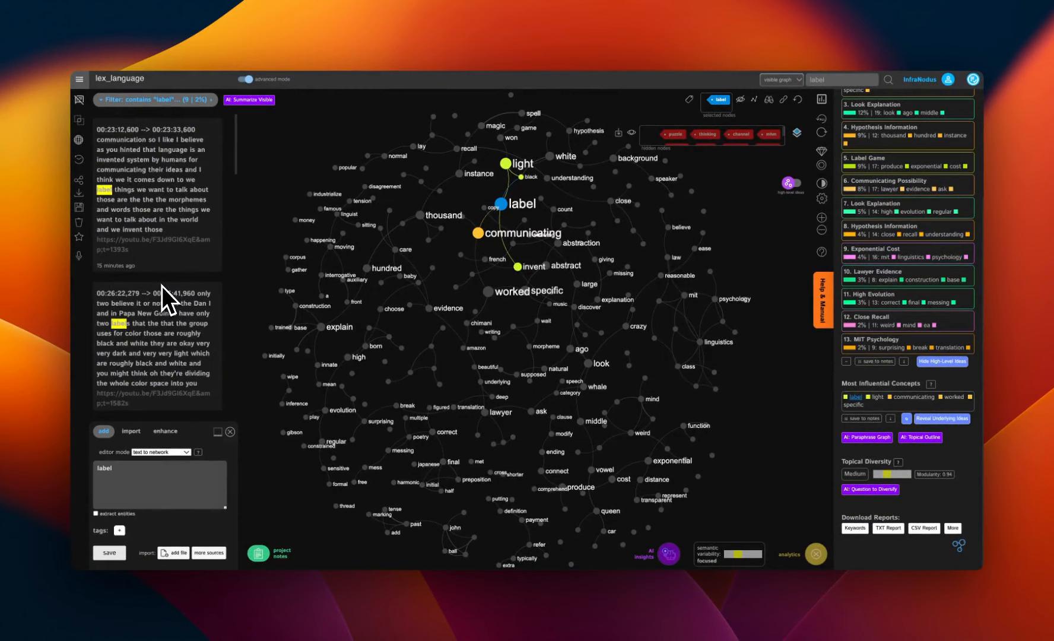
{"action": "scroll", "coordinate": [161, 285], "scroll_direction": "down", "scroll_amount": 8}
{"action": "scroll", "coordinate": [162, 285], "scroll_direction": "down", "scroll_amount": 20}
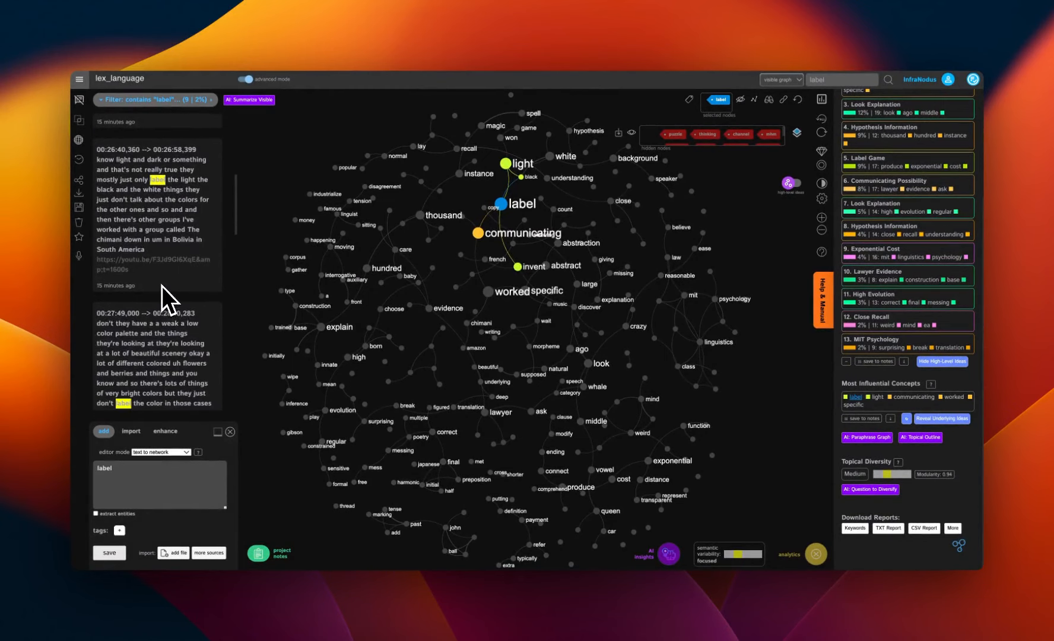